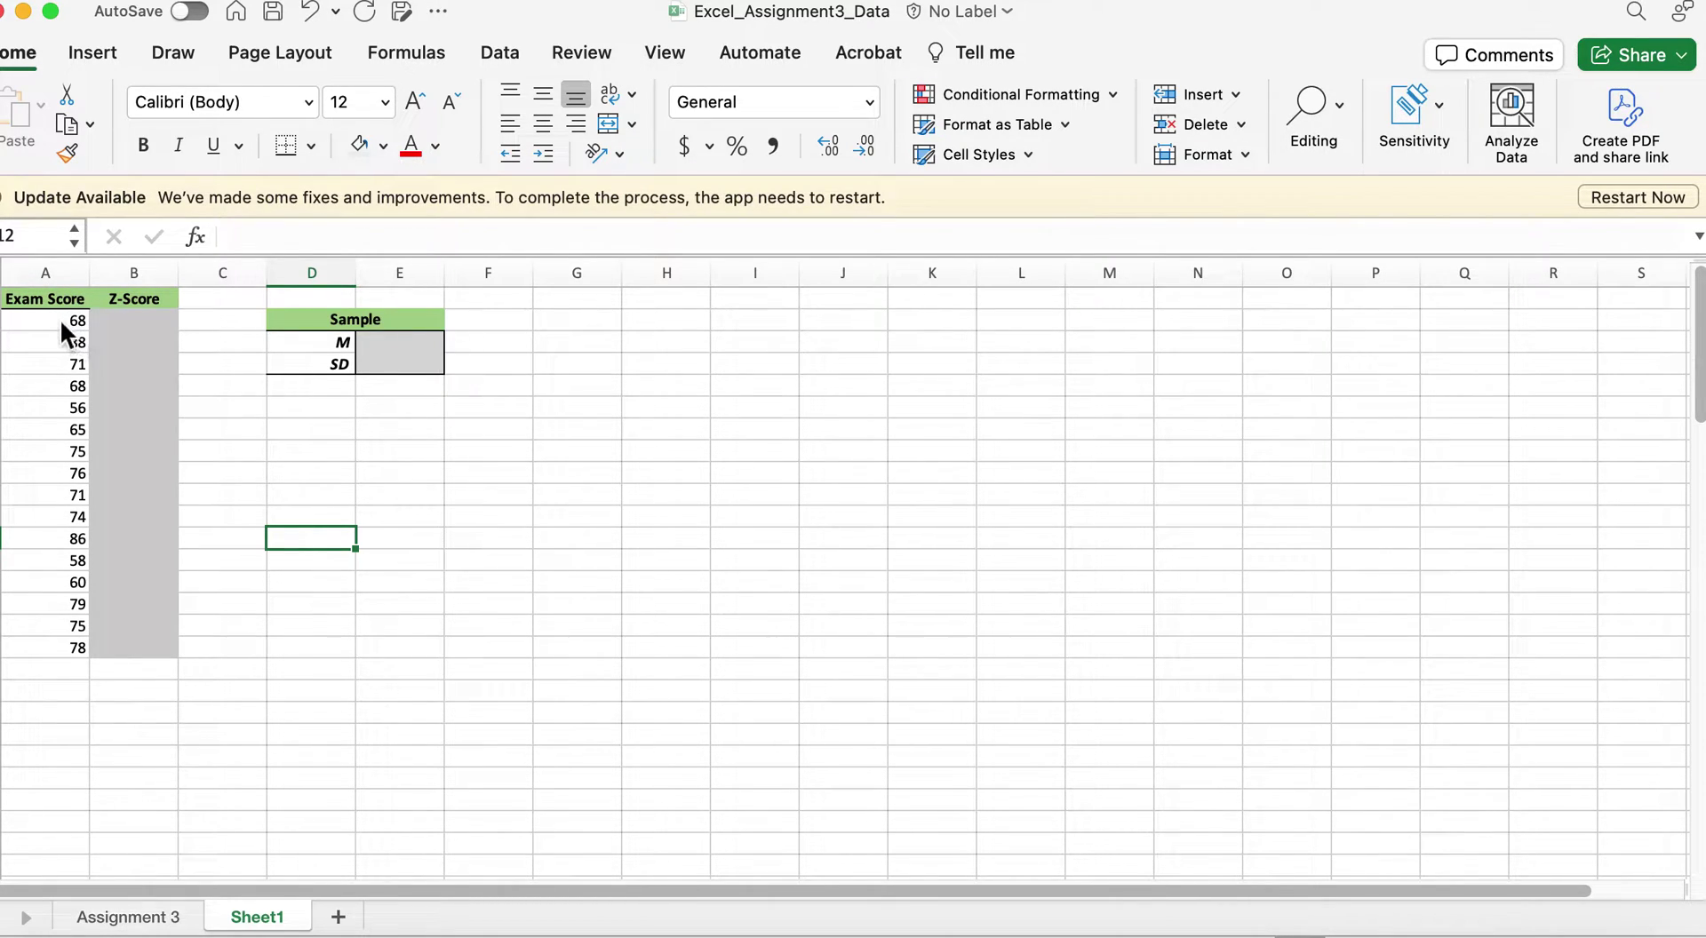
# Step: Start typing =STANDAR in Z-Score cell B2, beside the score 68
pyautogui.click(141, 328)
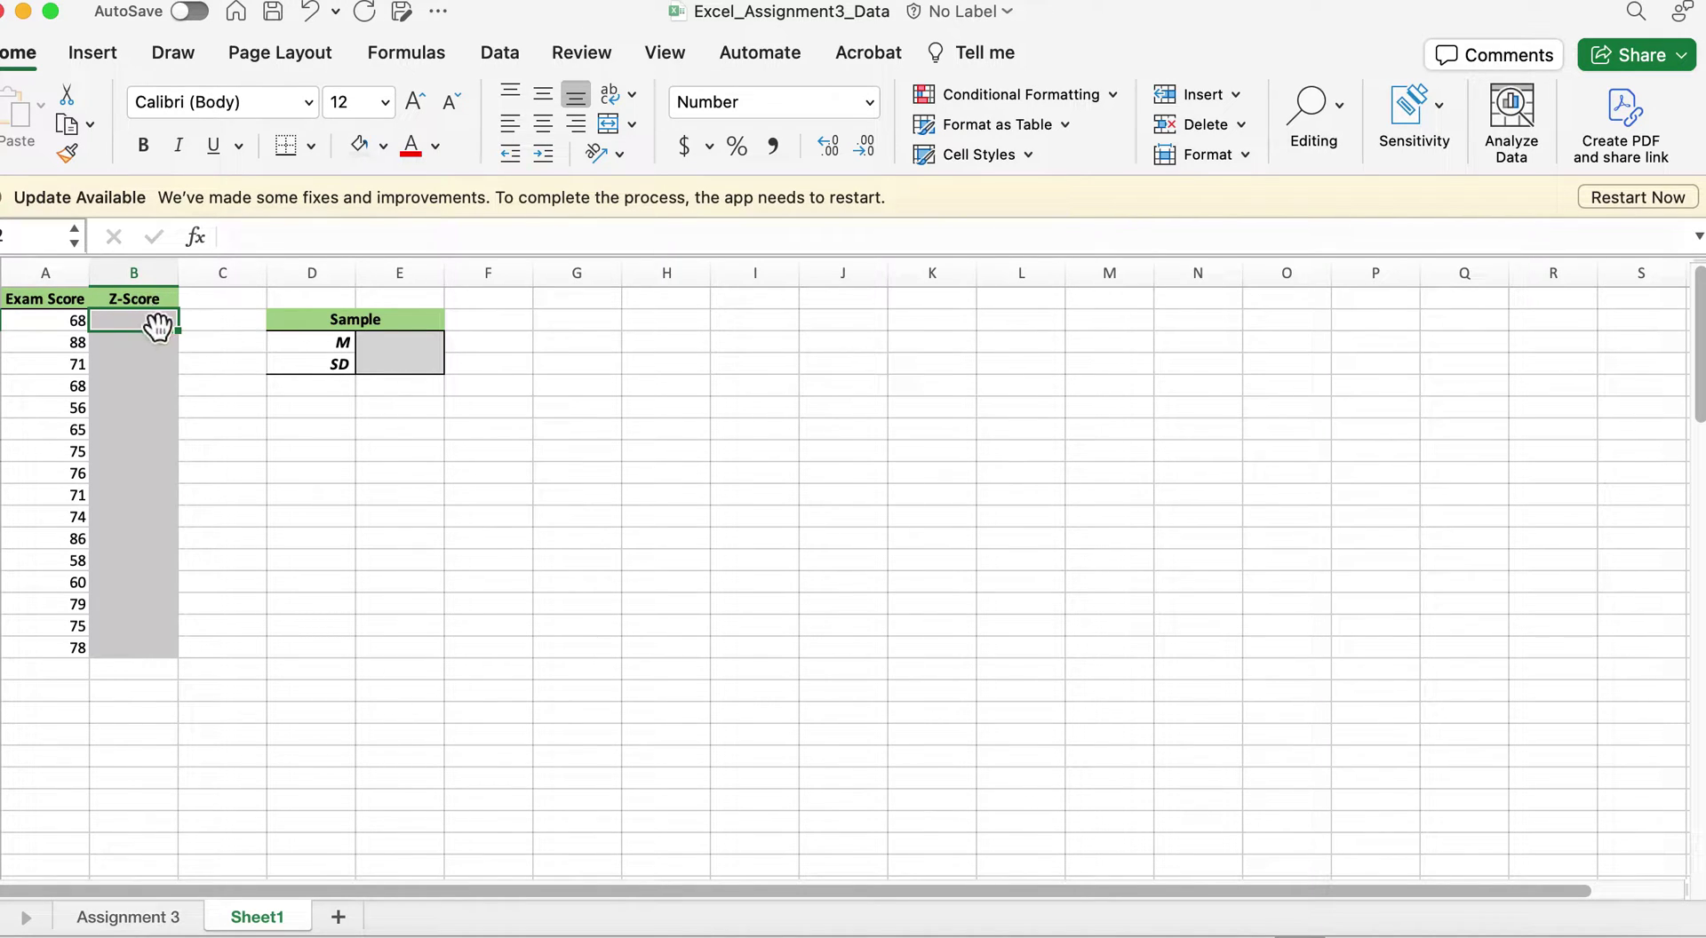
pyautogui.write('=')
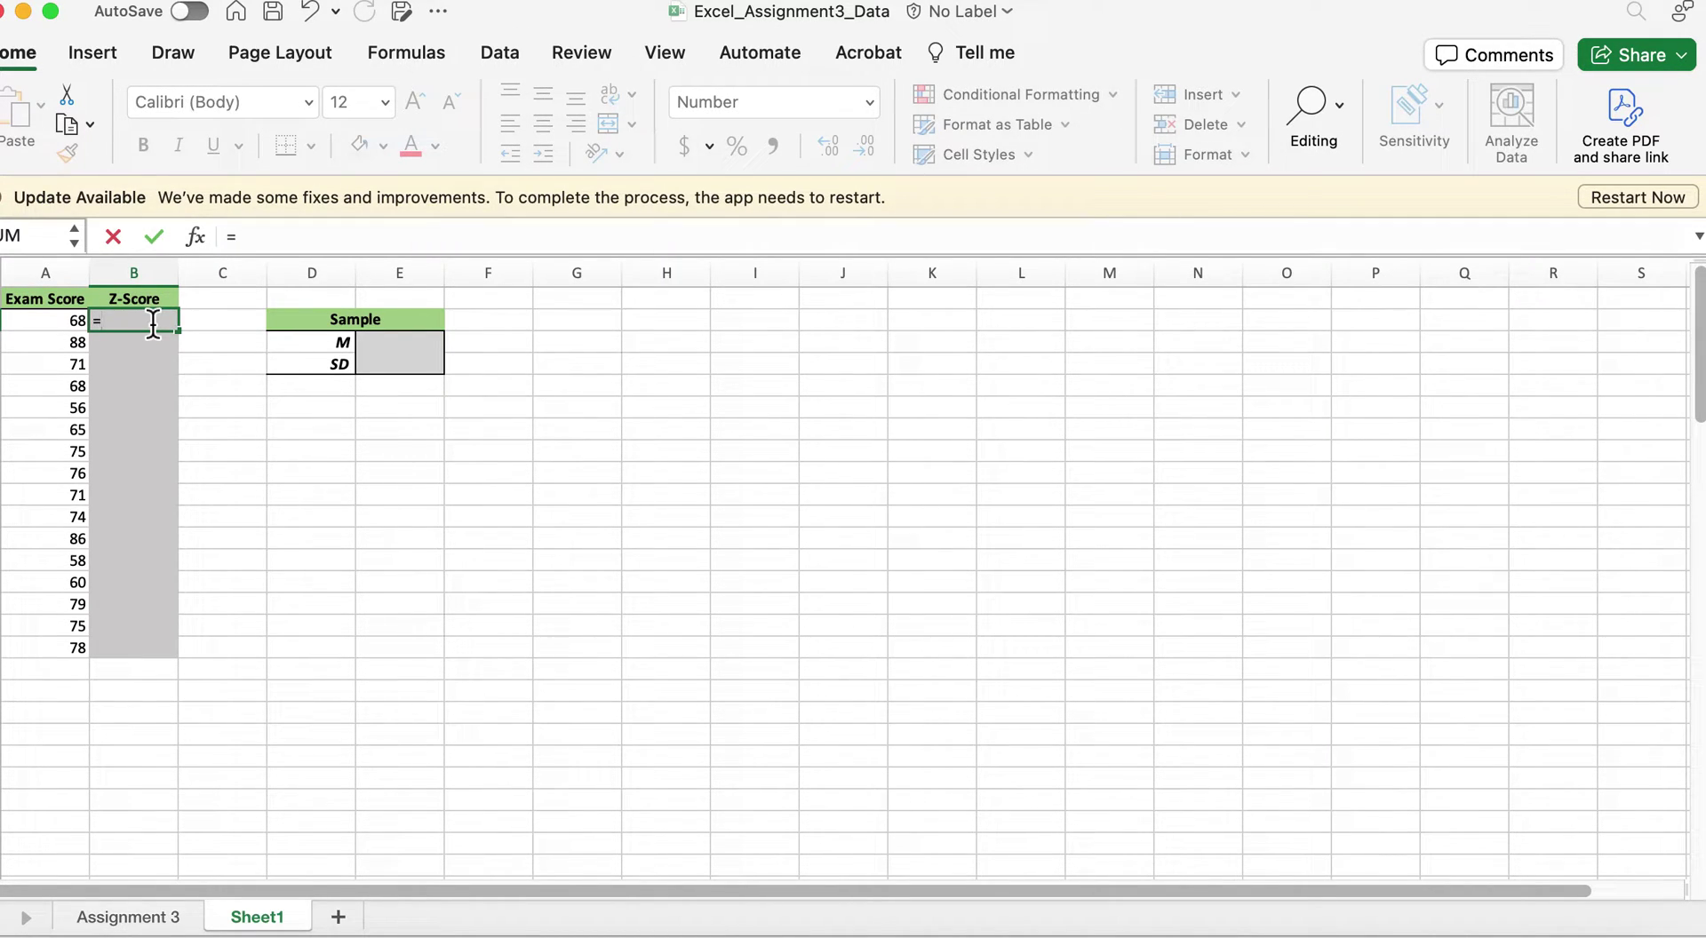
pyautogui.write('STAND')
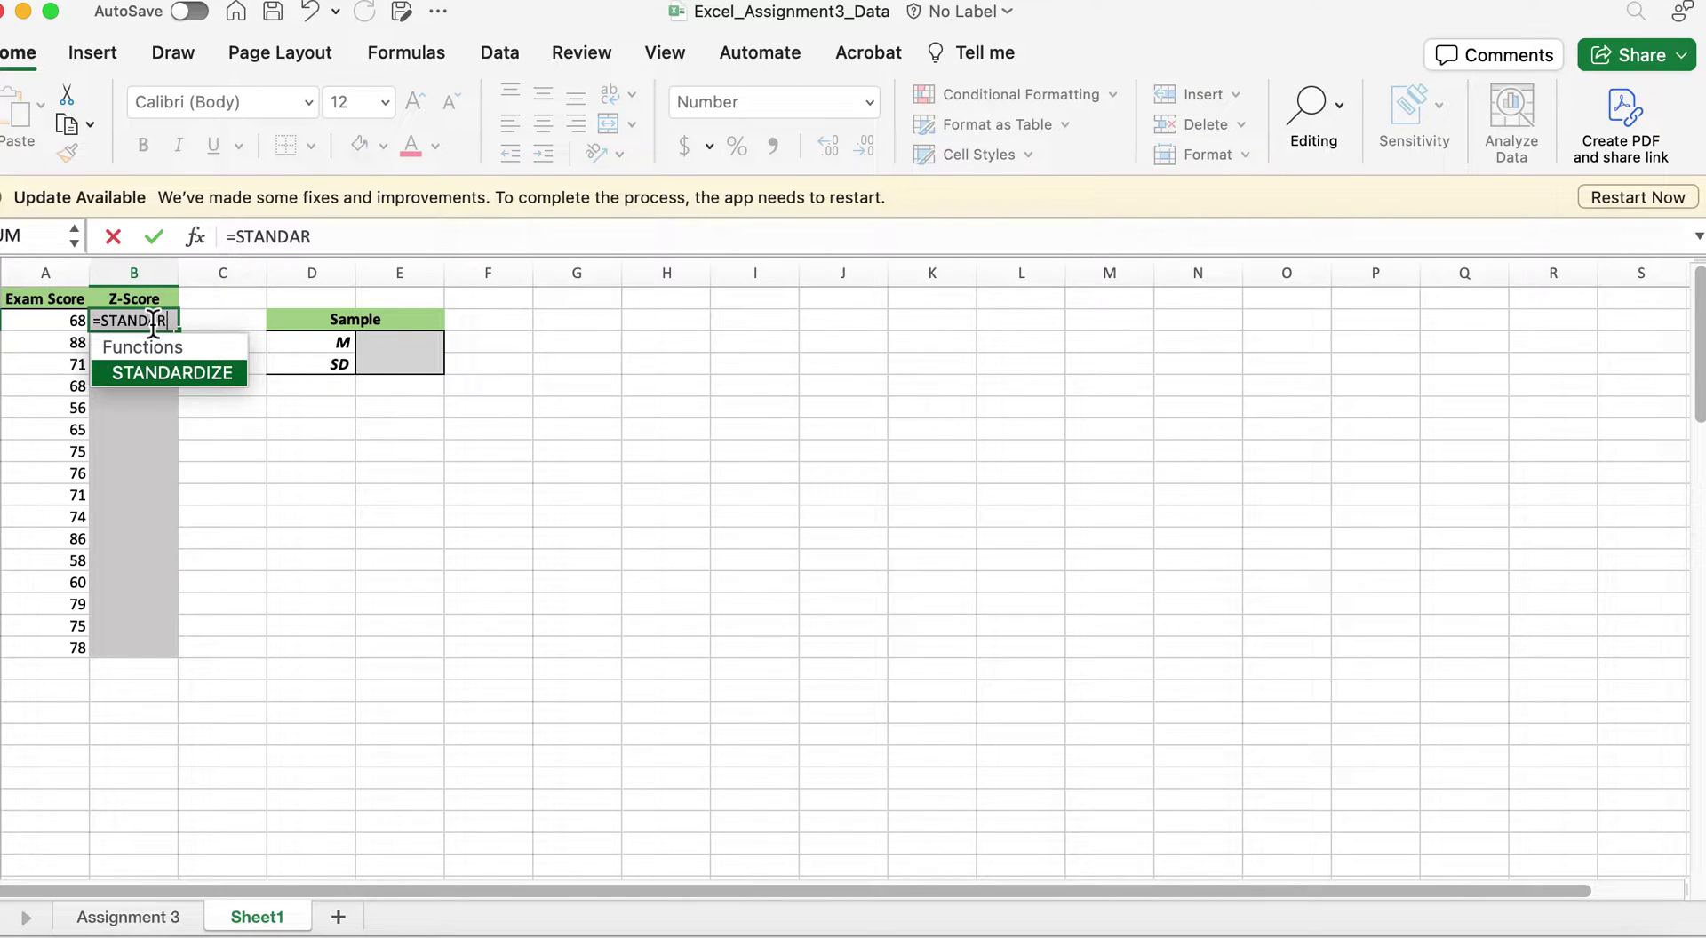
pyautogui.write('AR')
# Step: Insert STANDARDIZE, then erase and cancel the formula so B2 is left empty
pyautogui.doubleClick(178, 371)
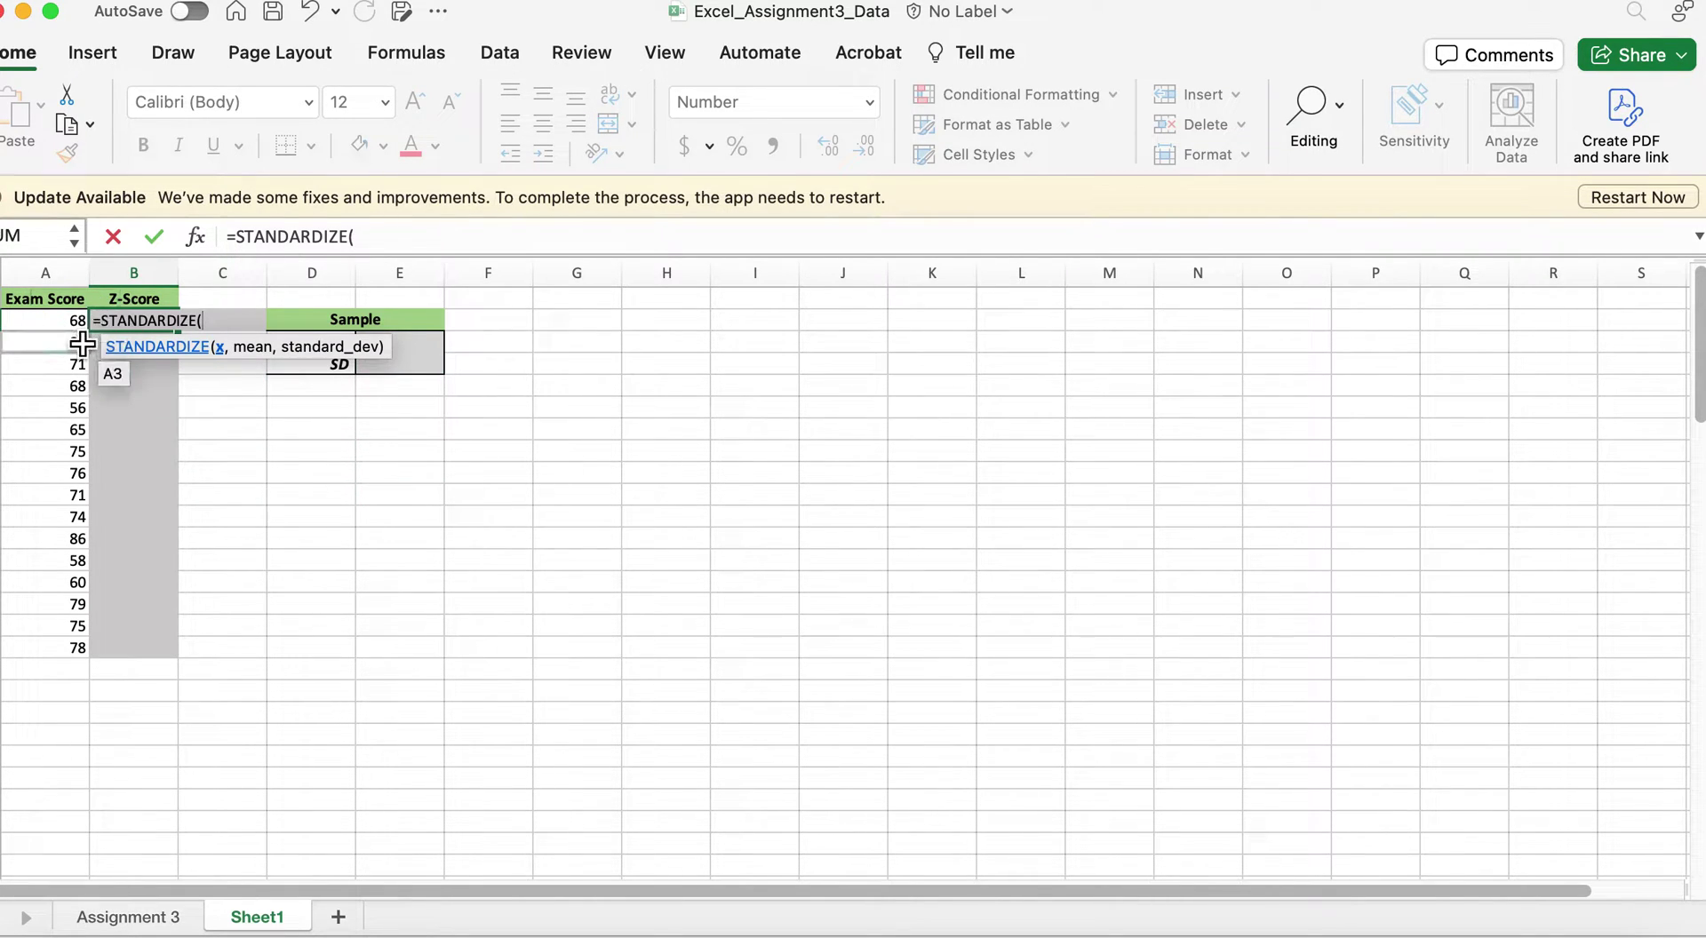
pyautogui.press('BackSpace')
pyautogui.press('BackSpace')
pyautogui.press('BackSpace')
pyautogui.press('BackSpace')
pyautogui.press('BackSpace')
pyautogui.press('BackSpace')
pyautogui.press('BackSpace')
pyautogui.press('BackSpace')
pyautogui.press('BackSpace')
pyautogui.press('BackSpace')
pyautogui.press('BackSpace')
pyautogui.press('BackSpace')
pyautogui.press('BackSpace')
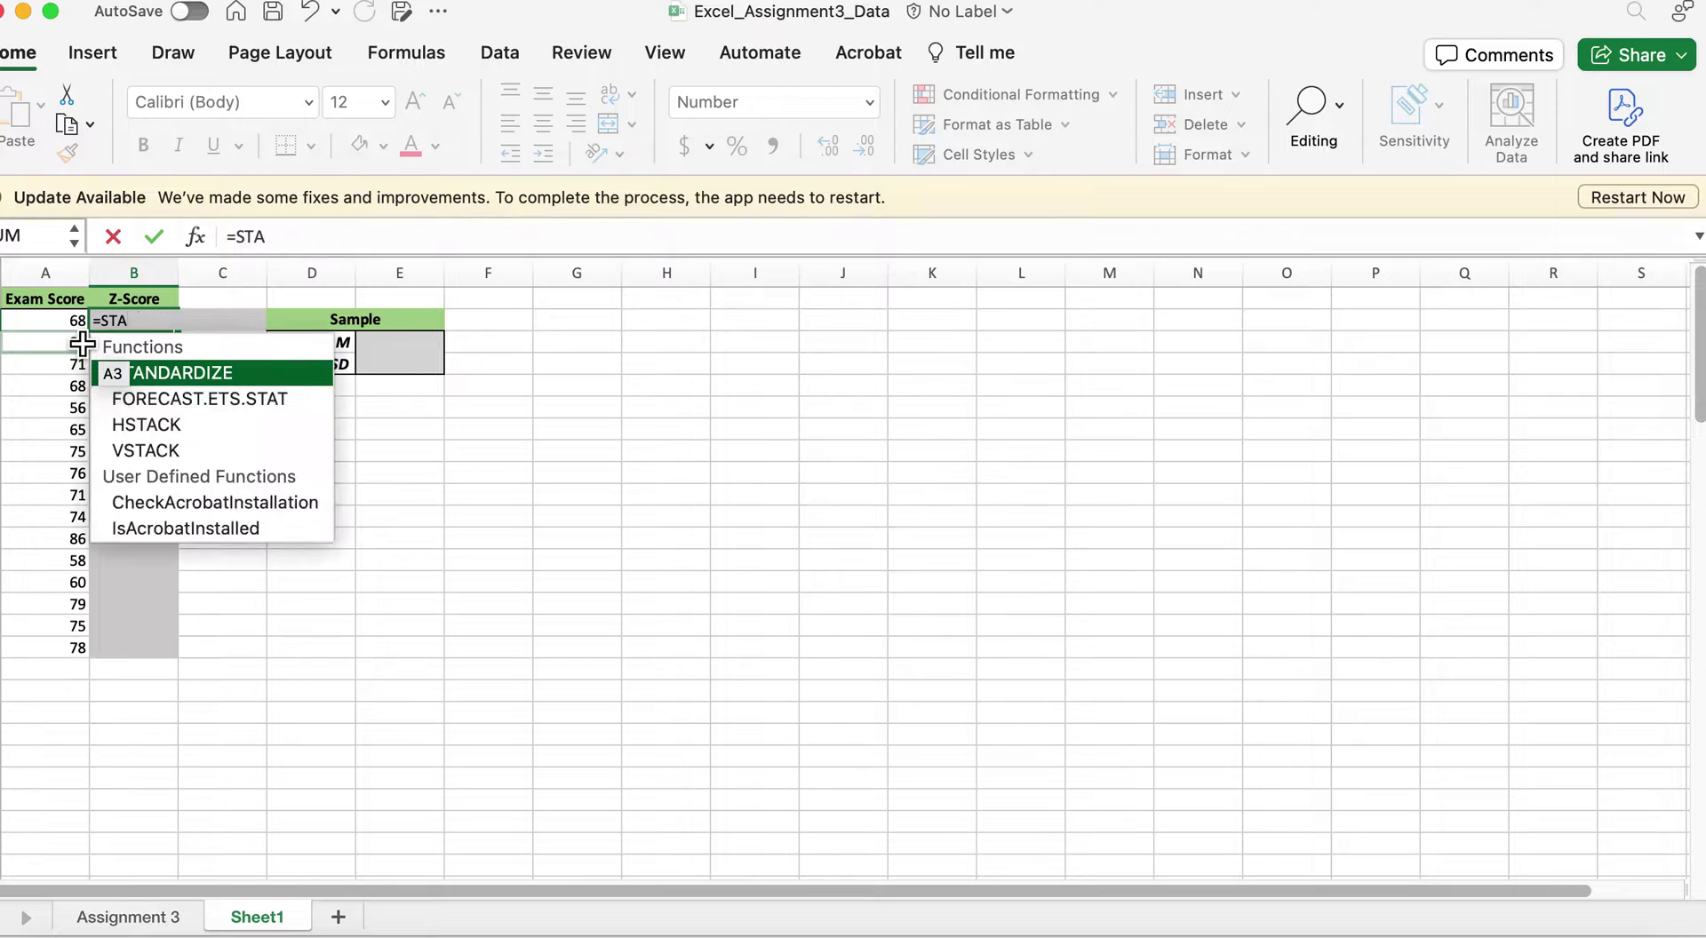
pyautogui.press('Escape')
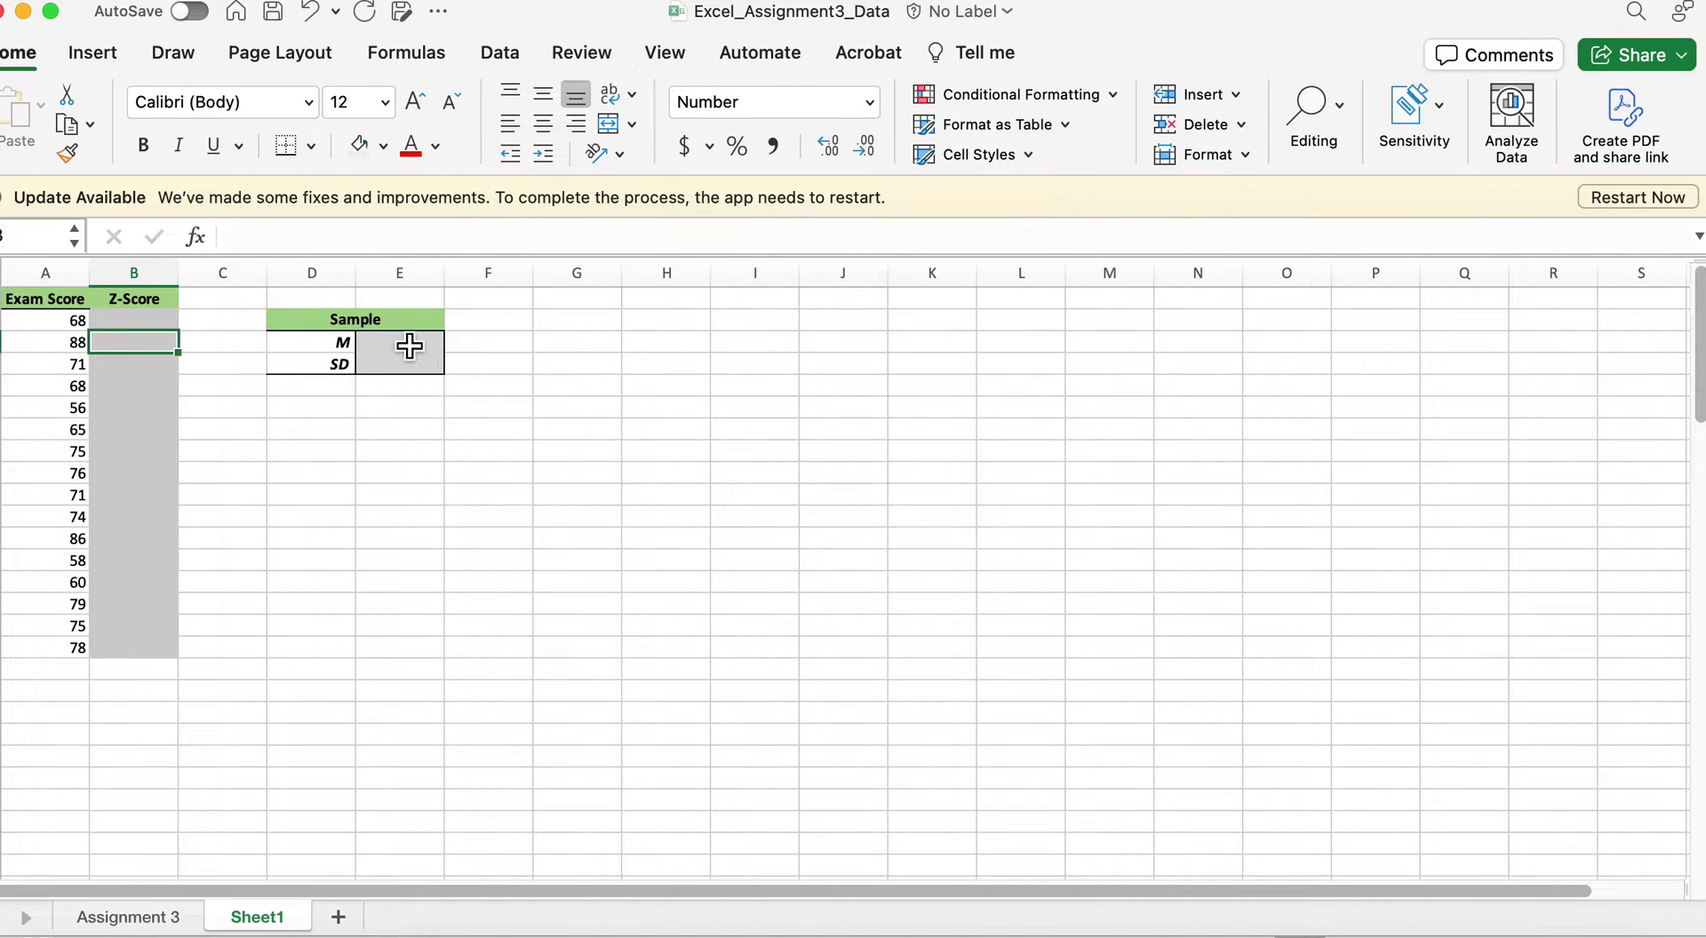
pyautogui.click(406, 342)
# Step: Insert a histogram of scores A2:A17 with bins [56, 69], [69, 82] and [82, 95]
pyautogui.moveTo(65, 323); pyautogui.dragTo(67, 649)
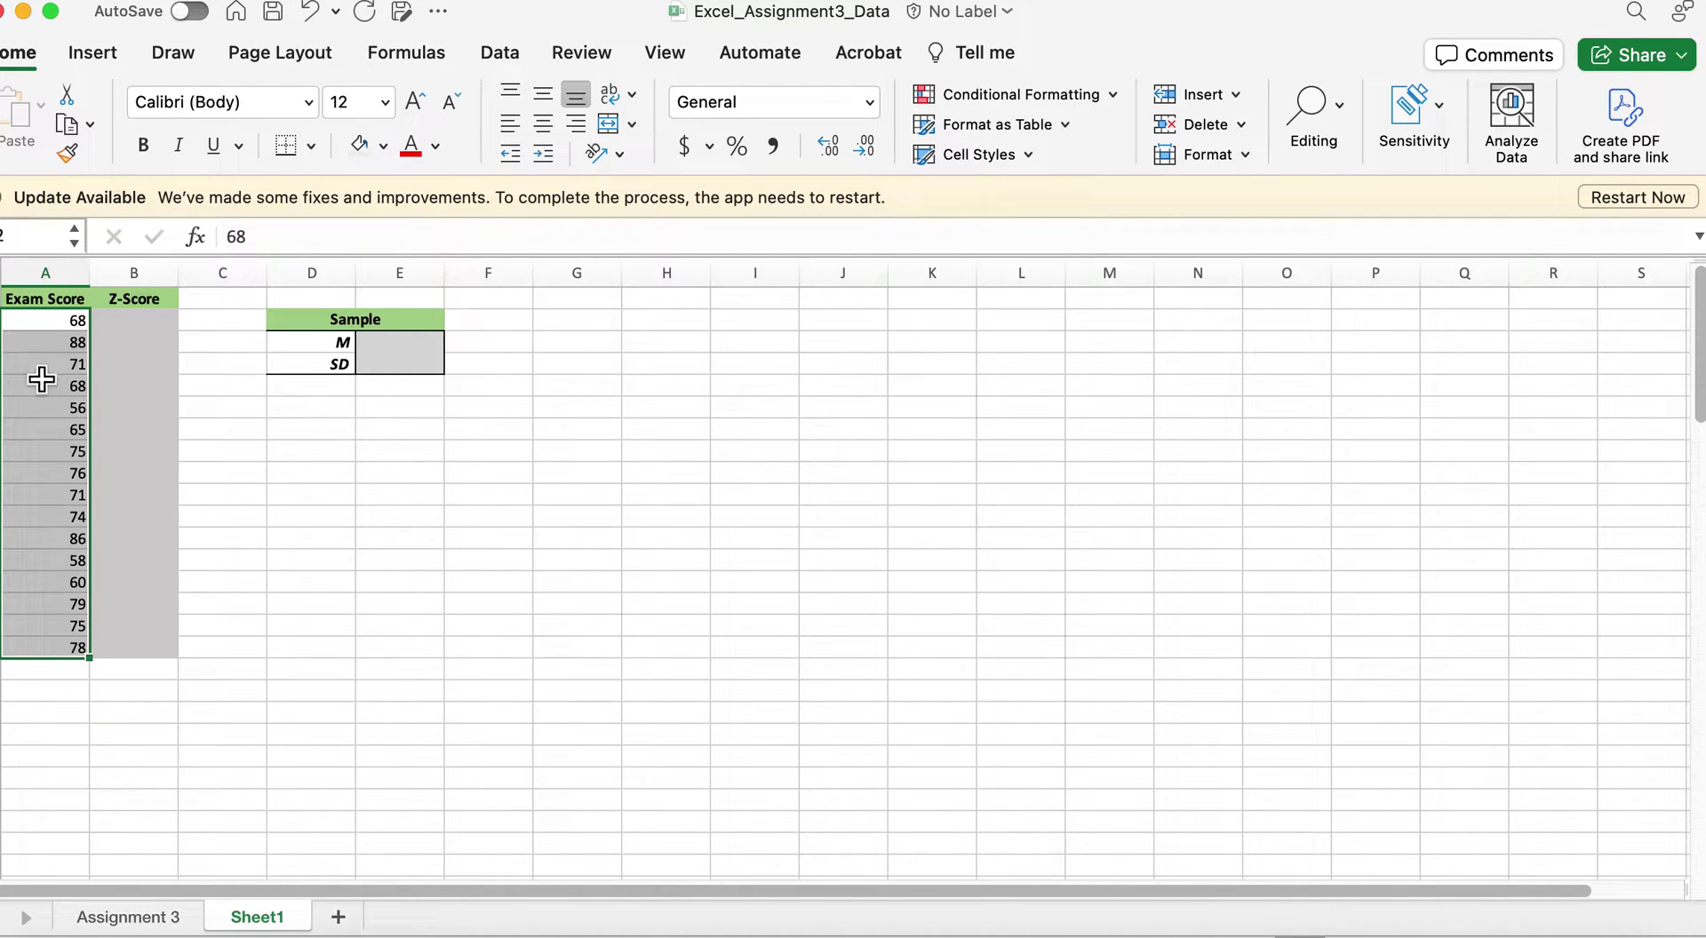
pyautogui.click(110, 55)
pyautogui.click(840, 115)
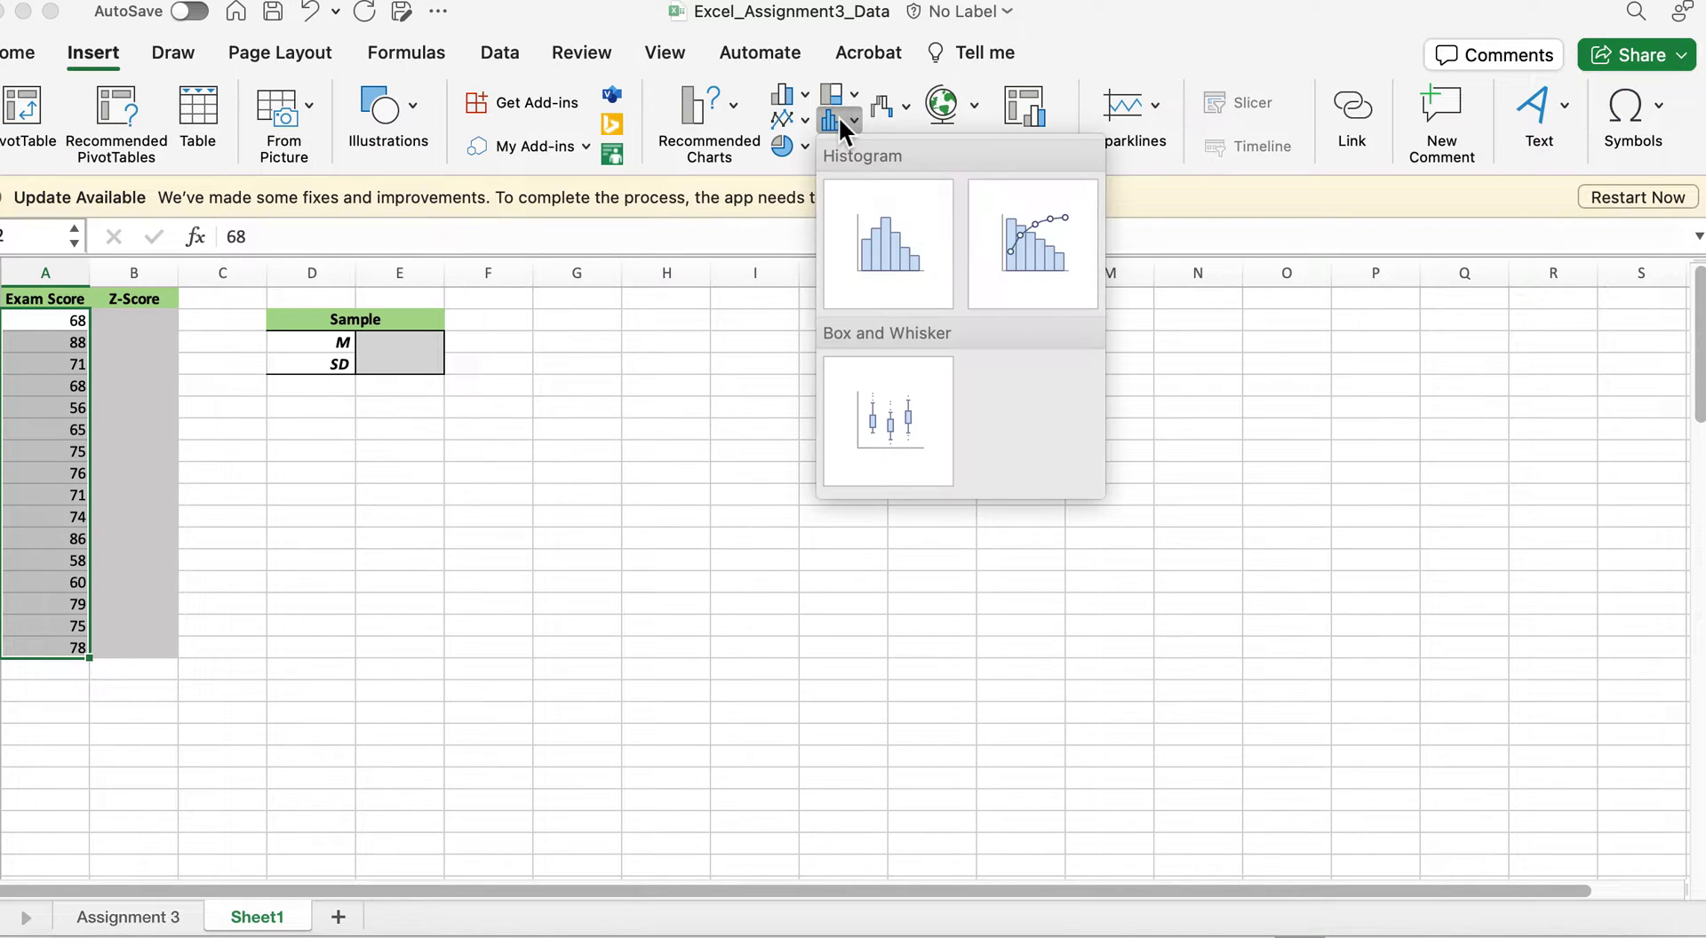
pyautogui.click(894, 236)
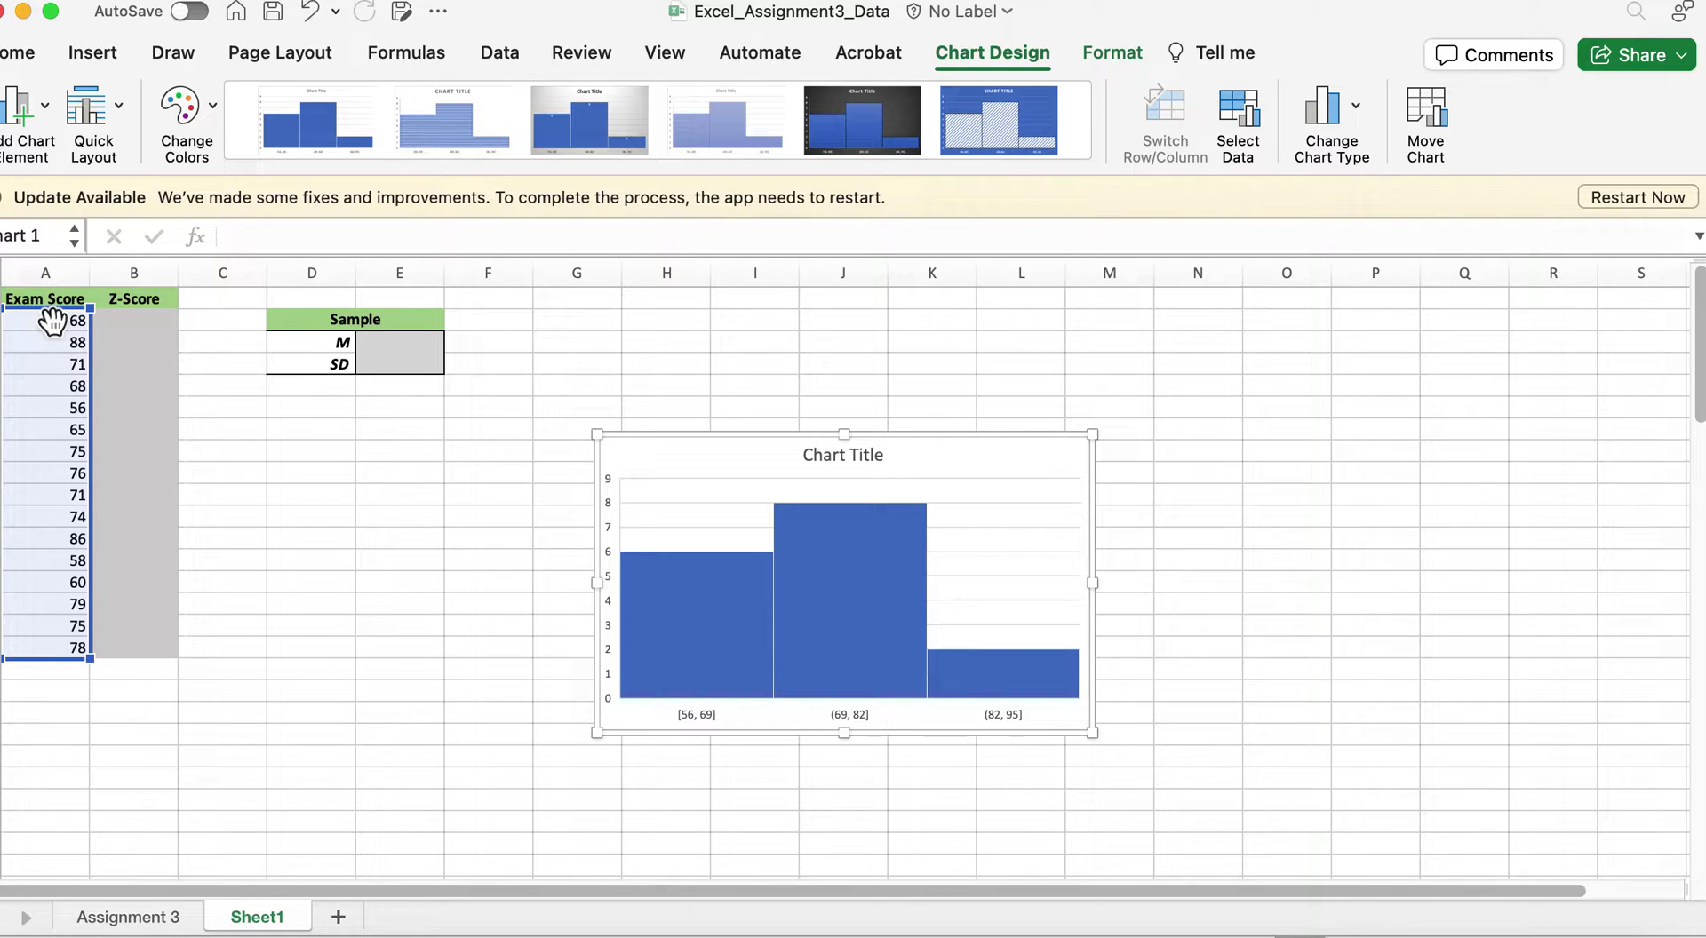
pyautogui.click(976, 442)
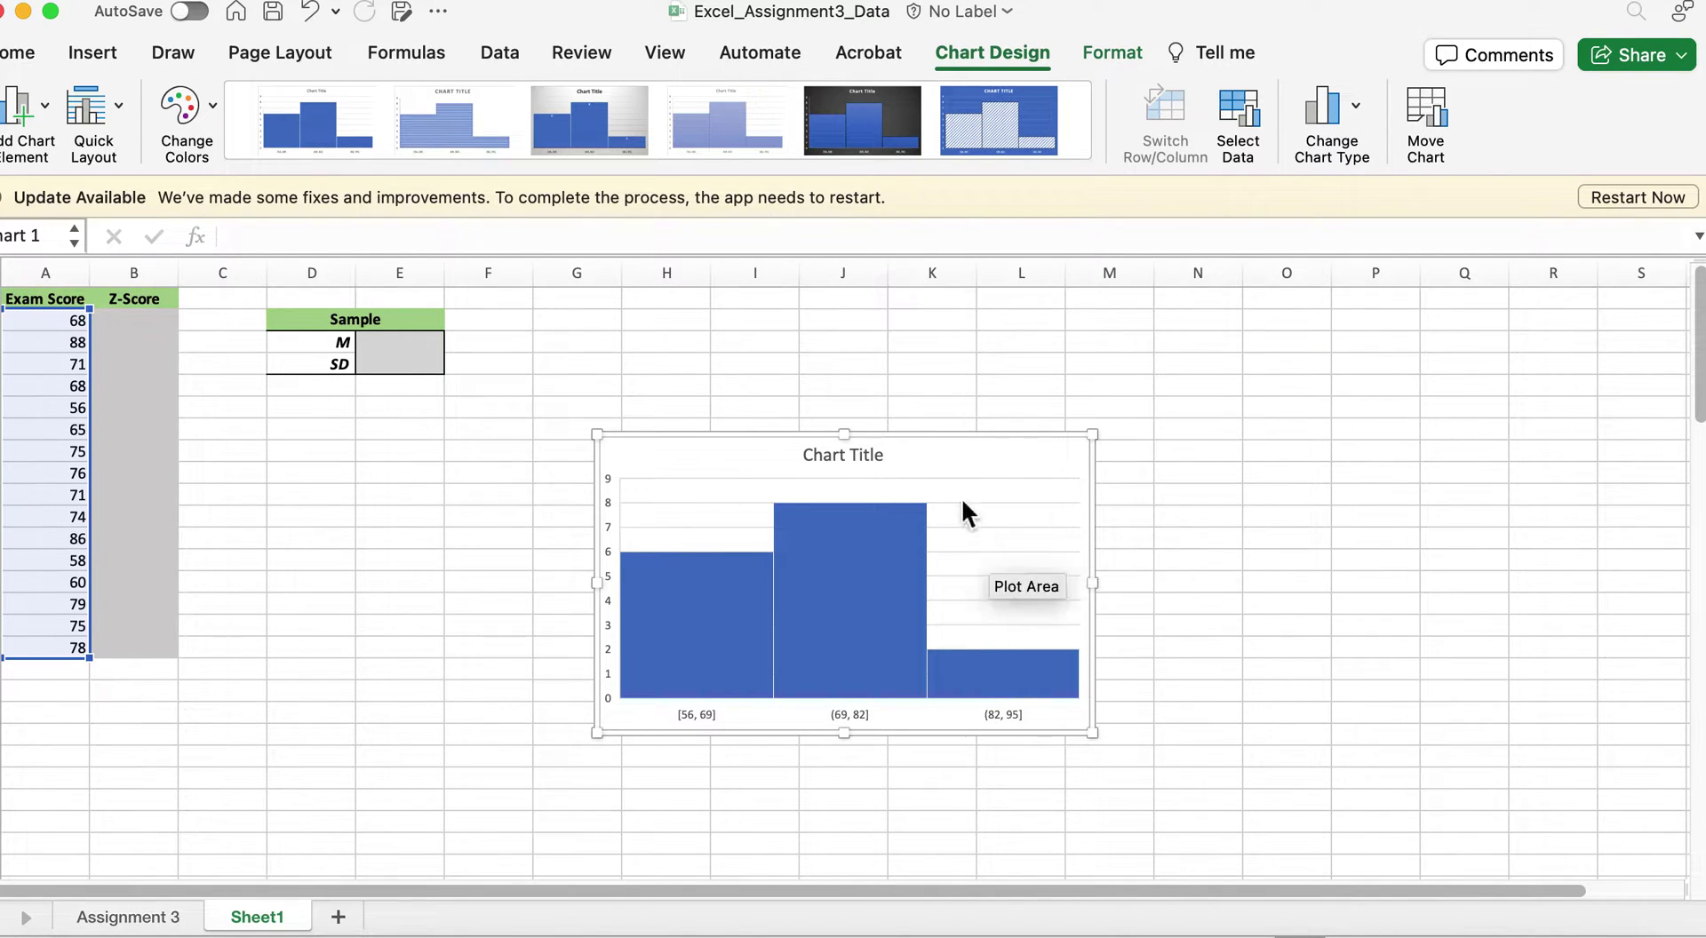
# Step: Replace the histogram's placeholder title text with 'Distribution of Exam Scores'
pyautogui.click(850, 460)
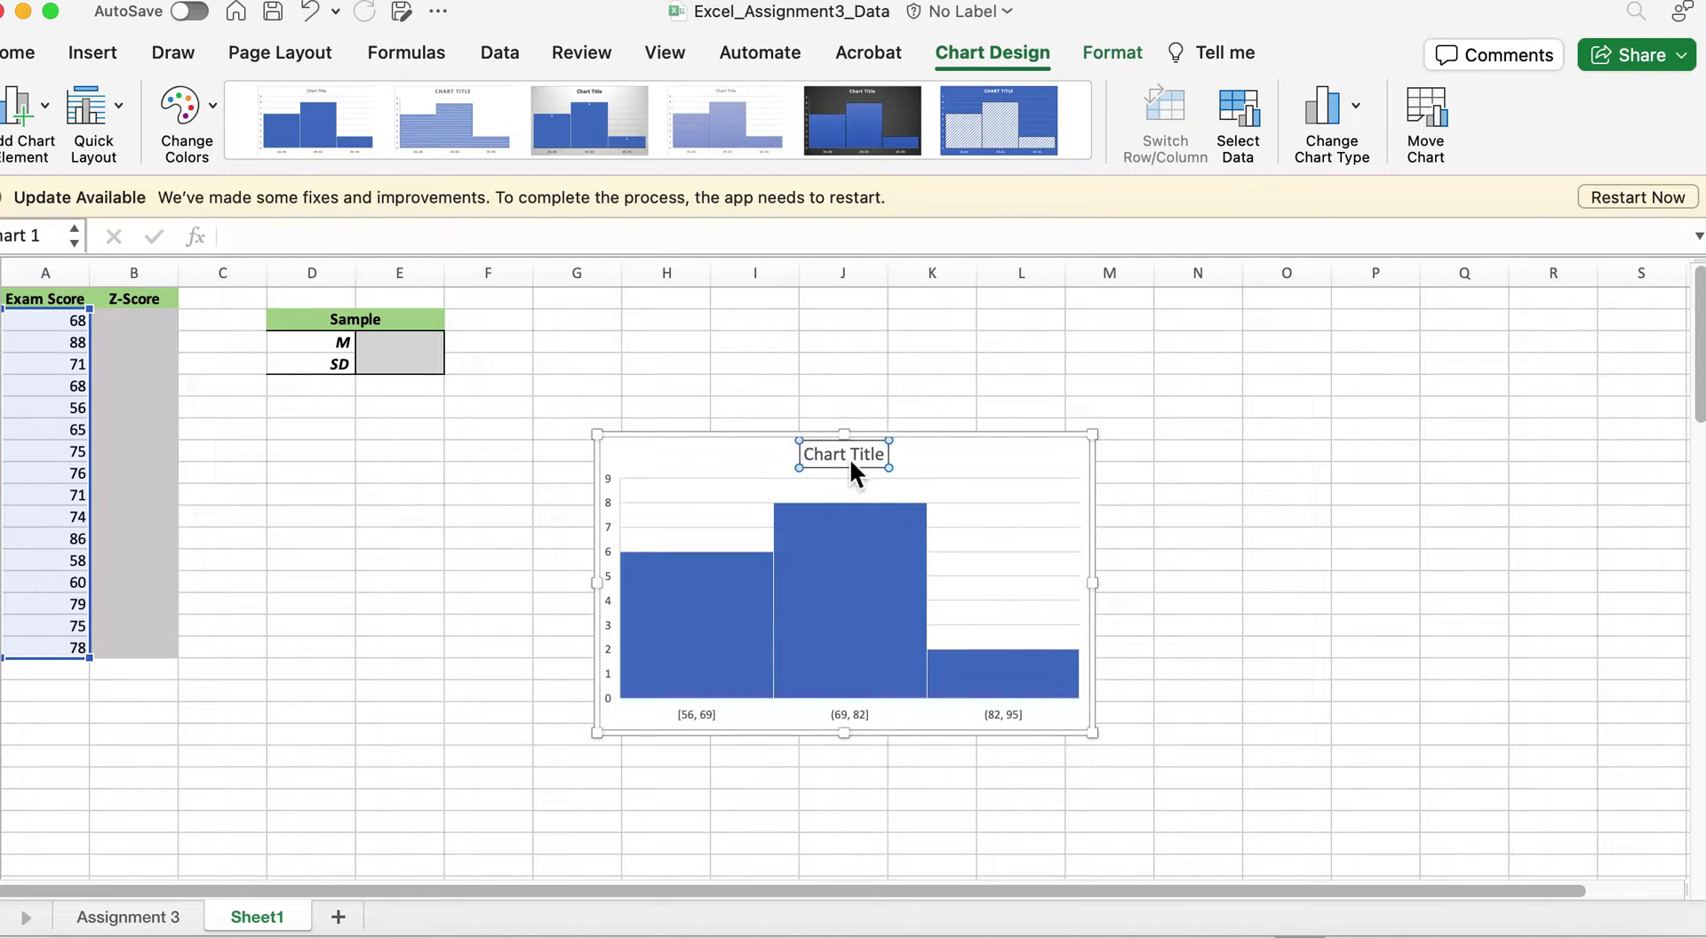
pyautogui.doubleClick(849, 457)
pyautogui.tripleClick(849, 457)
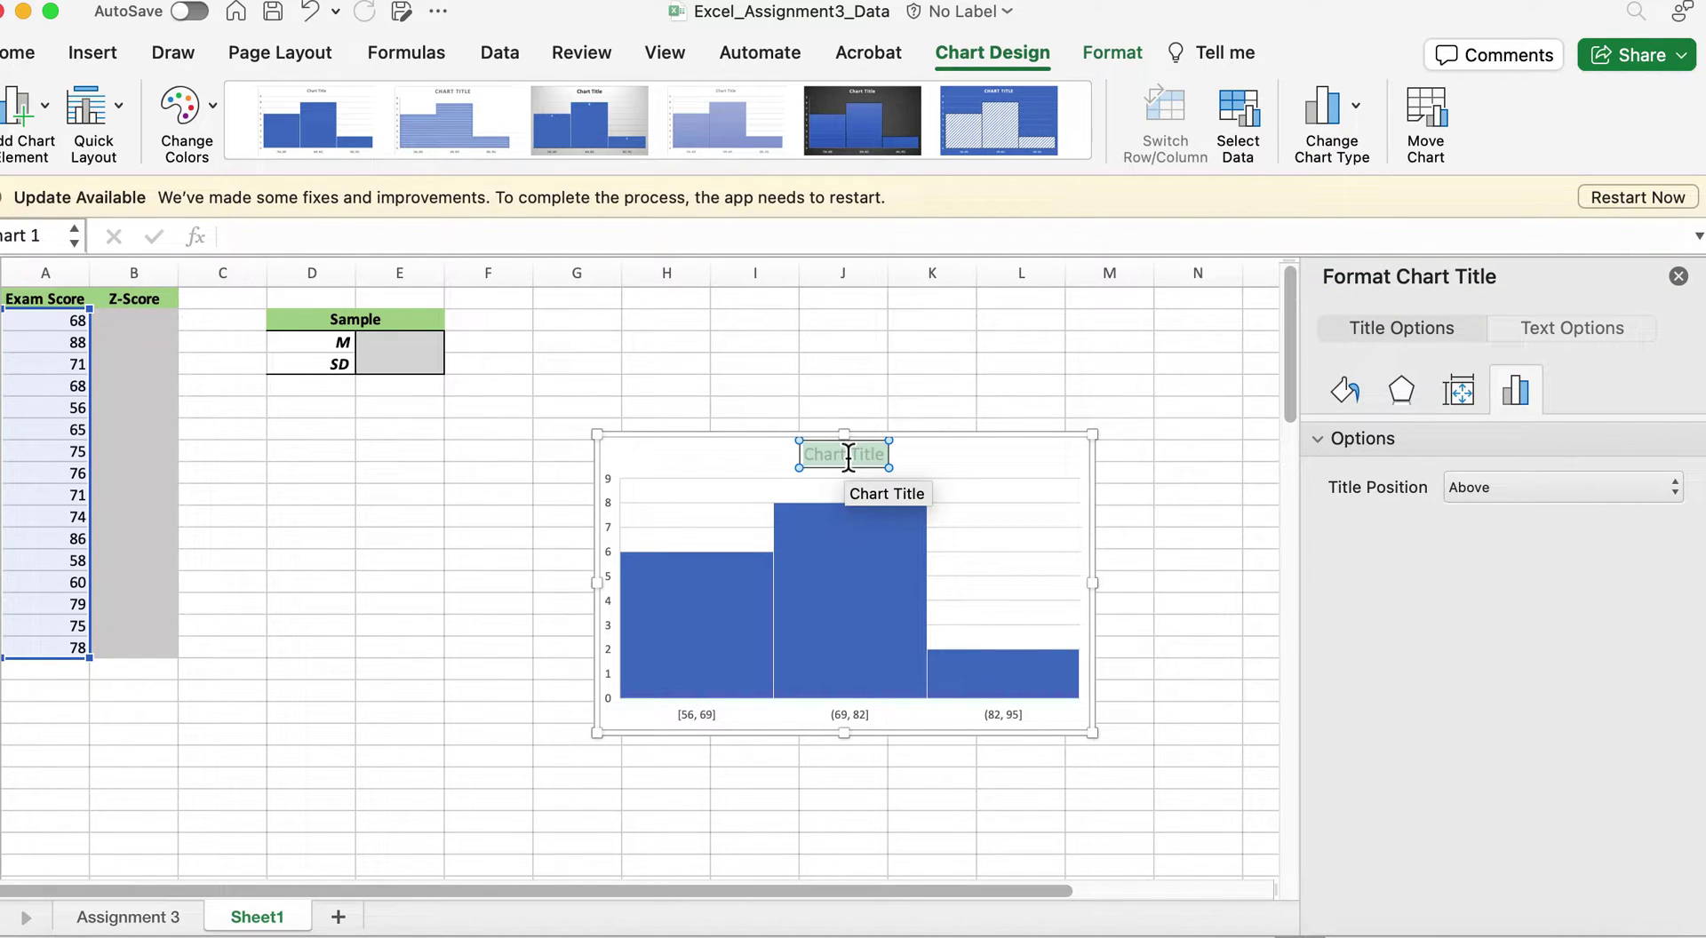
pyautogui.write('Di')
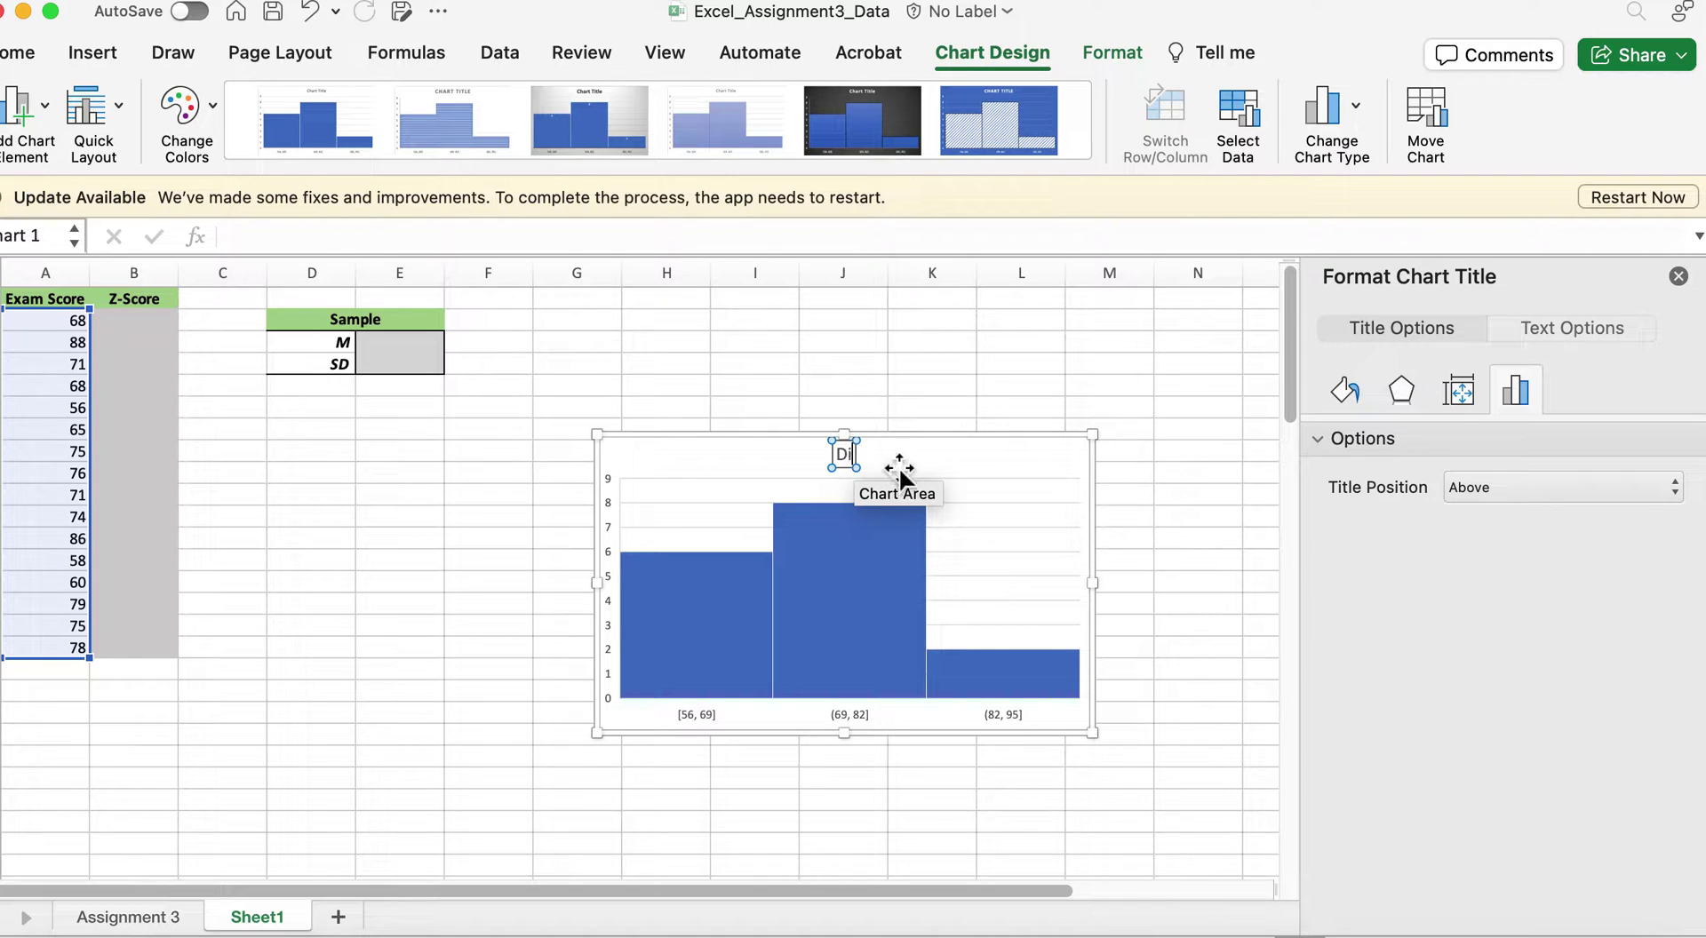
pyautogui.write('stribut')
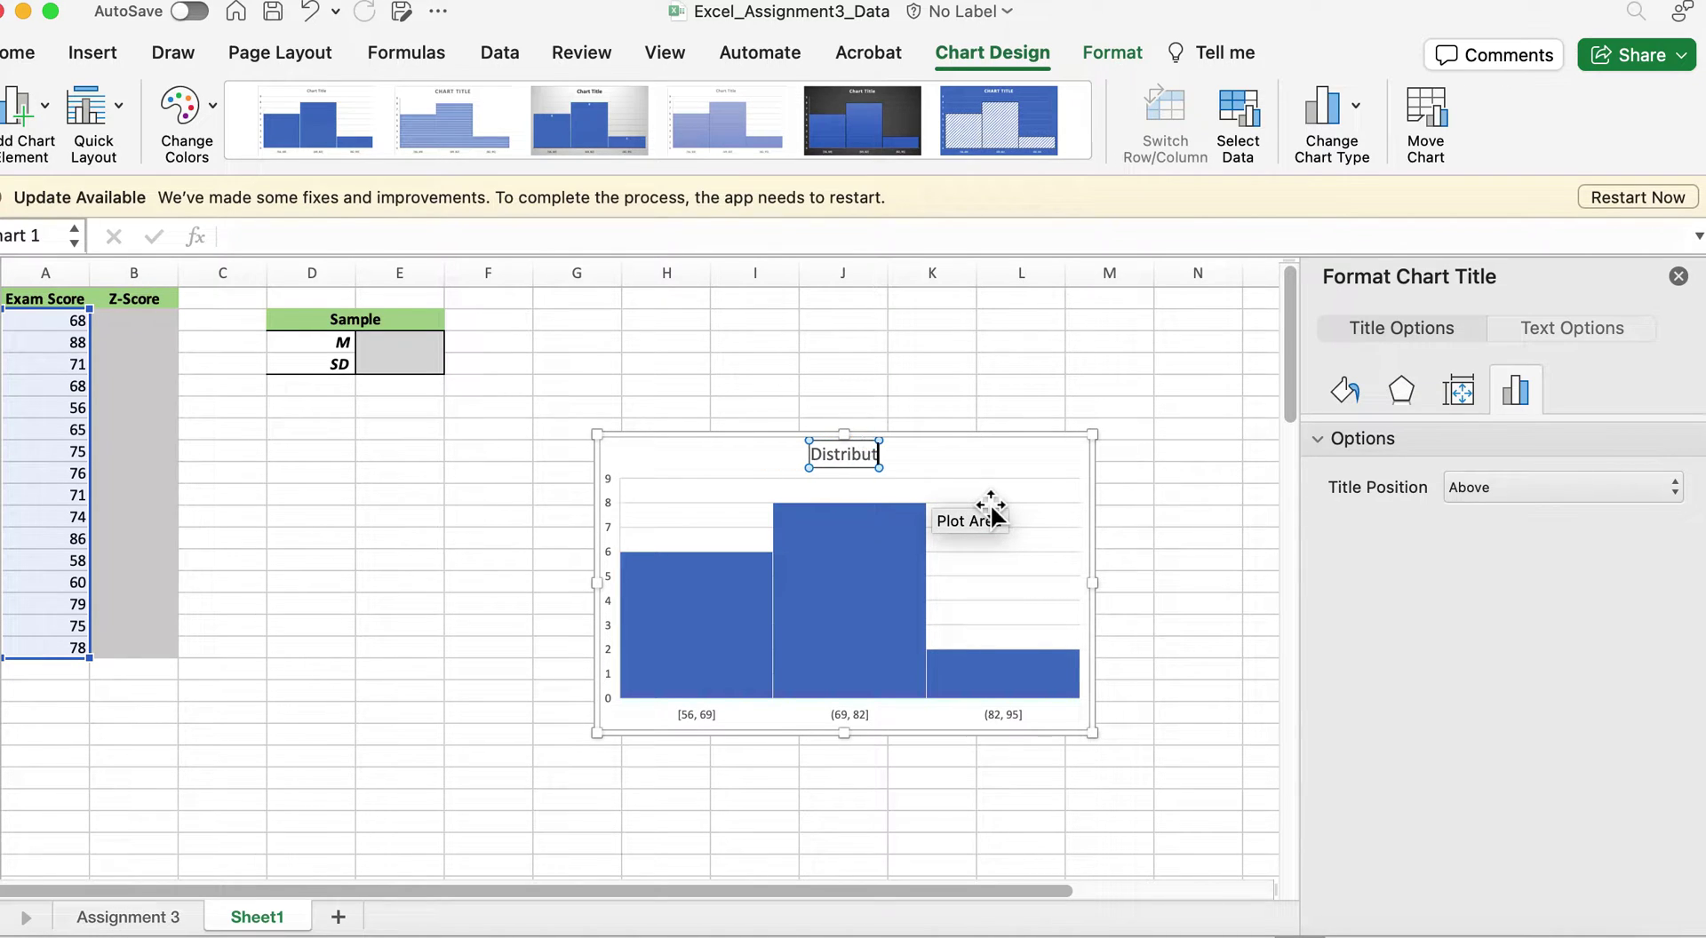
pyautogui.write('ion of Exam Scores')
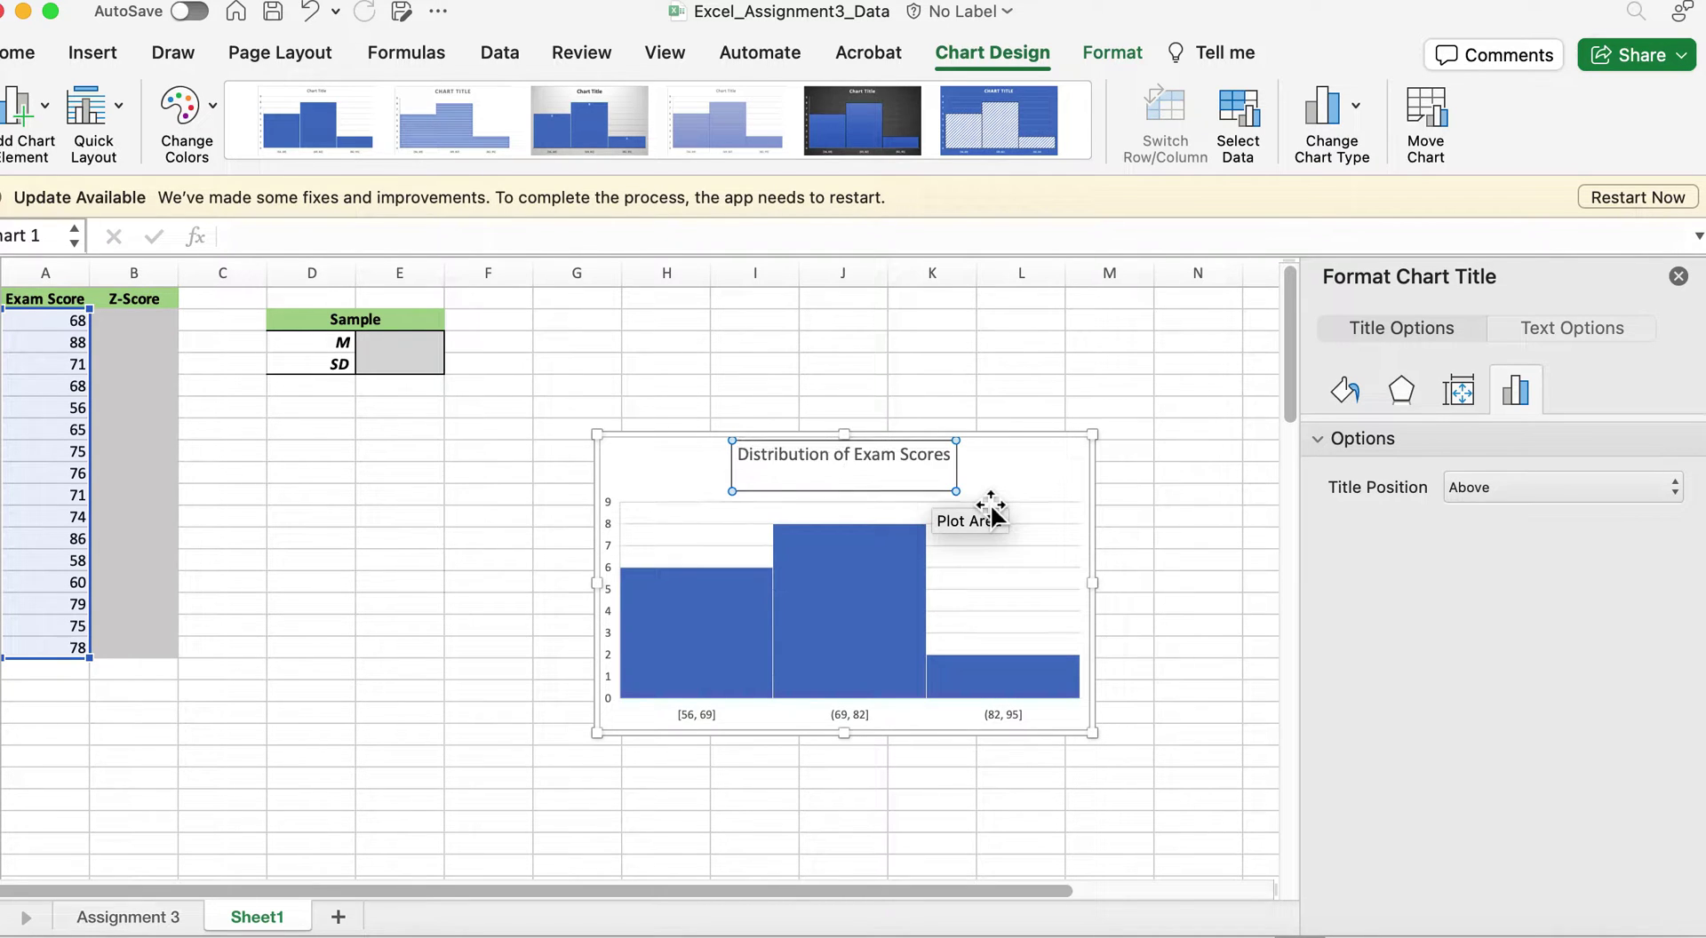
pyautogui.click(1066, 502)
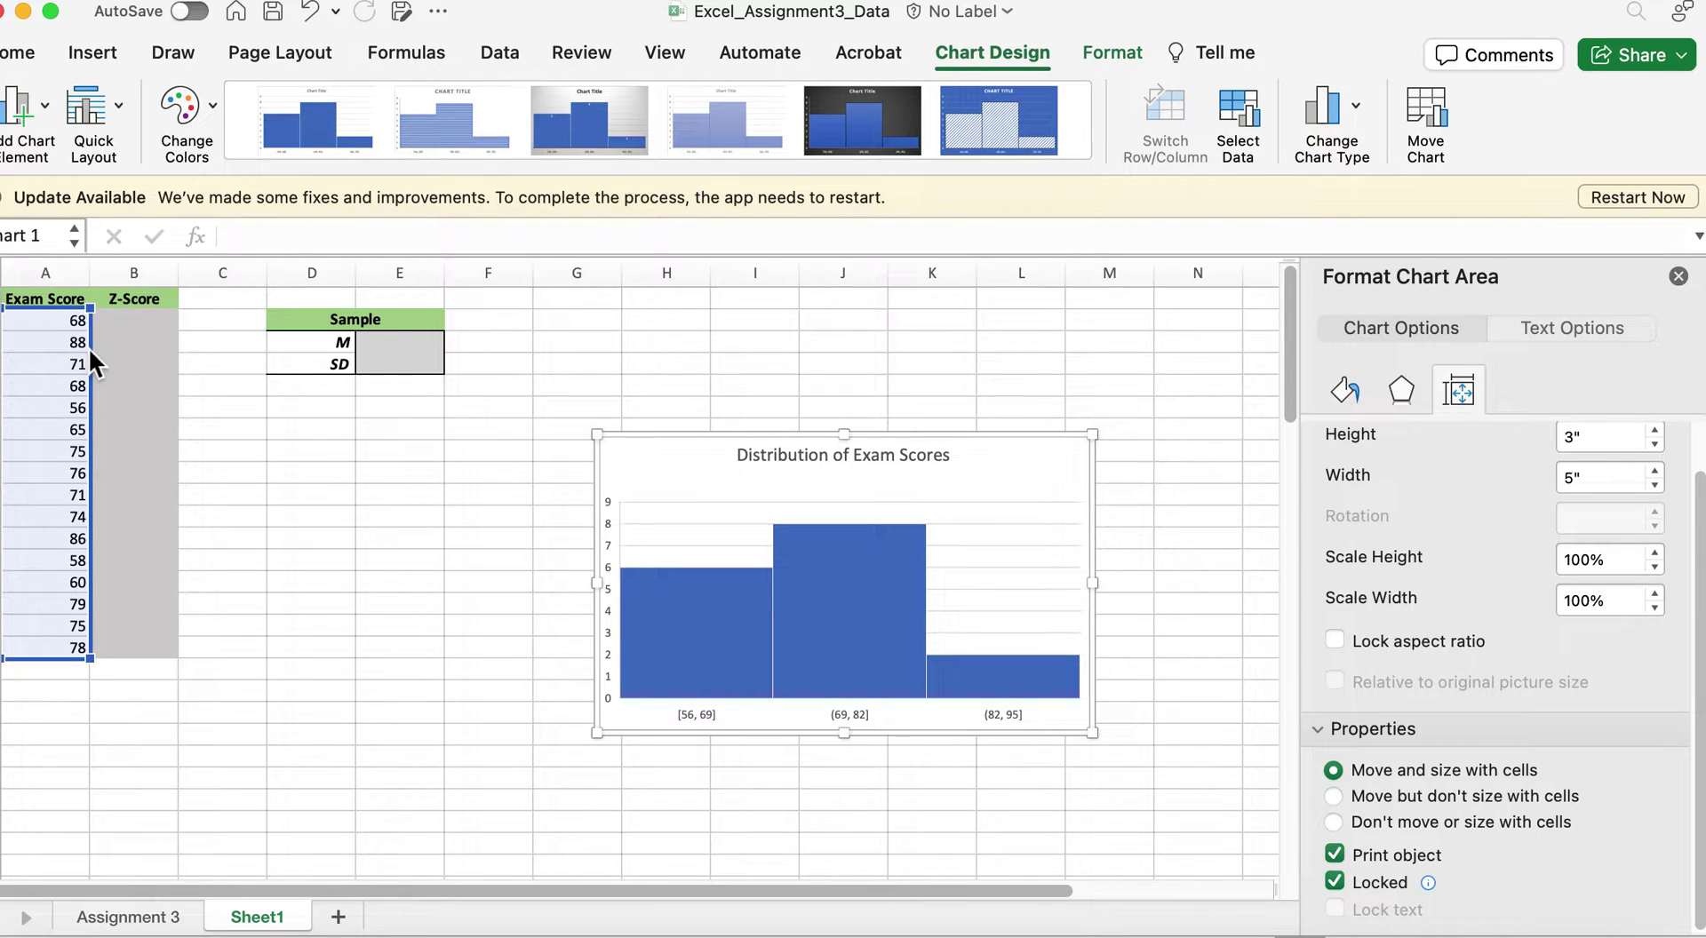
pyautogui.click(394, 347)
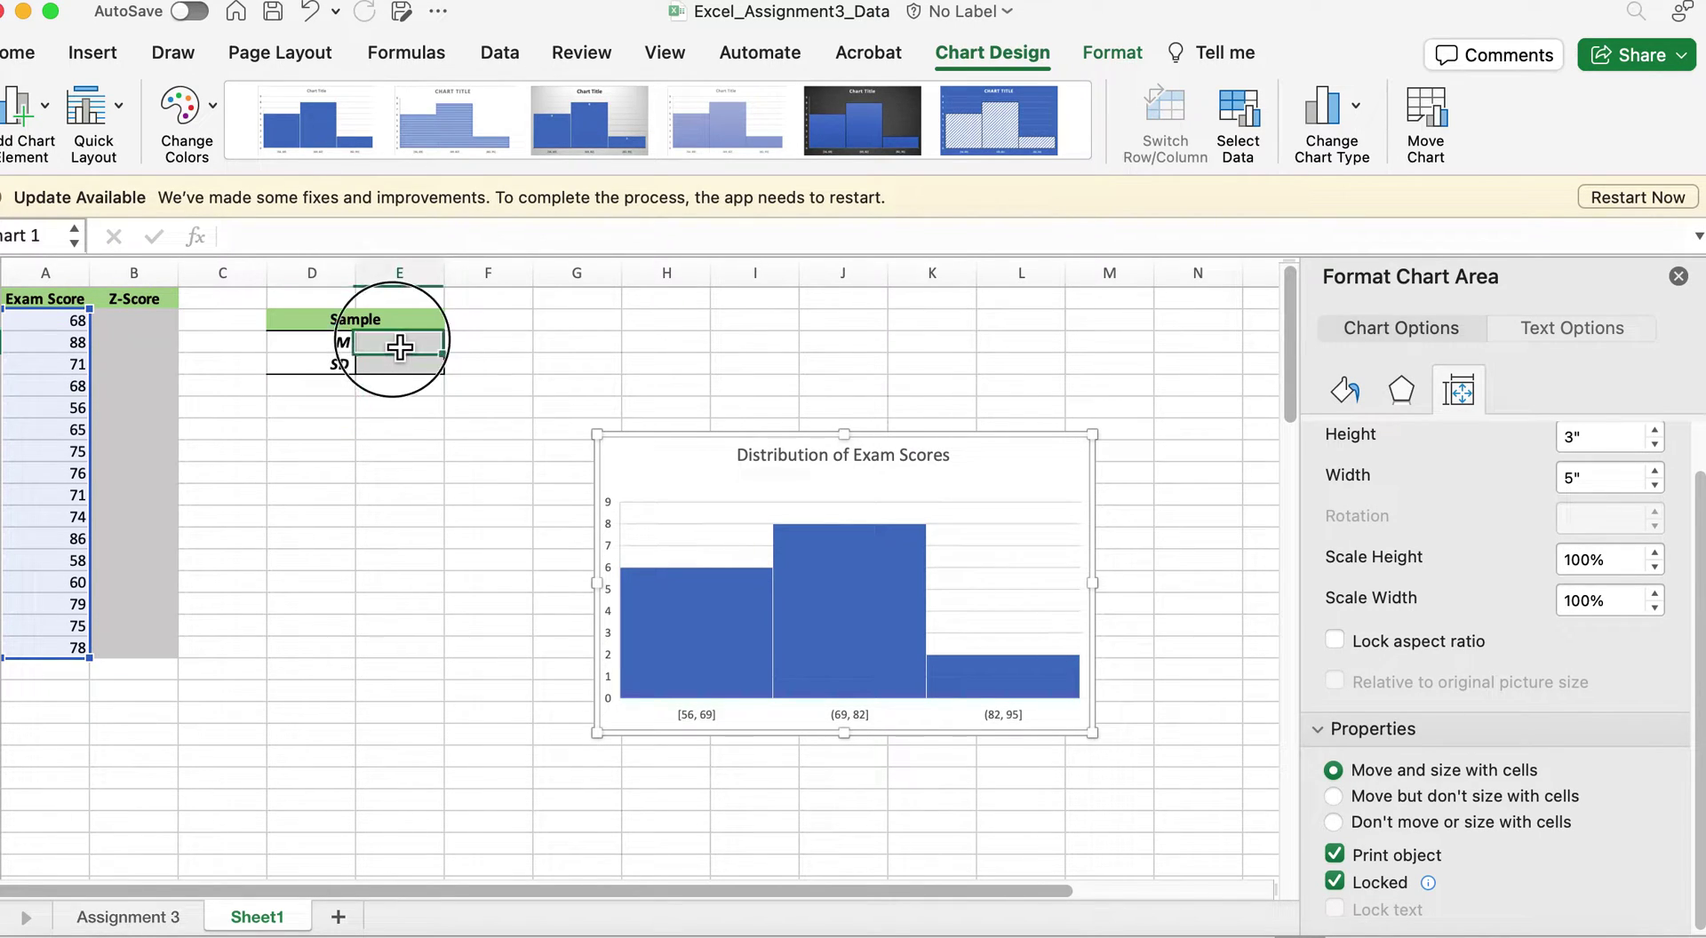
pyautogui.click(320, 346)
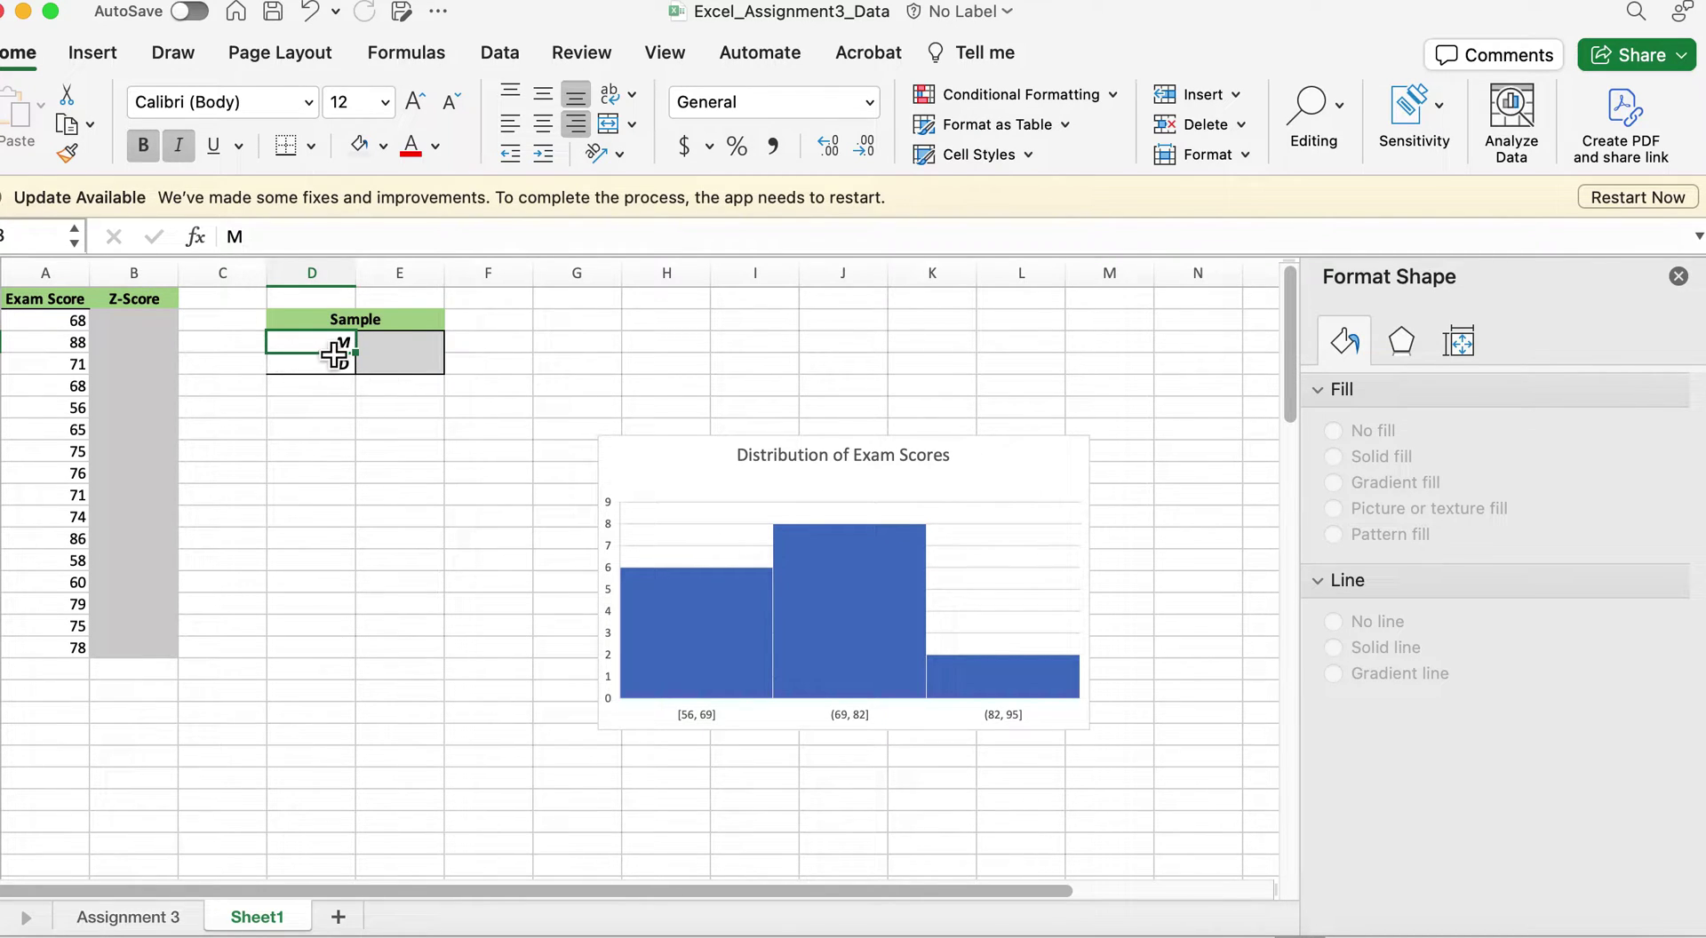
pyautogui.click(325, 368)
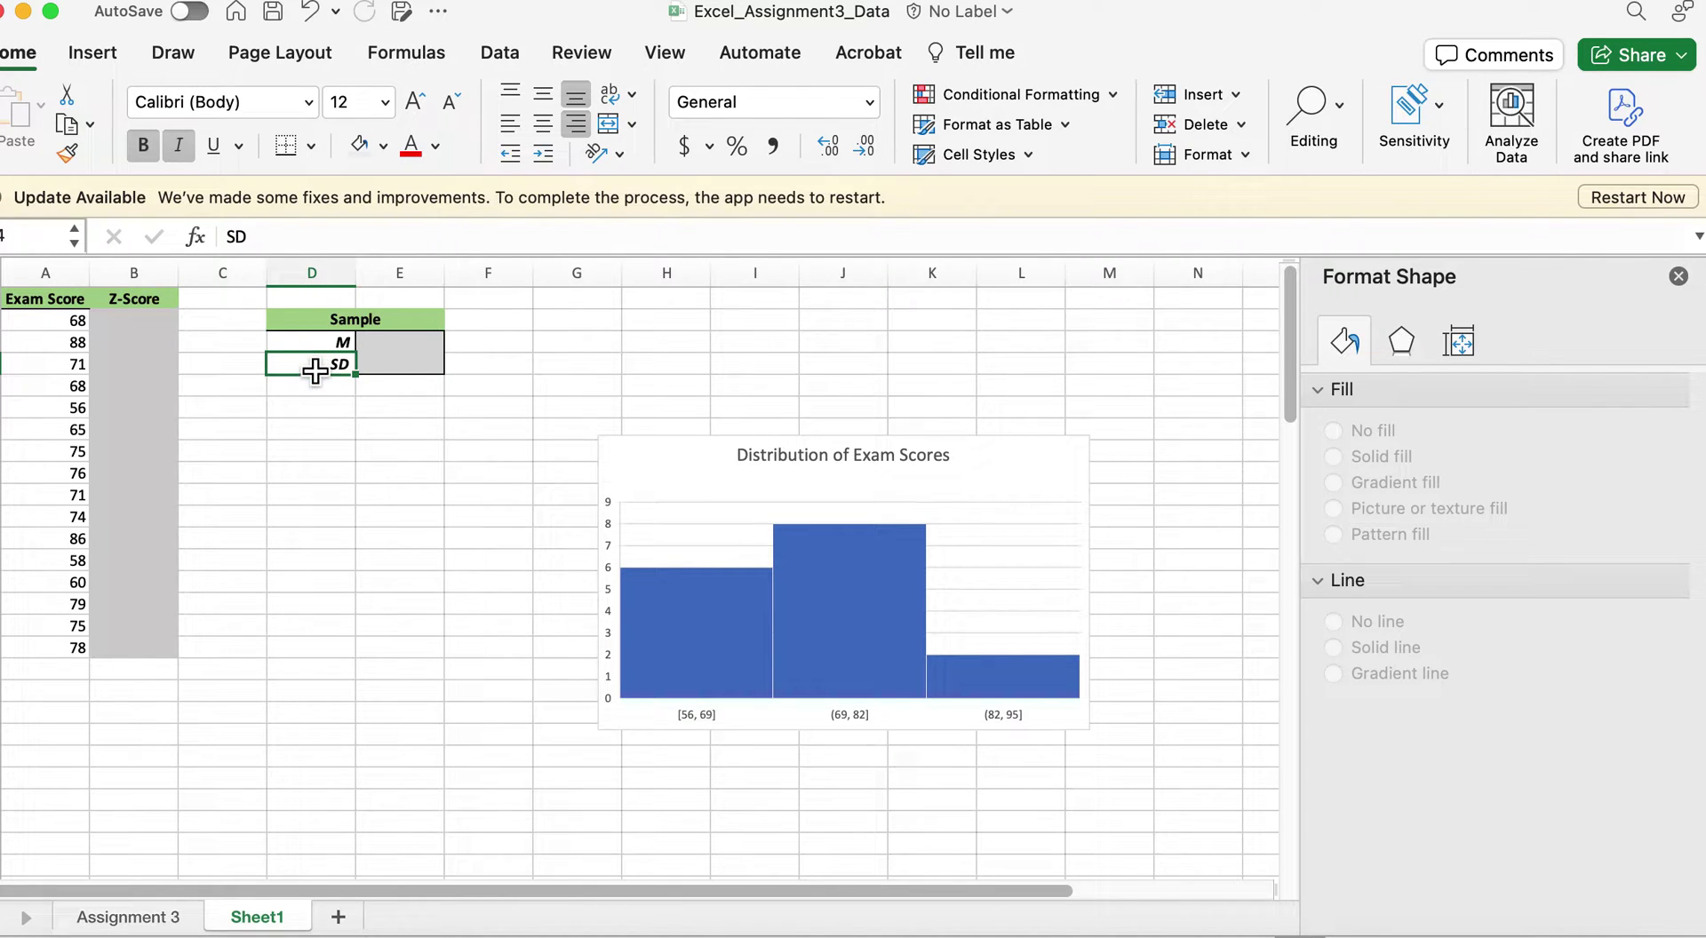
pyautogui.click(316, 346)
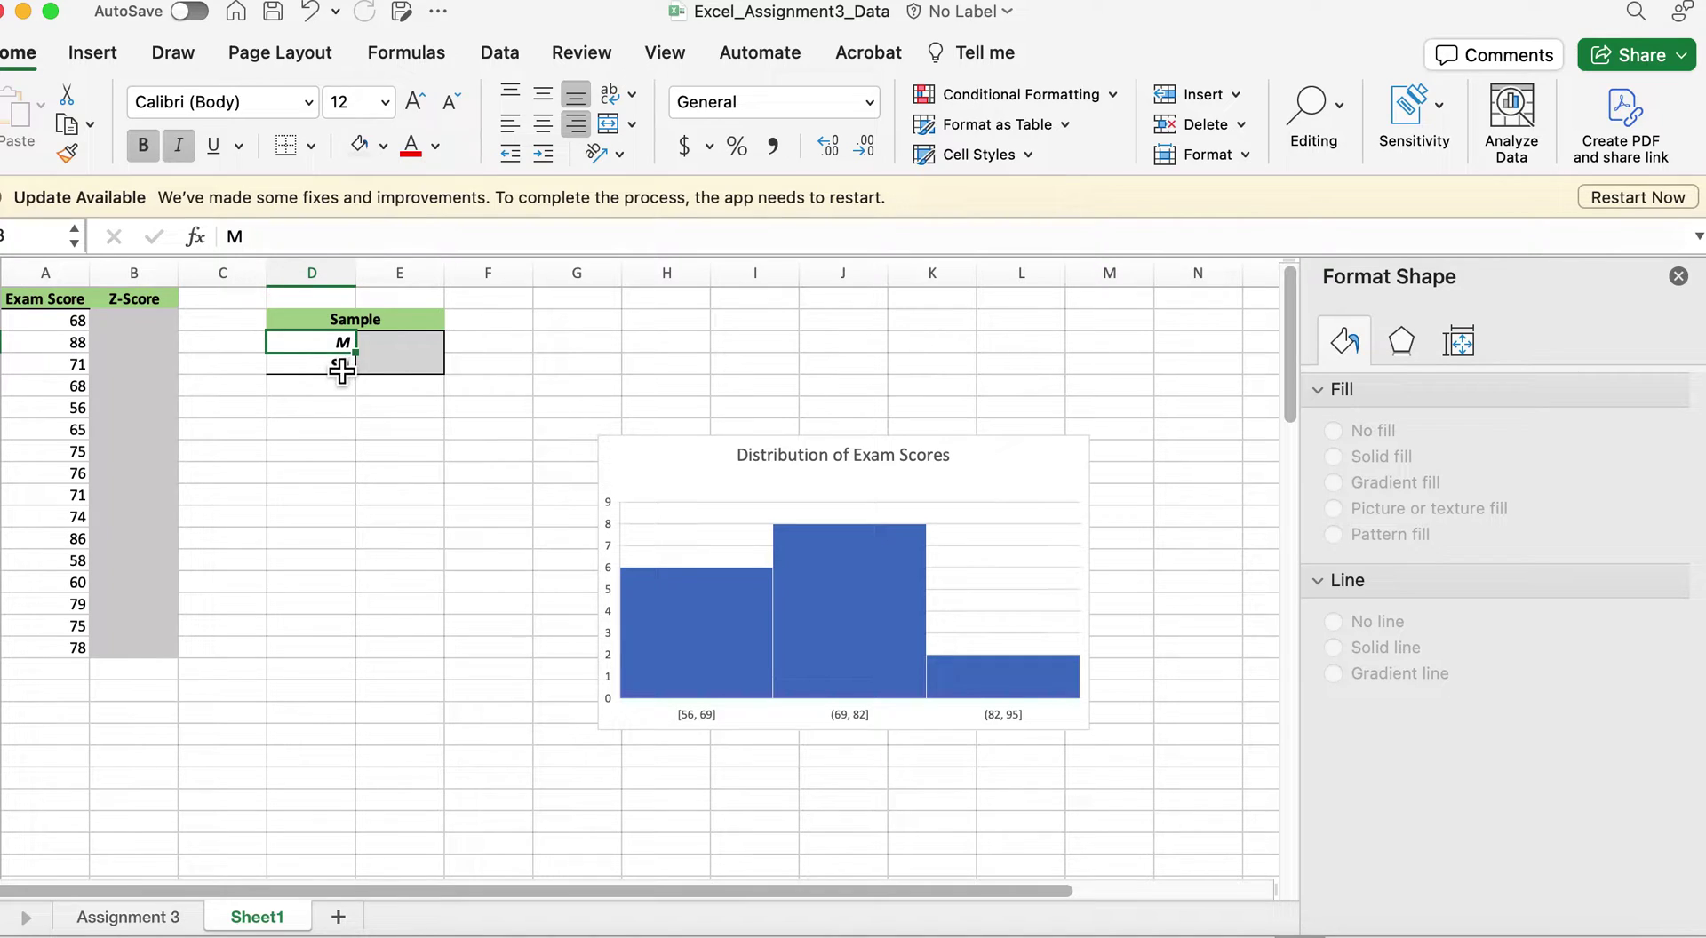
pyautogui.click(397, 352)
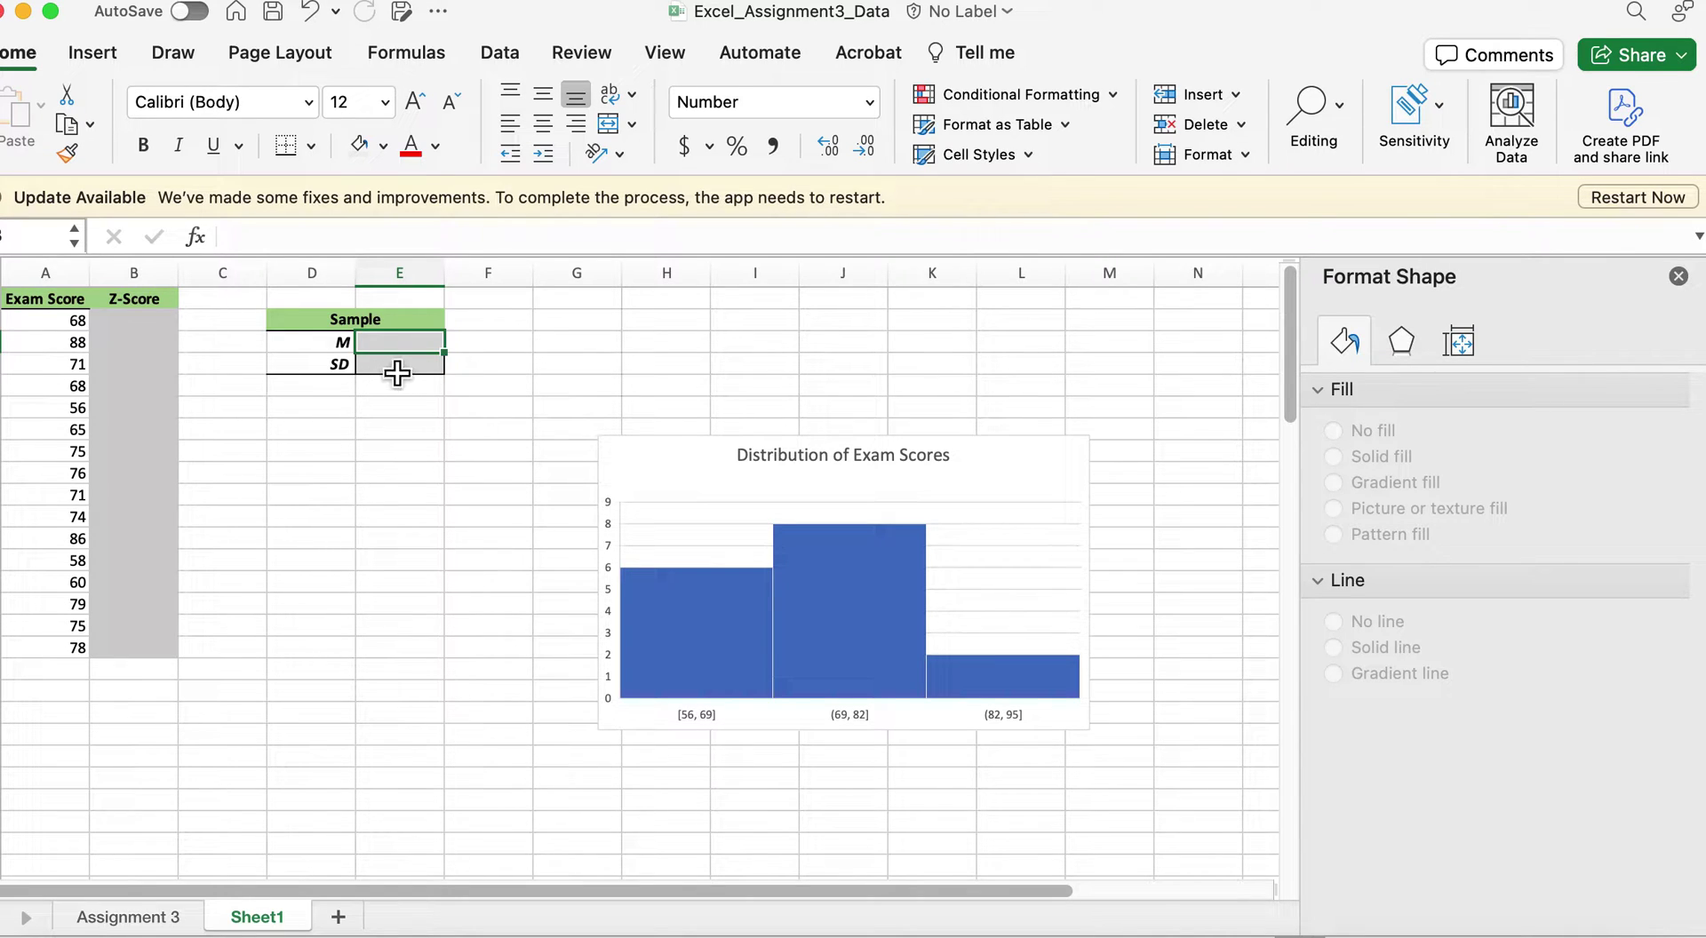
pyautogui.click(397, 373)
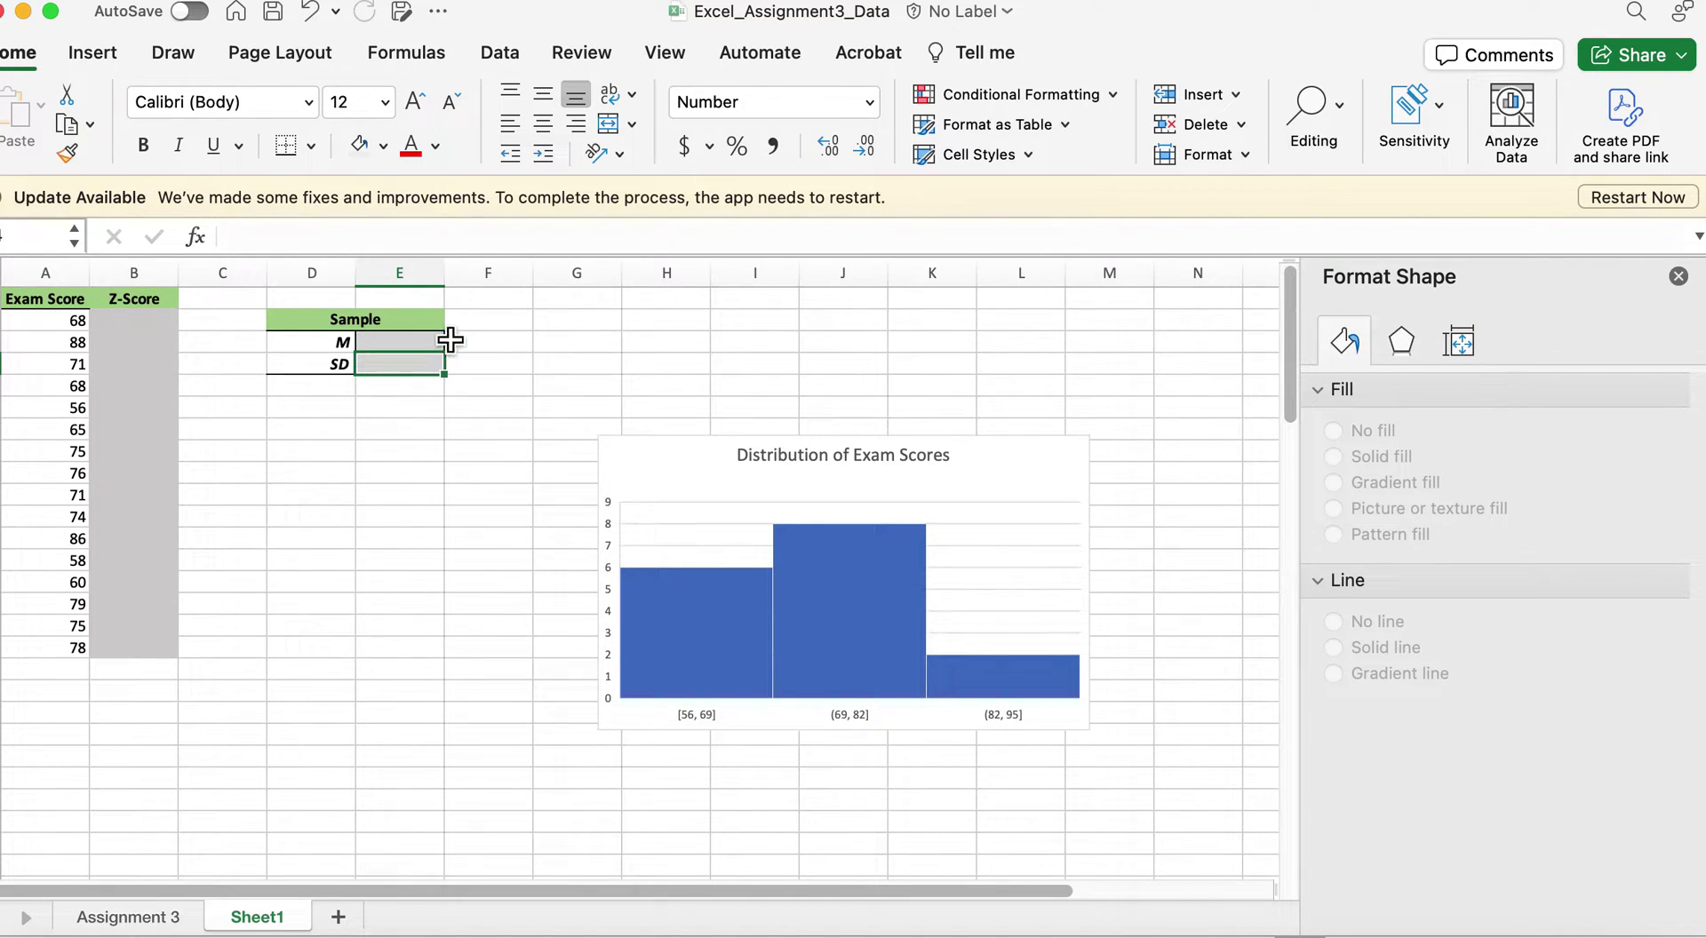
pyautogui.click(402, 345)
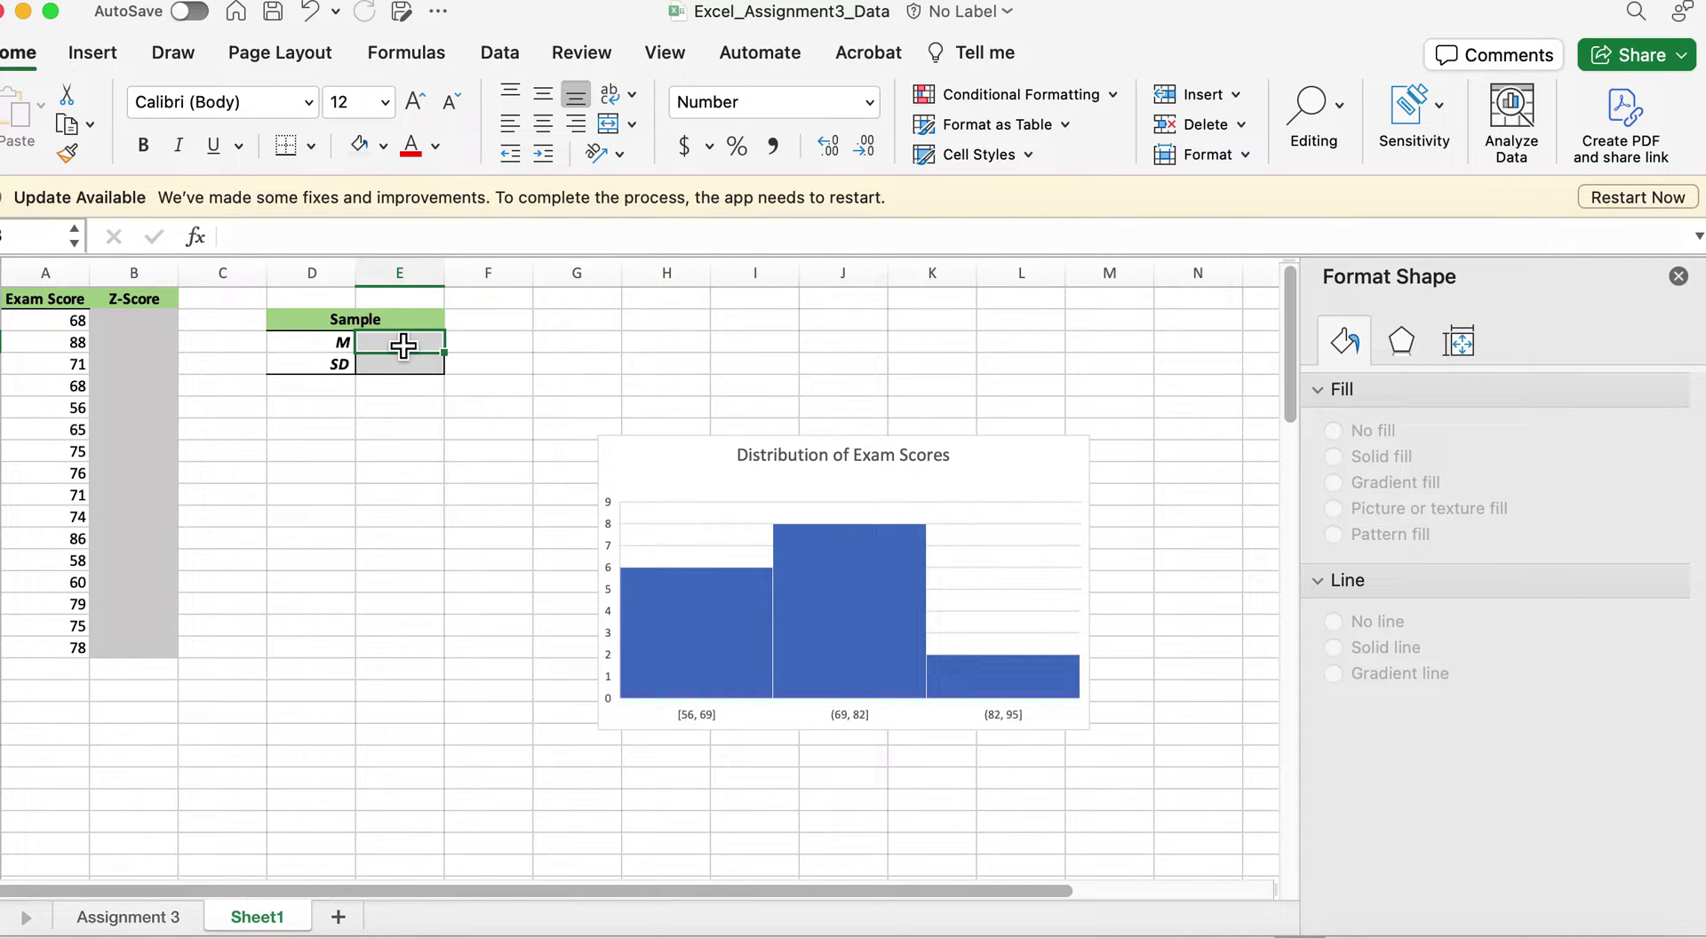
# Step: Enter =AVERAGE(A2:A17) in E3 so the sample mean shows 71.75
pyautogui.write('=')
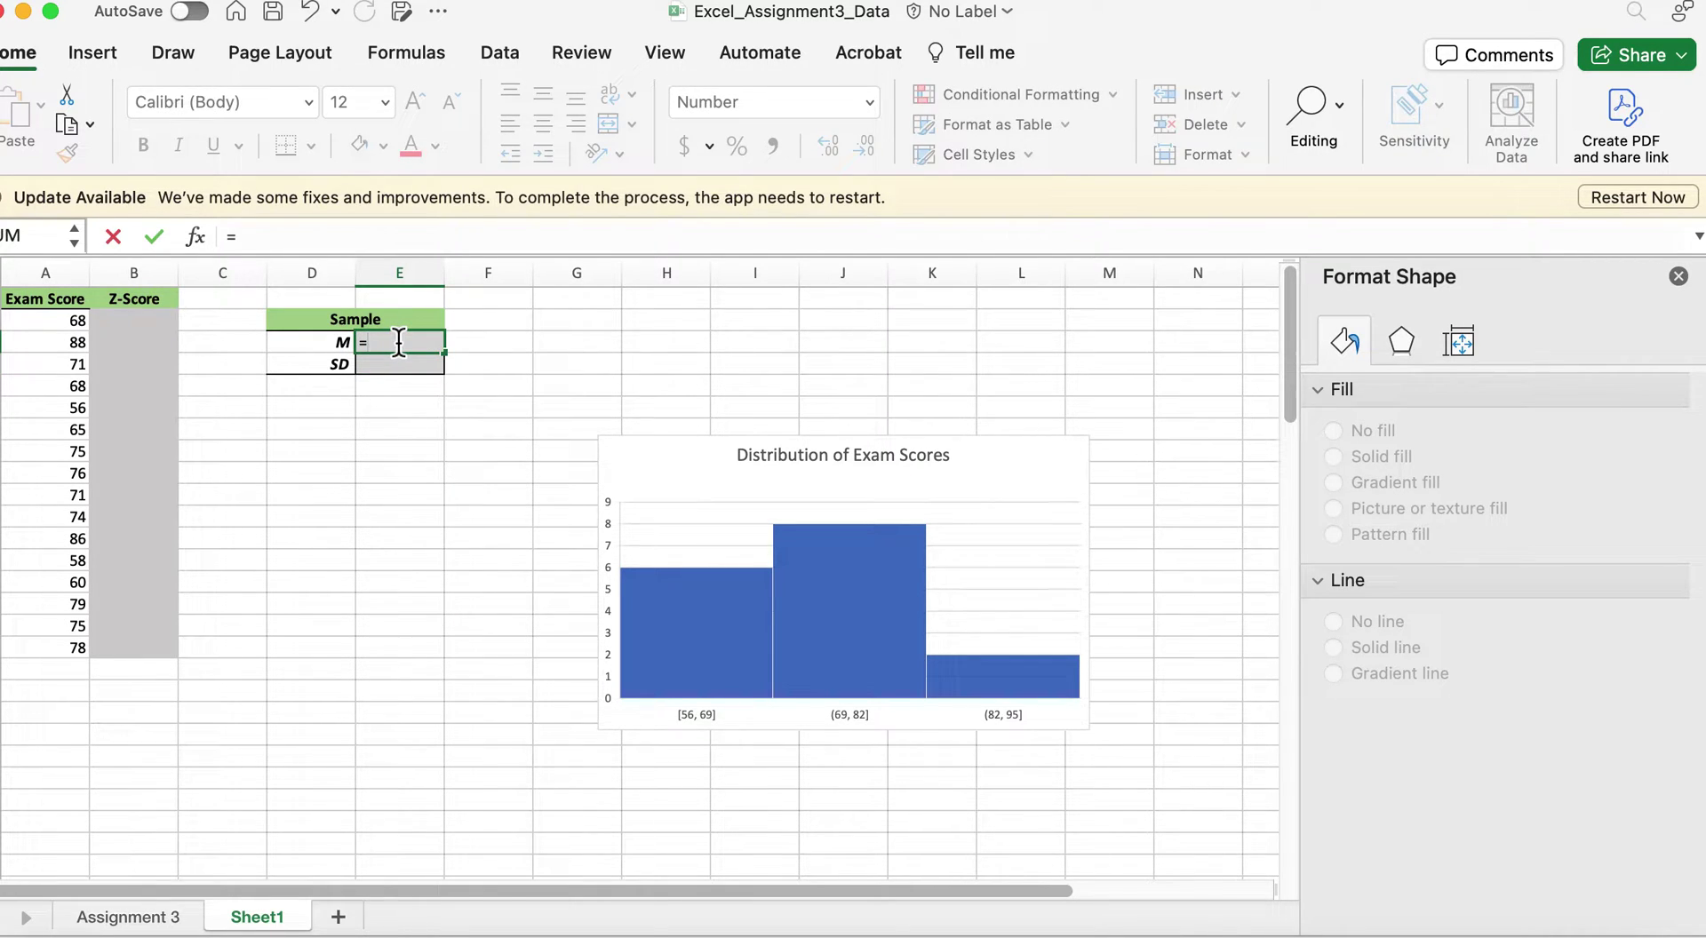
pyautogui.write('AVER')
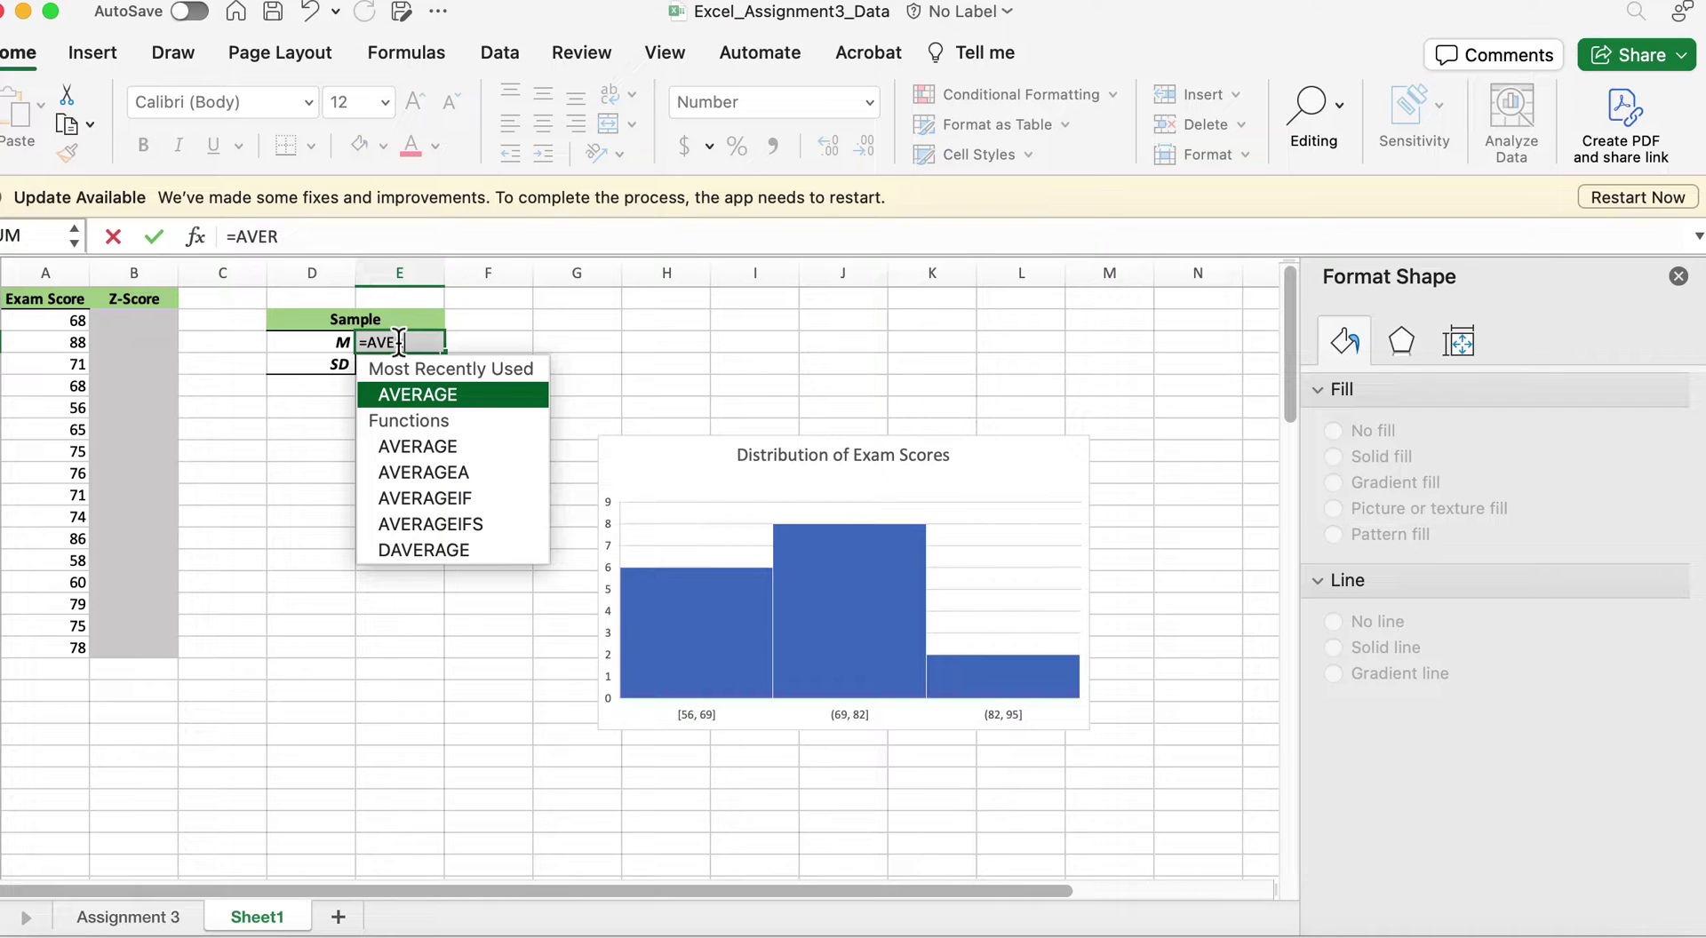
pyautogui.doubleClick(421, 395)
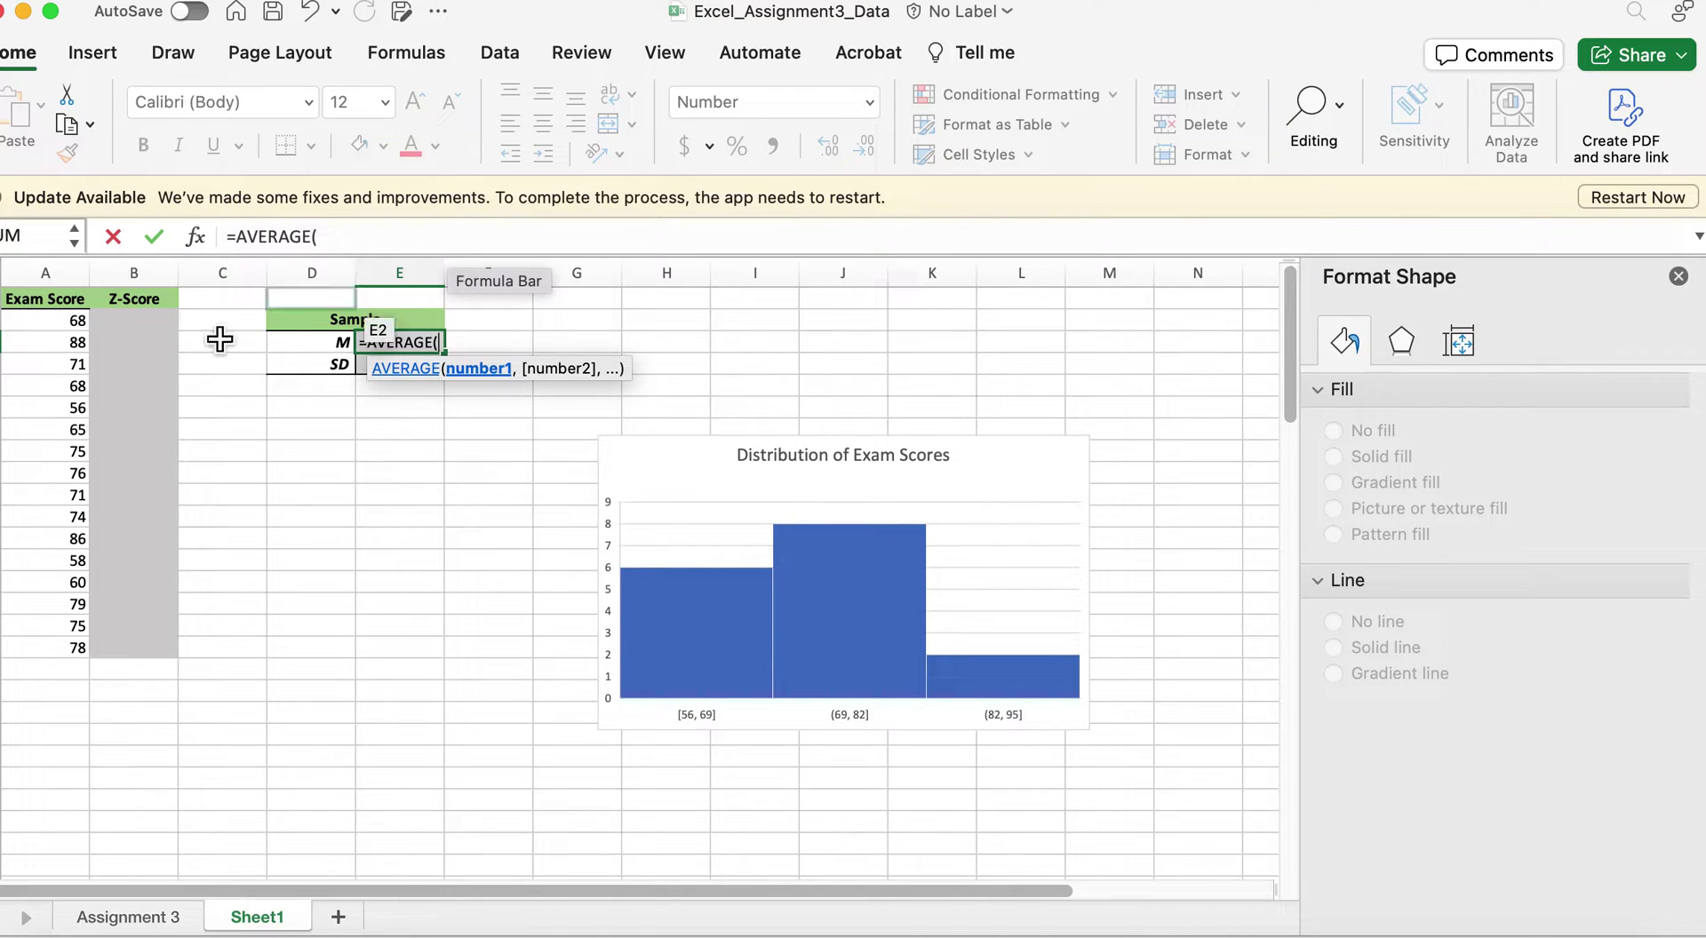
pyautogui.moveTo(72, 327); pyautogui.dragTo(69, 654)
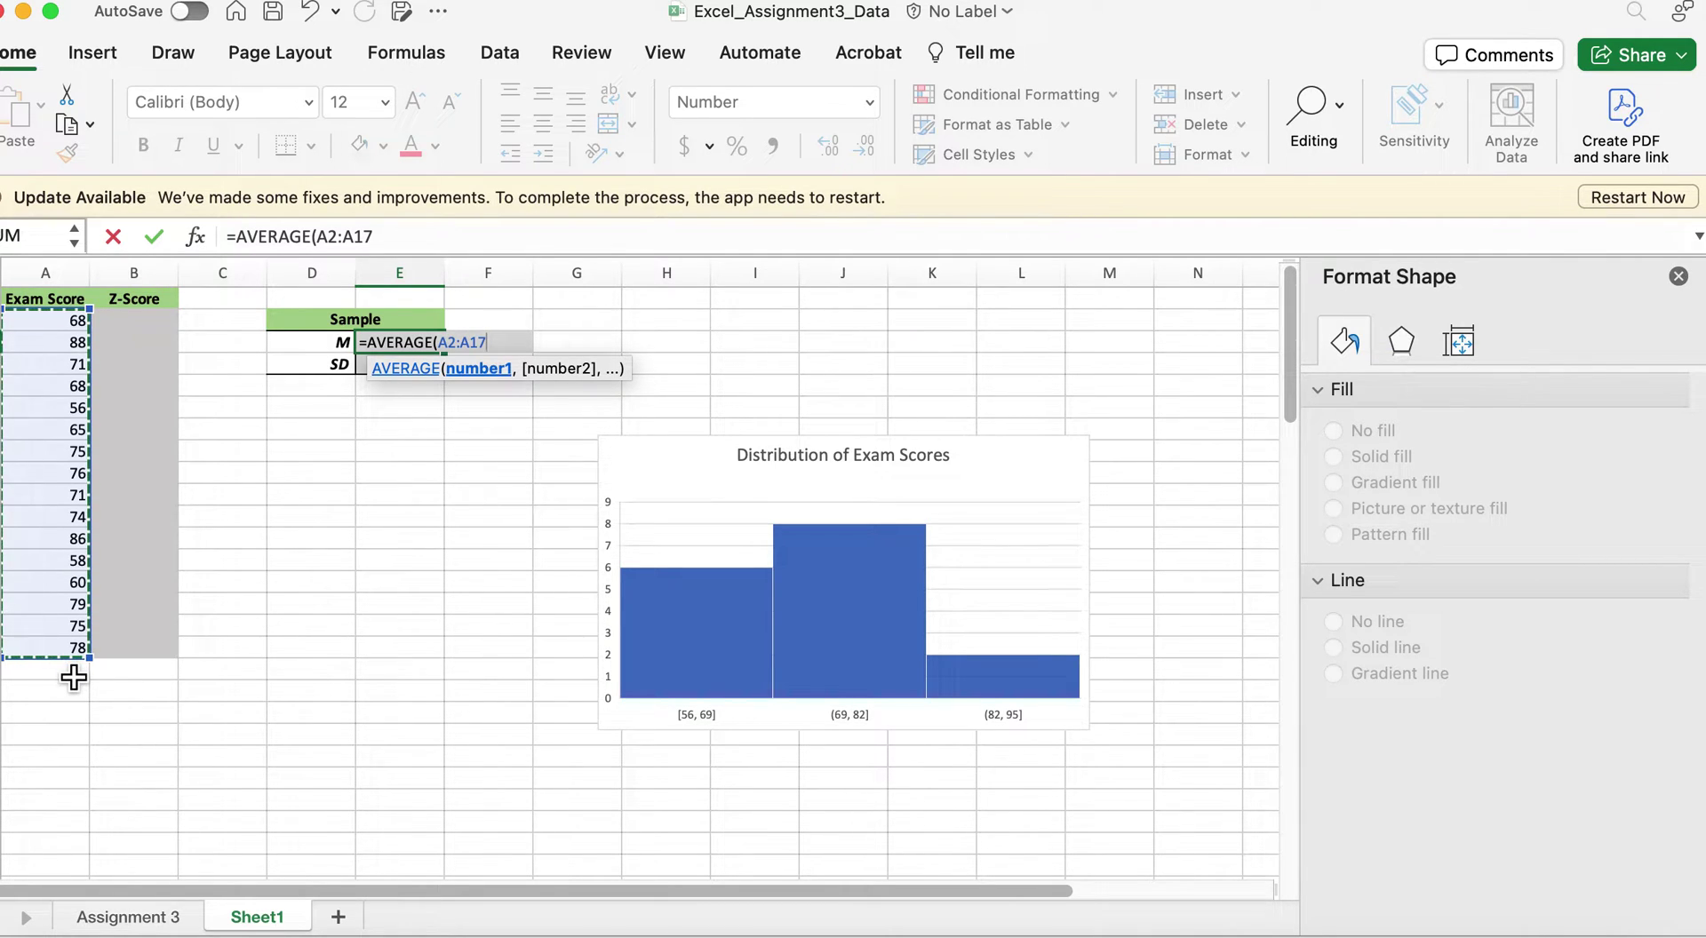
pyautogui.write(')')
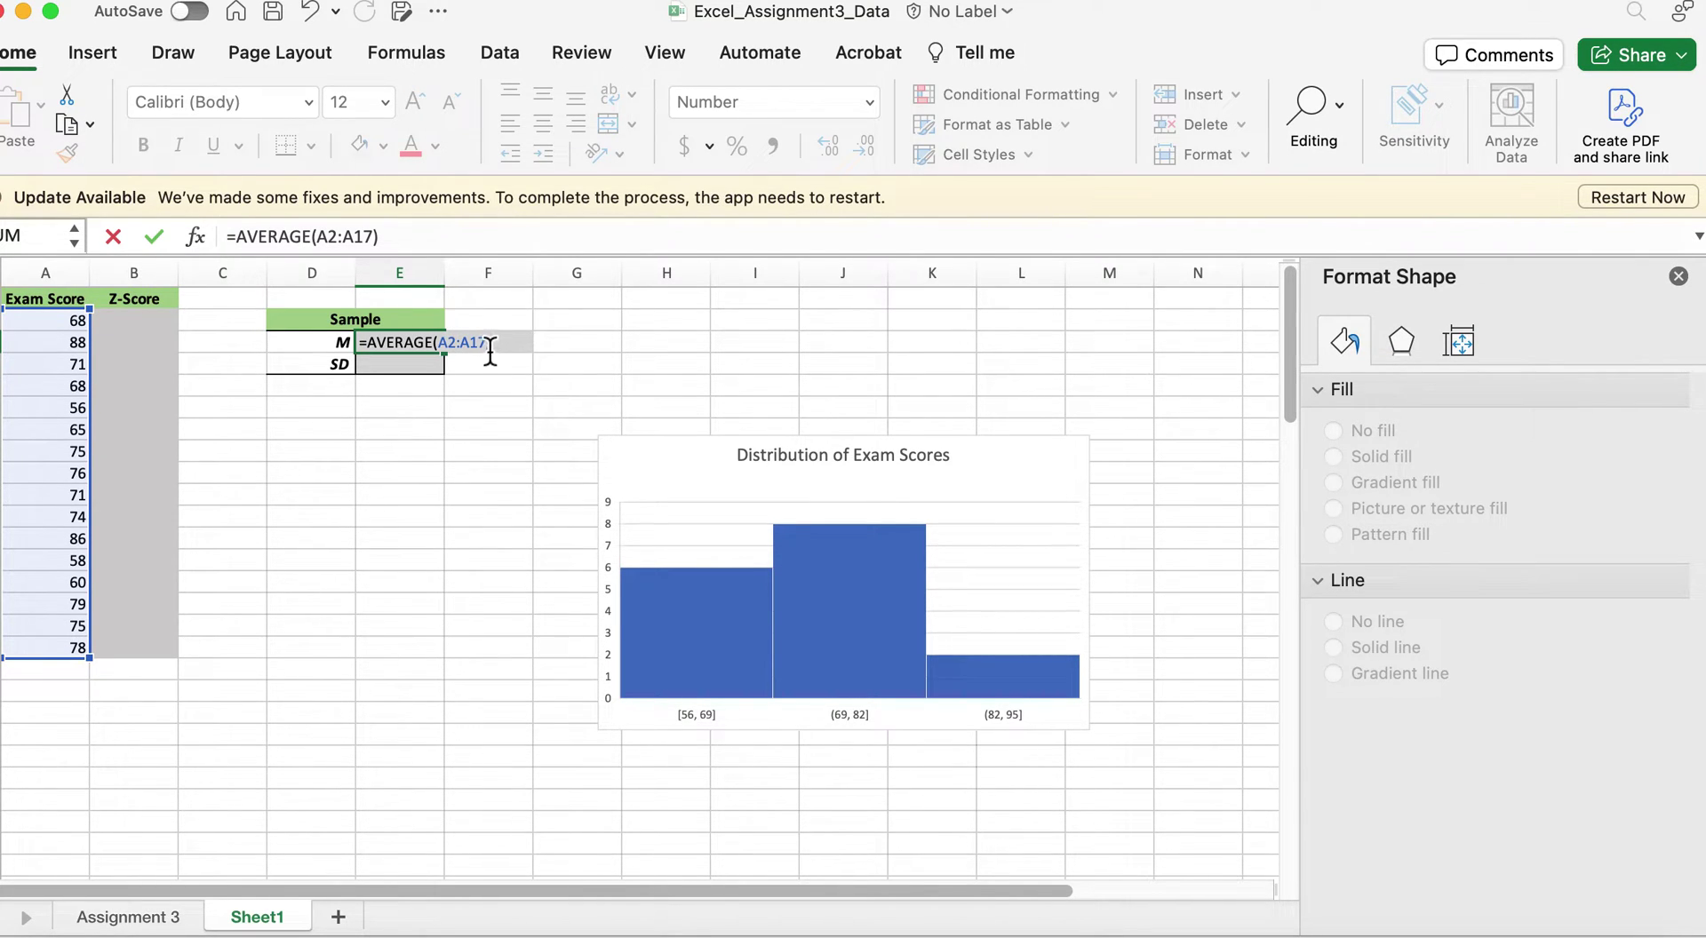
pyautogui.press('Return')
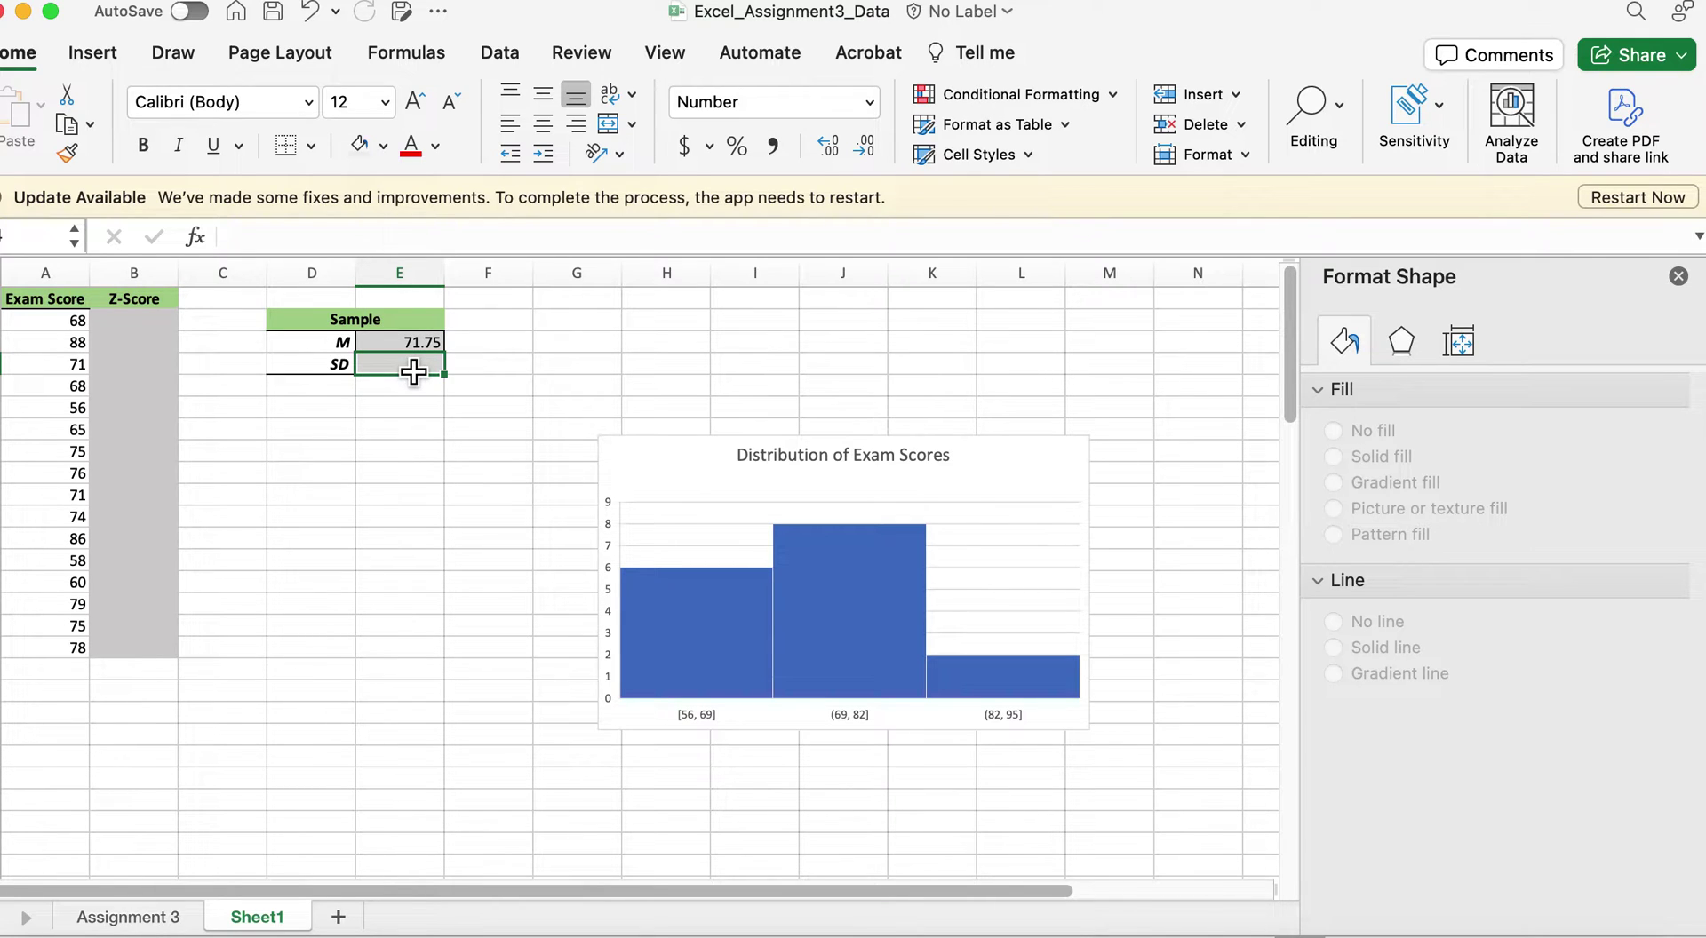
# Step: Enter =STDEV(A2:A17) in E4 so the sample SD shows 9.14
pyautogui.write('=STE')
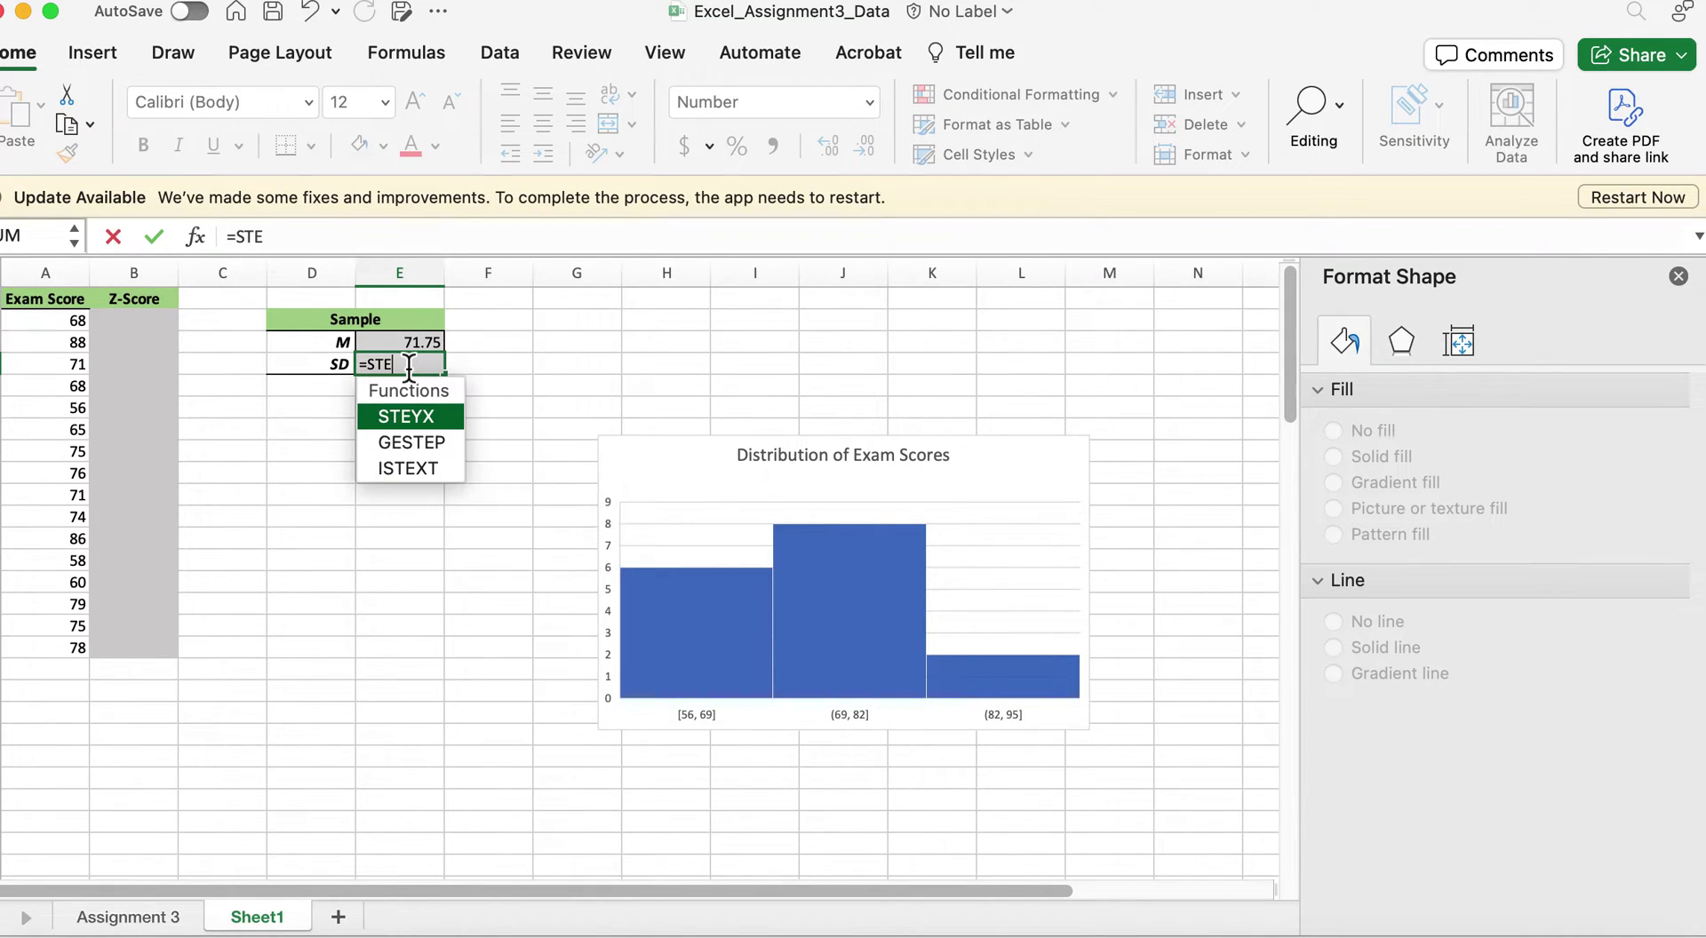
pyautogui.press('BackSpace')
pyautogui.write('D')
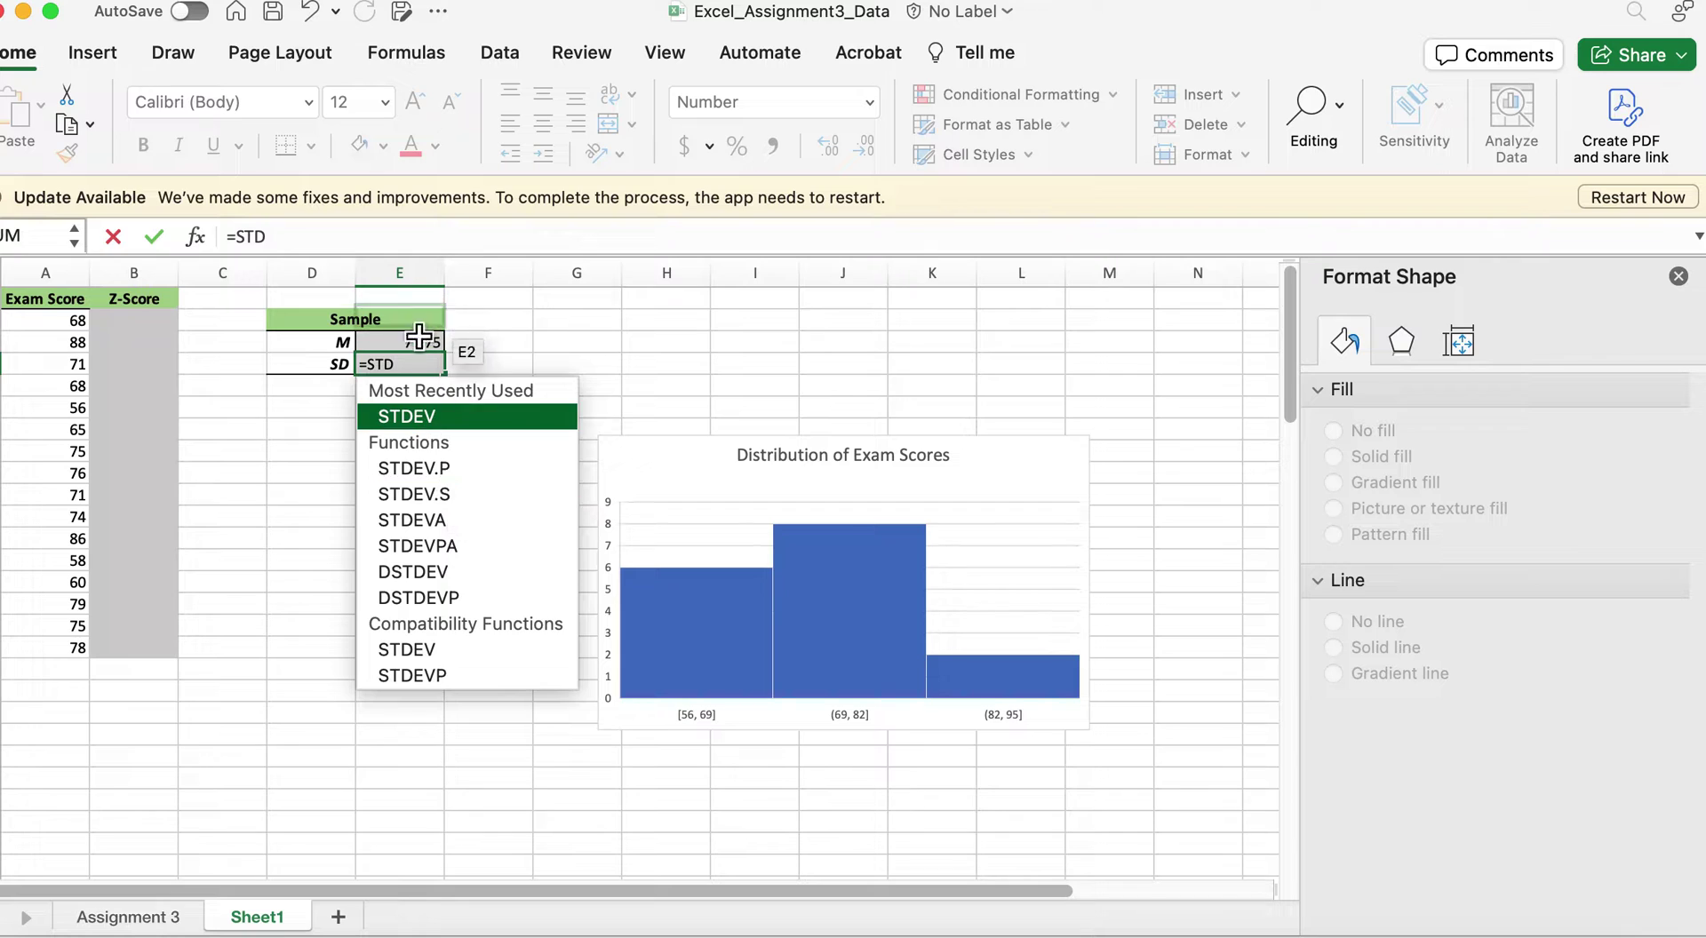
pyautogui.doubleClick(429, 423)
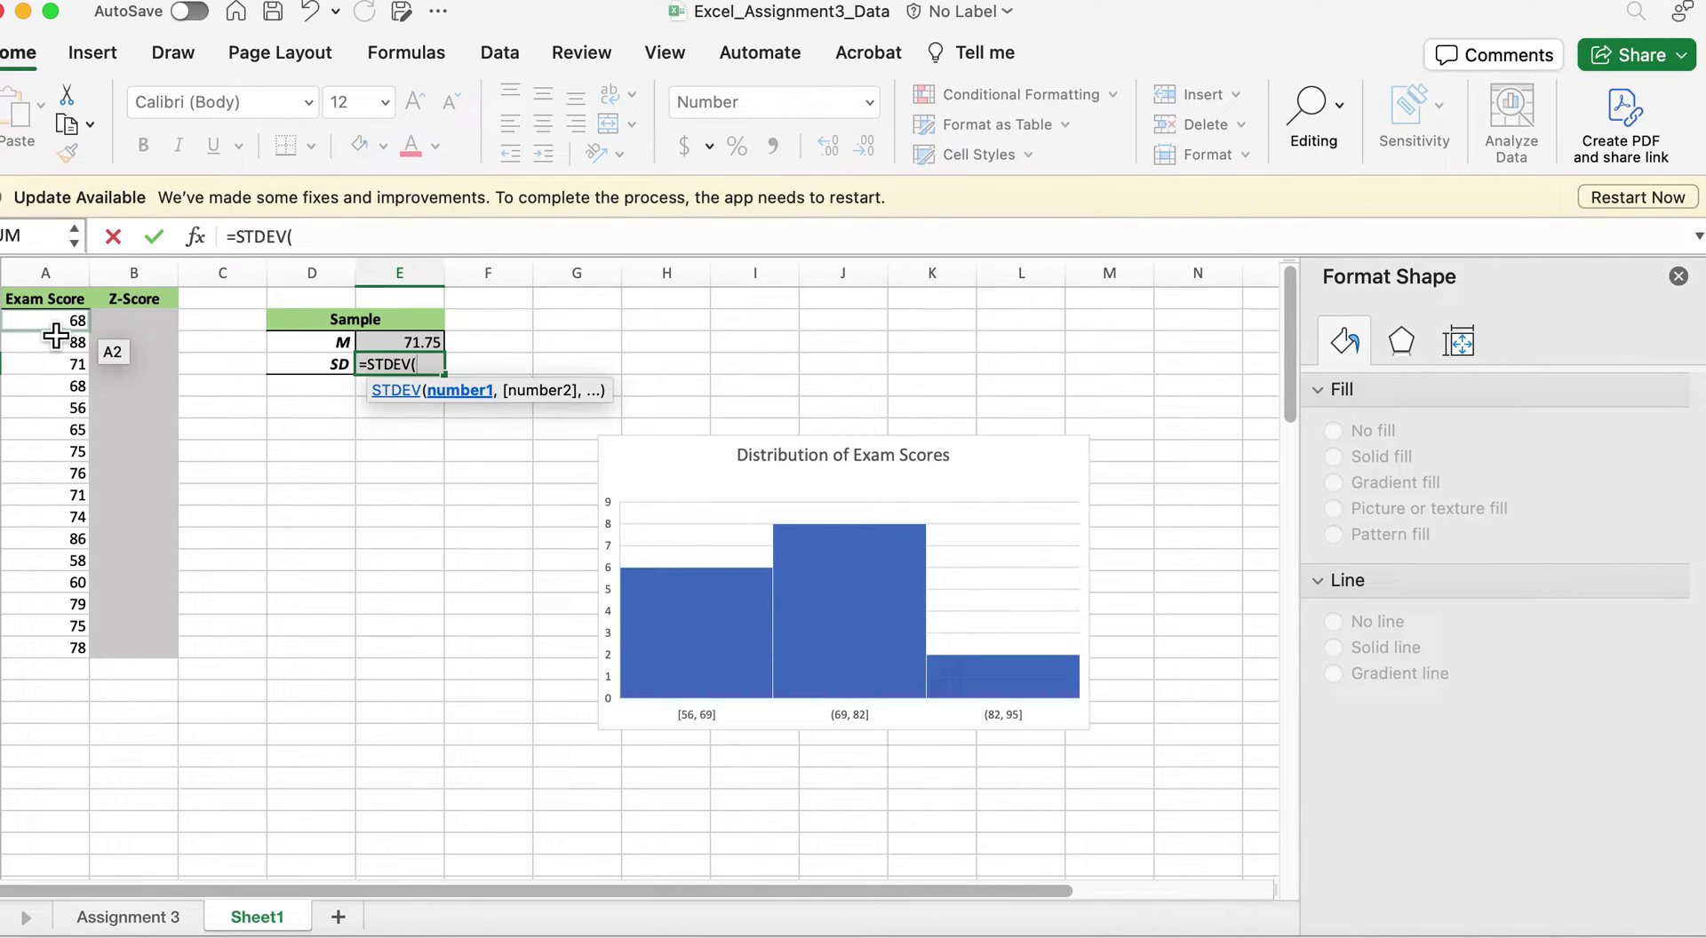
pyautogui.moveTo(52, 329); pyautogui.dragTo(48, 653)
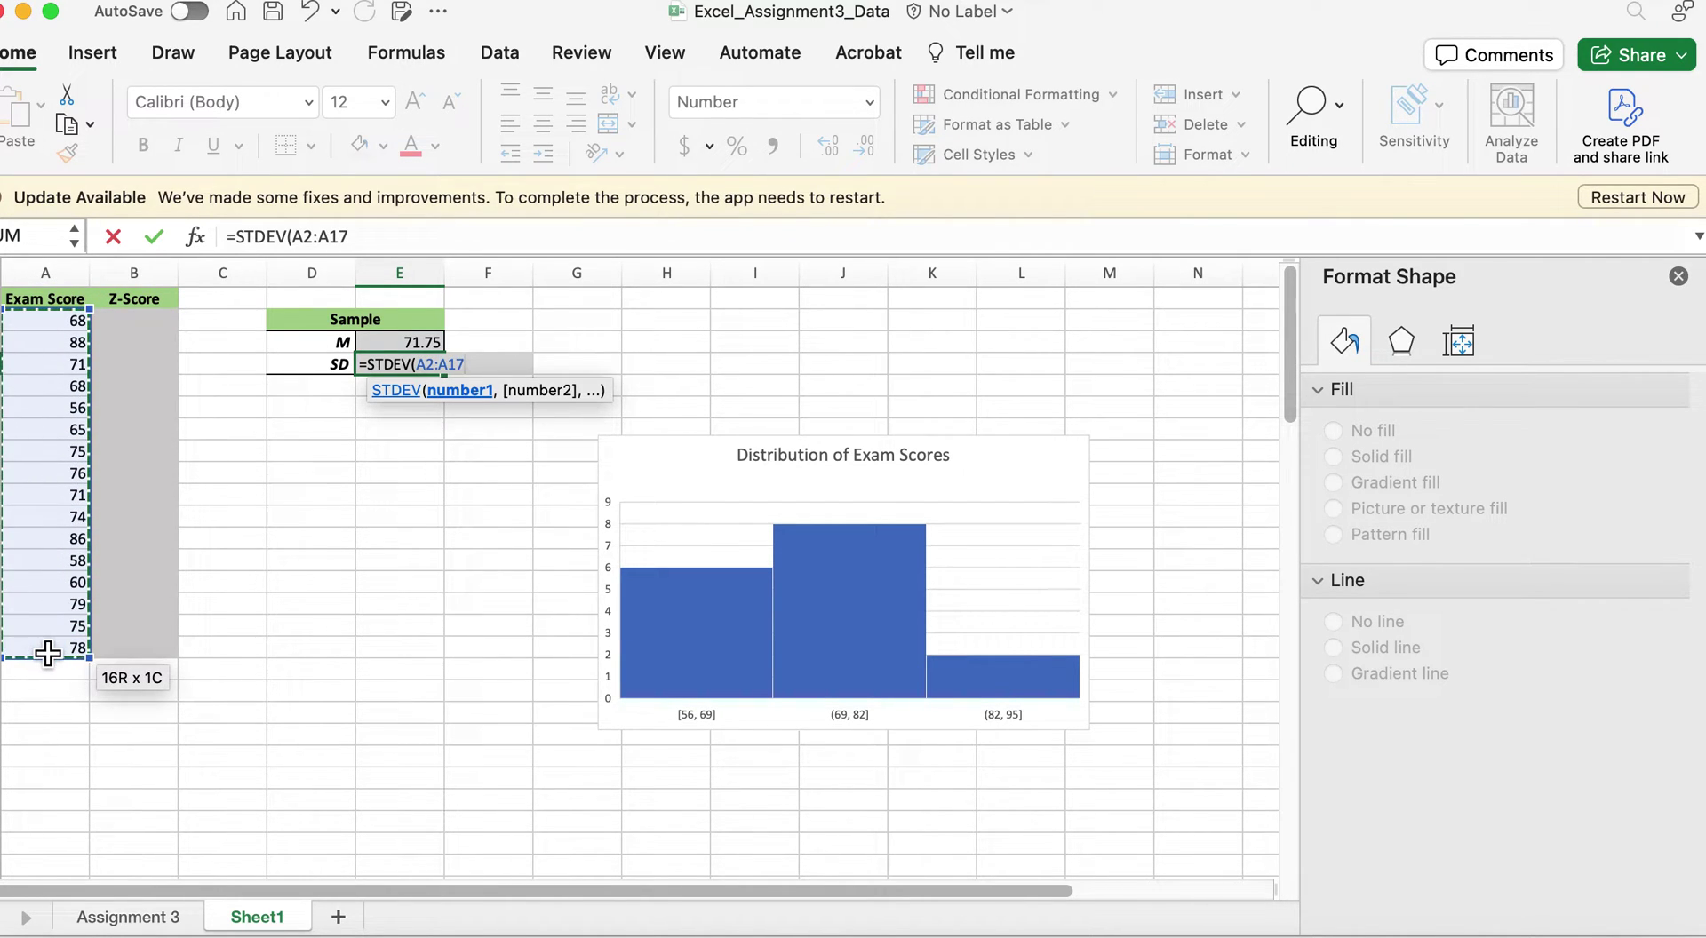
pyautogui.click(417, 232)
pyautogui.write(')')
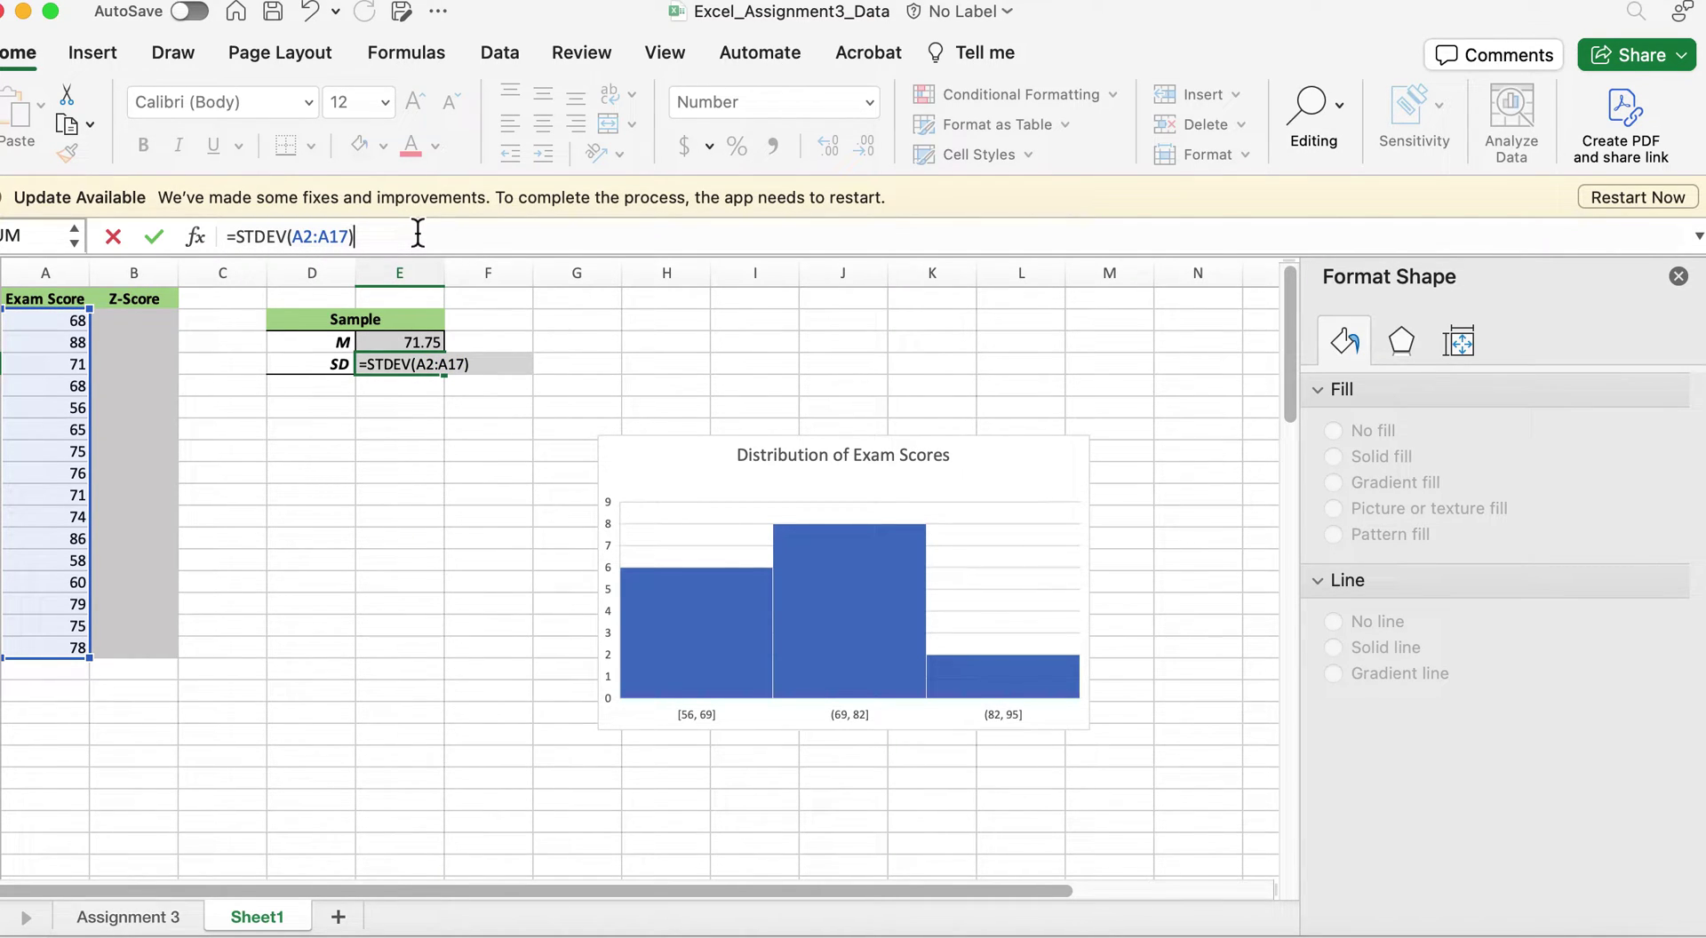
pyautogui.press('Return')
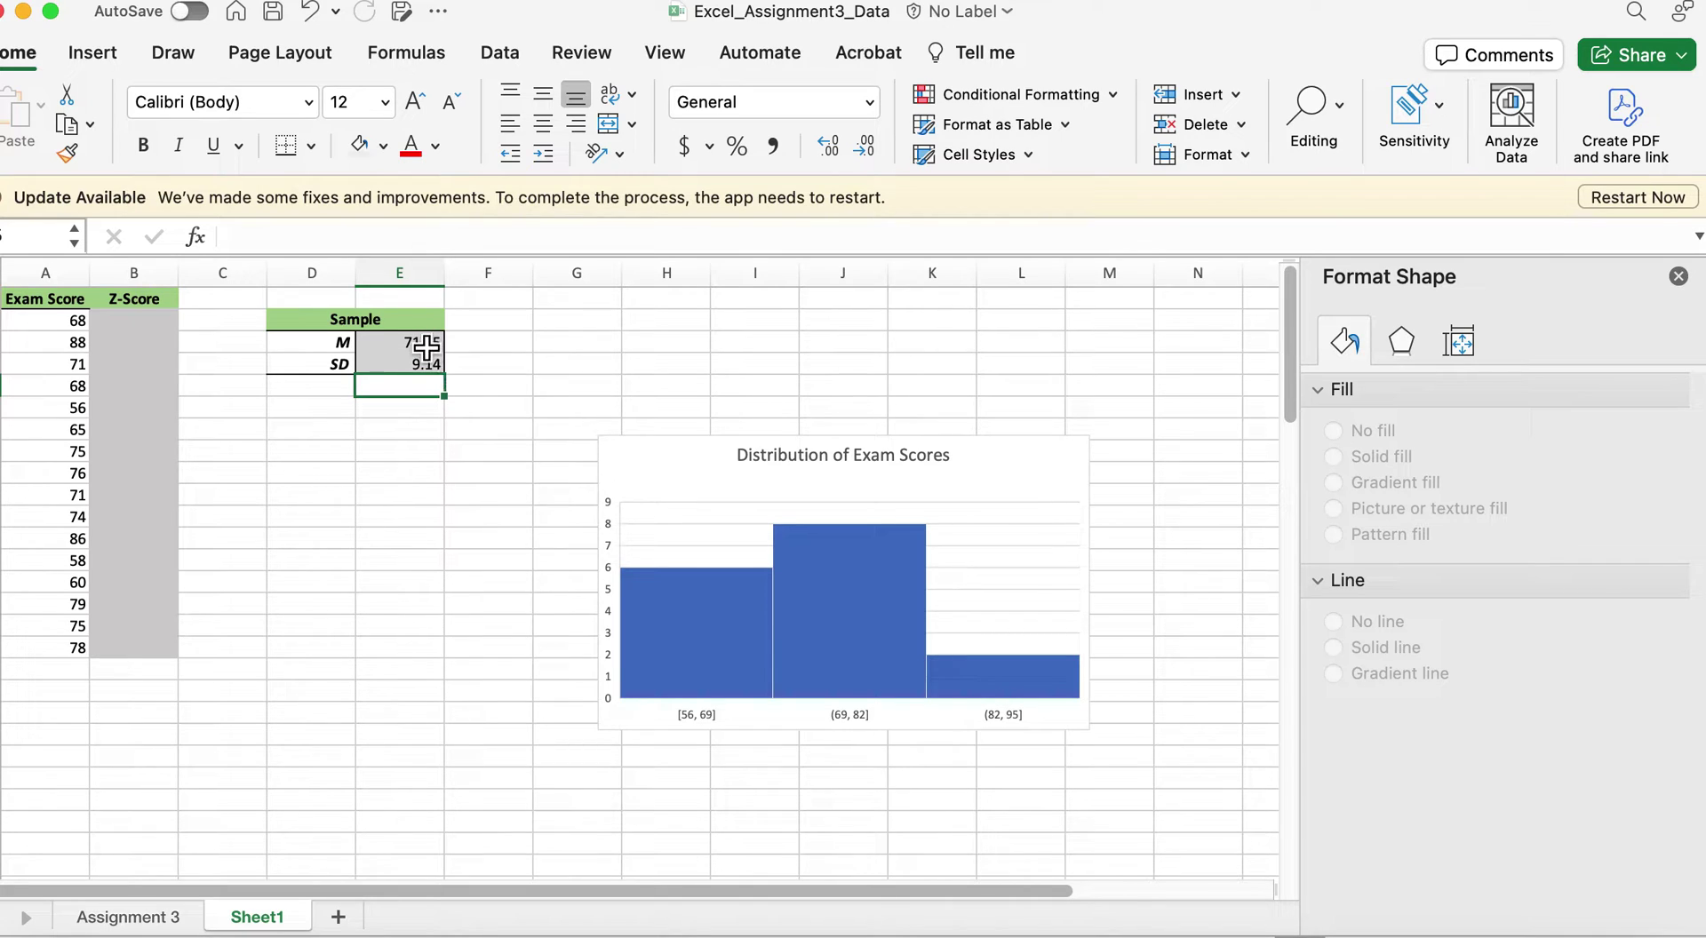
pyautogui.moveTo(426, 347); pyautogui.dragTo(426, 364)
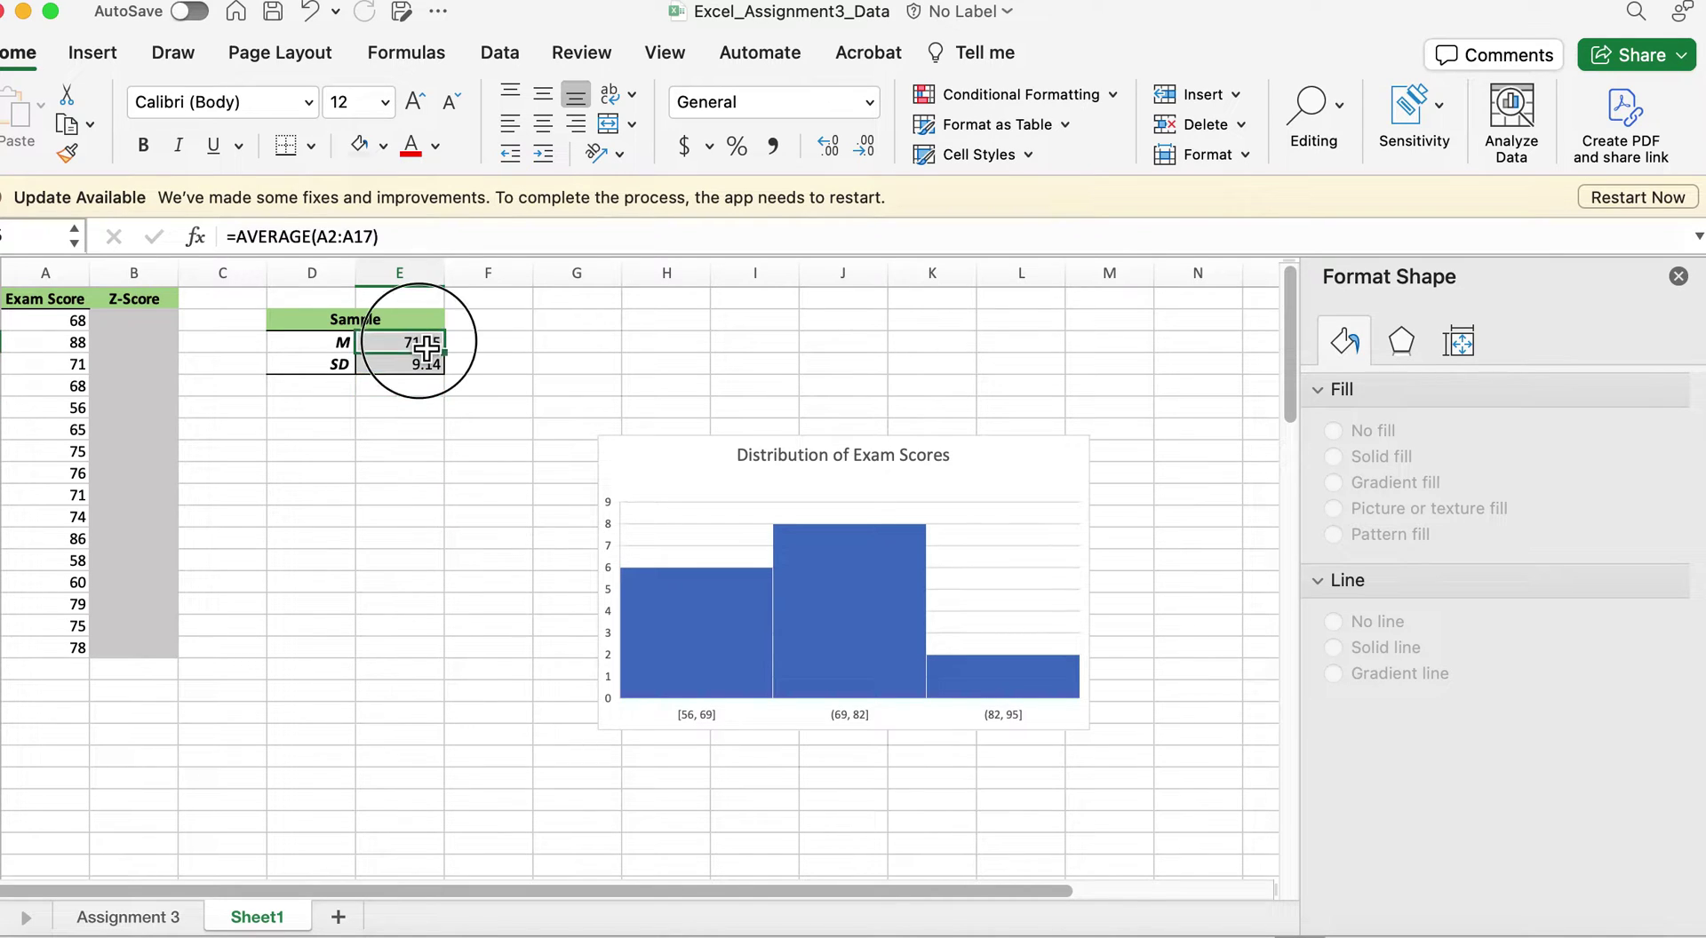
pyautogui.click(824, 147)
pyautogui.click(824, 148)
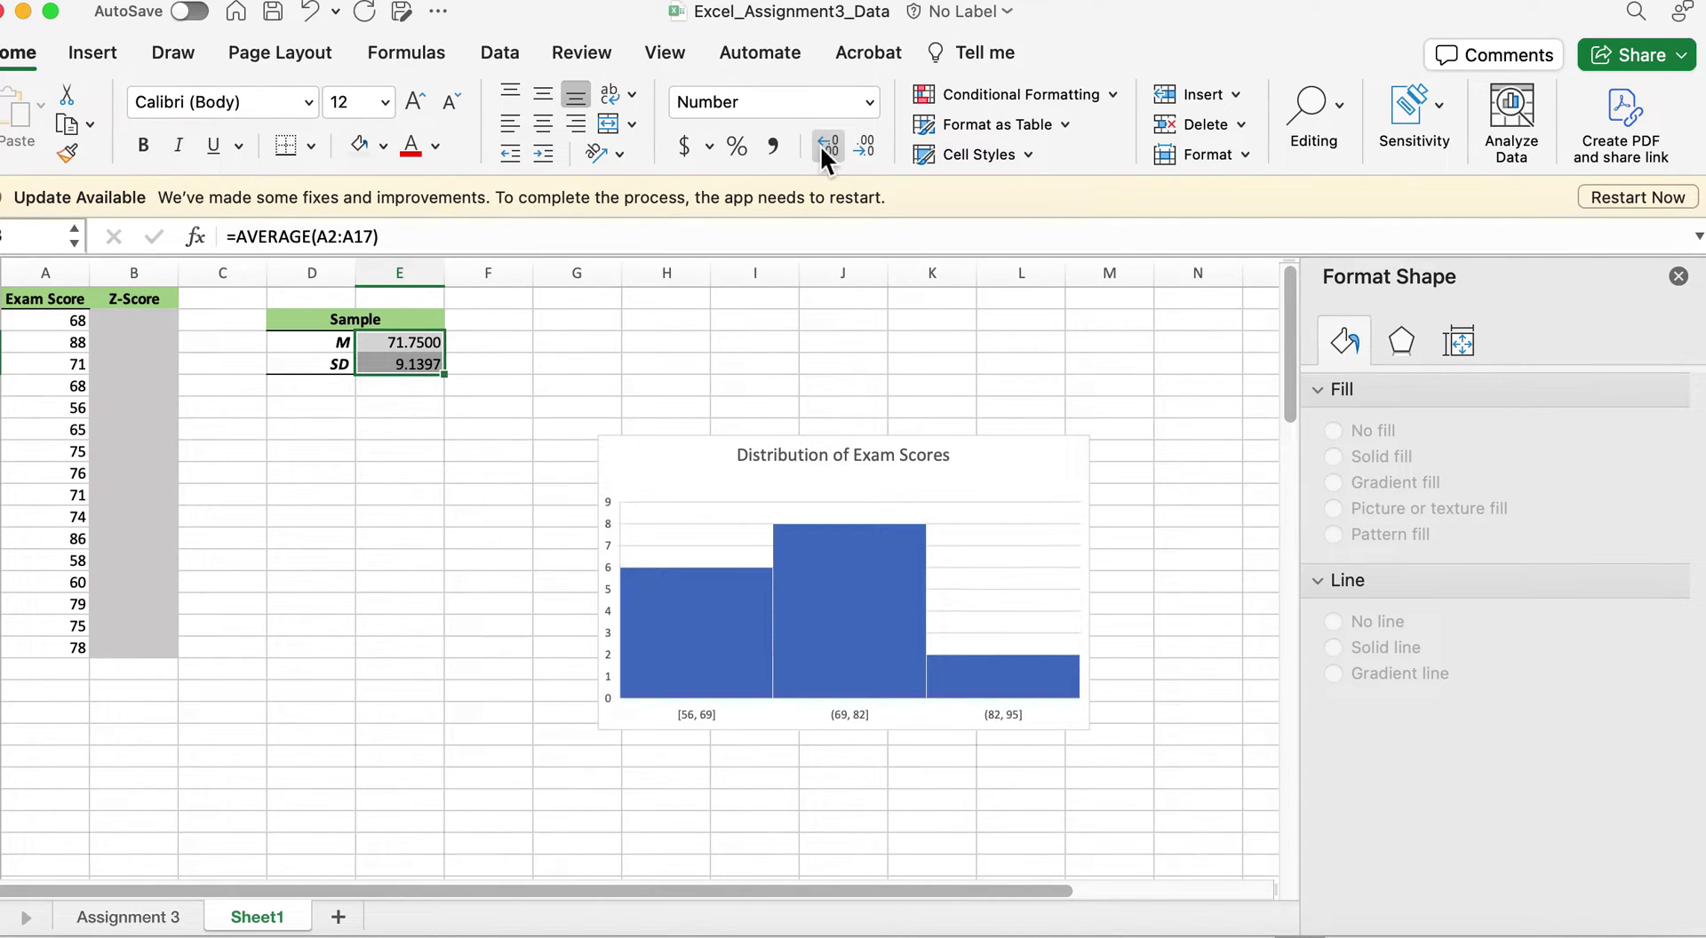
pyautogui.click(862, 146)
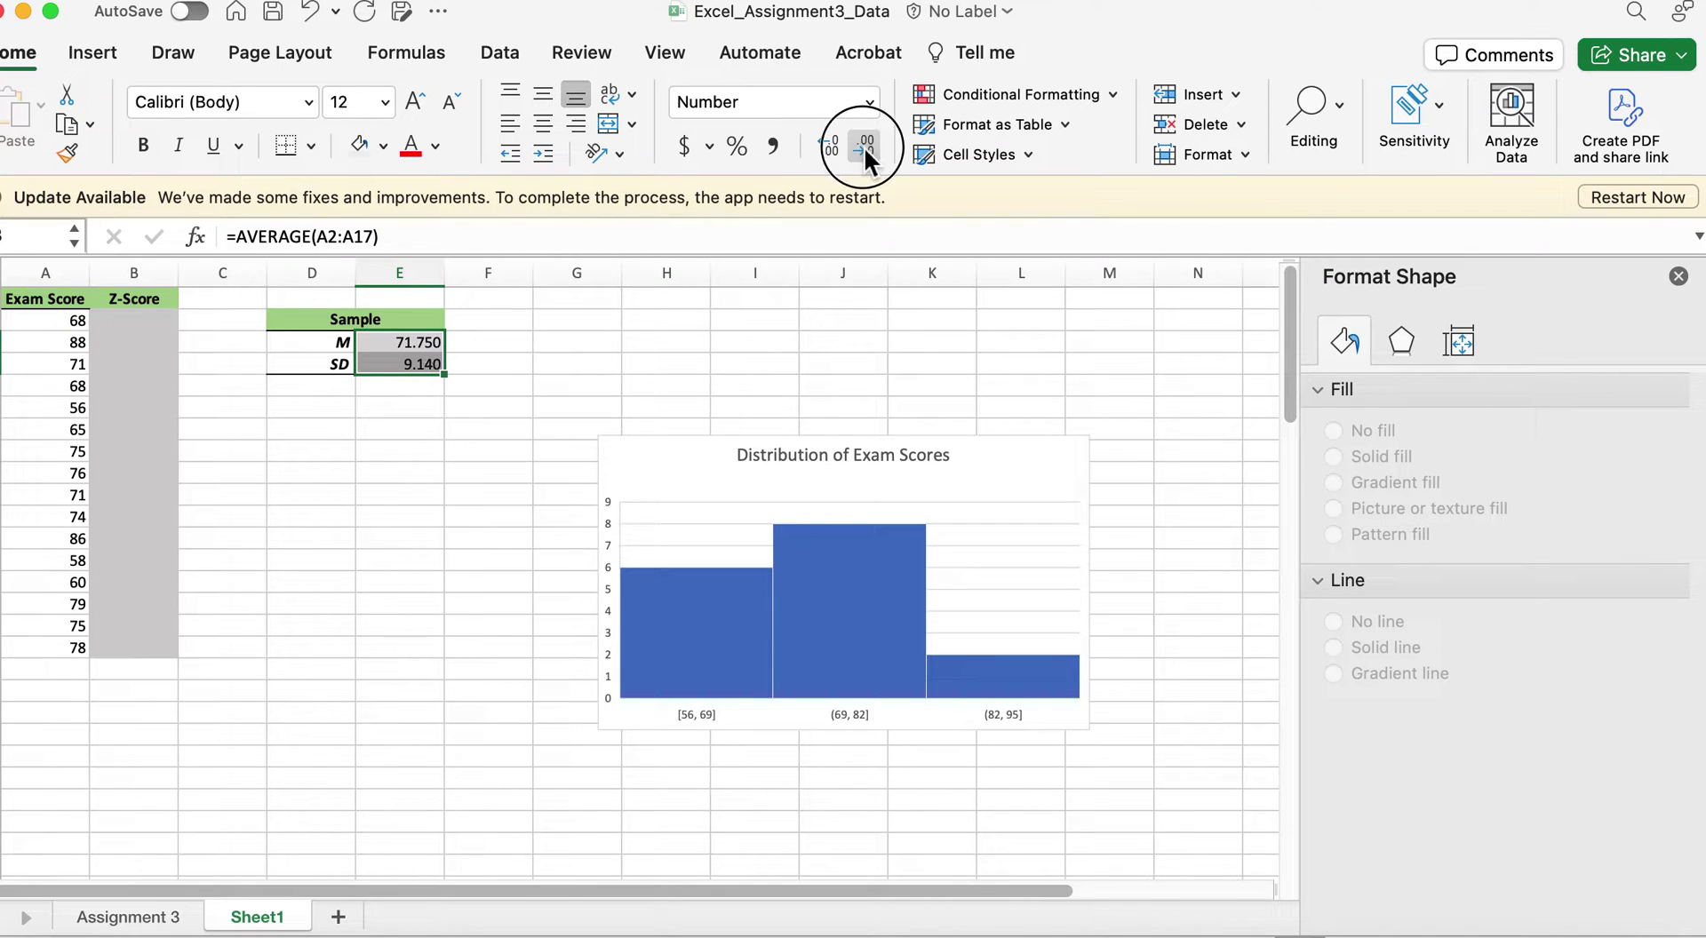
pyautogui.click(864, 146)
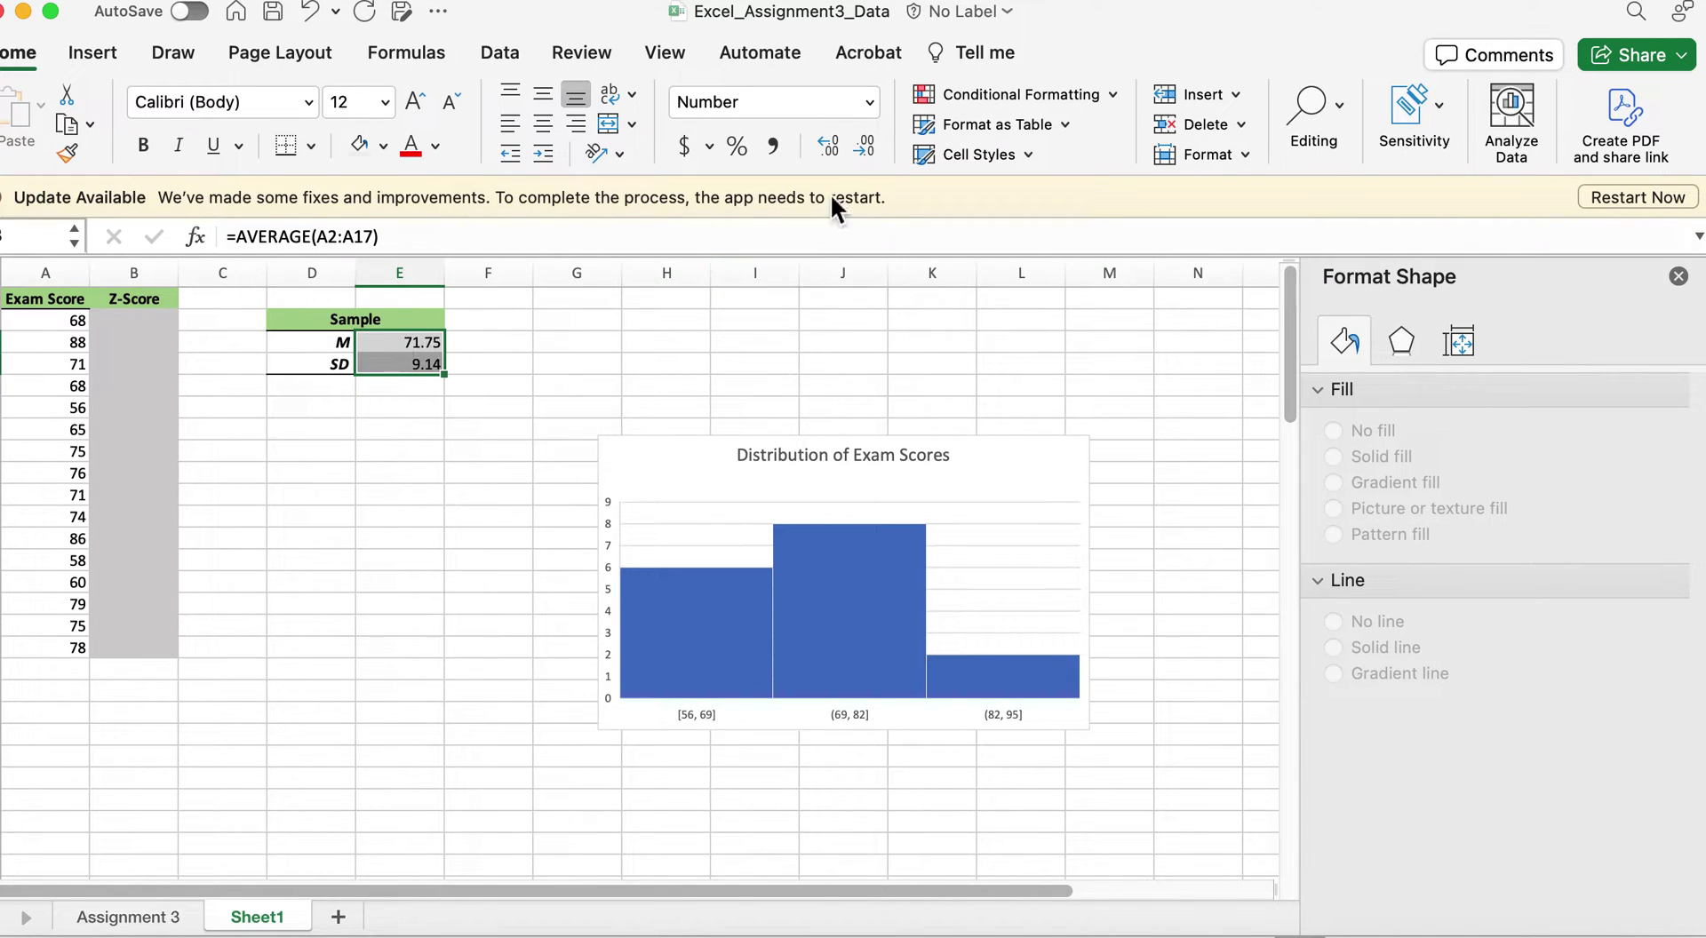
pyautogui.click(475, 416)
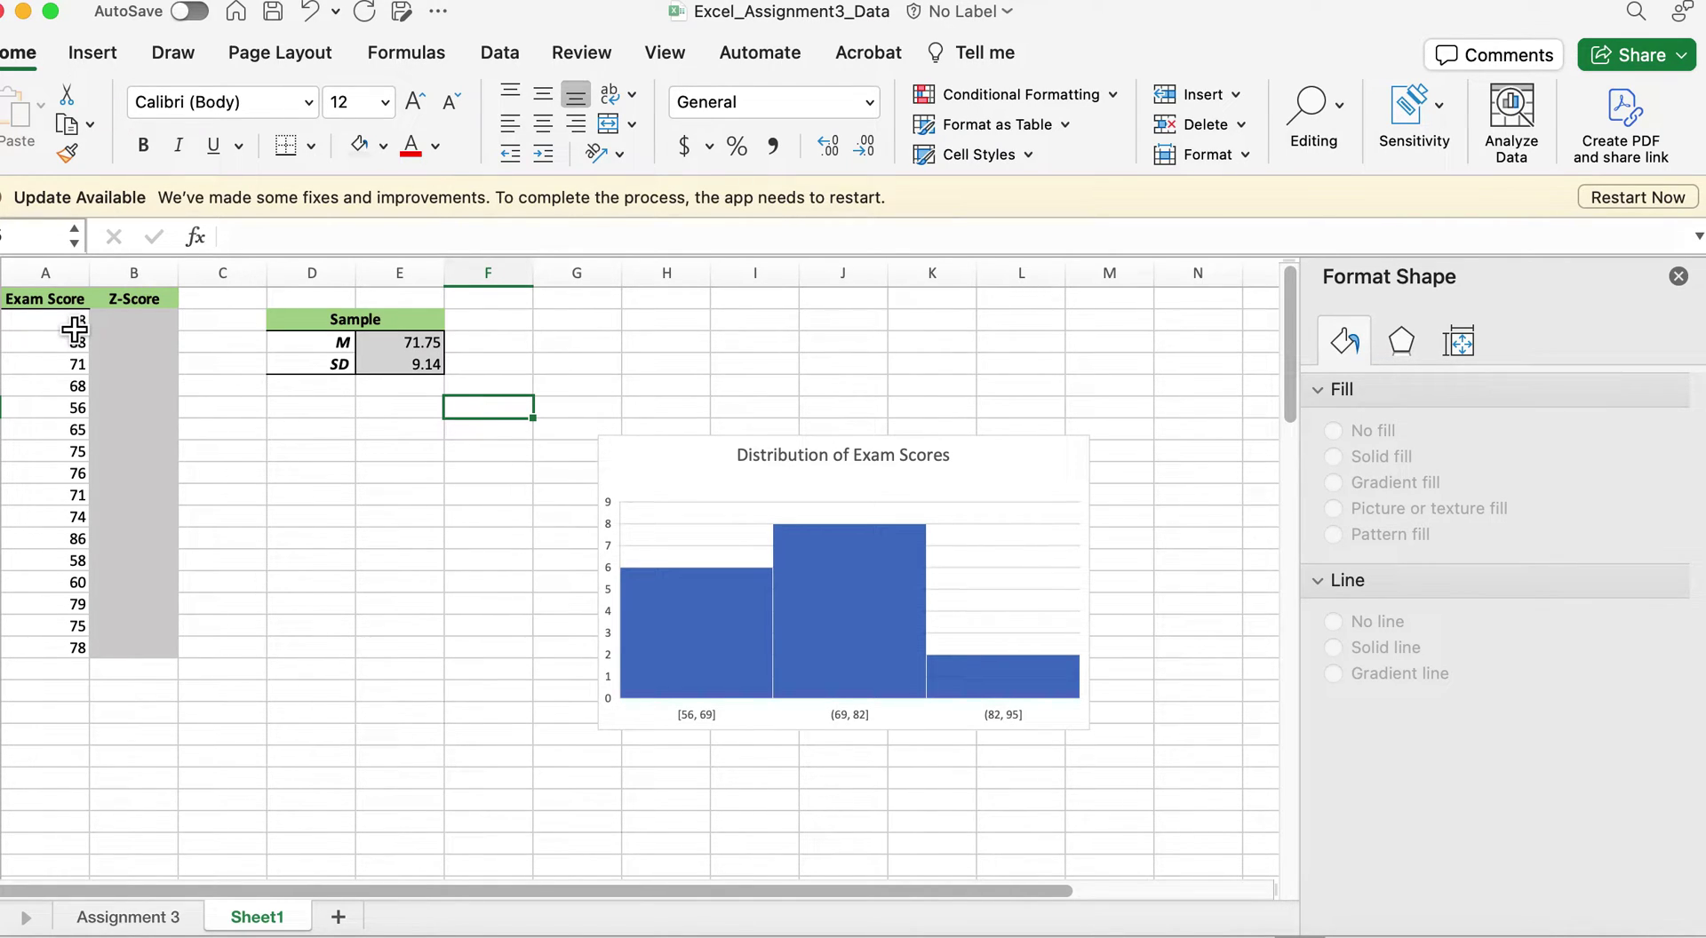
pyautogui.click(145, 323)
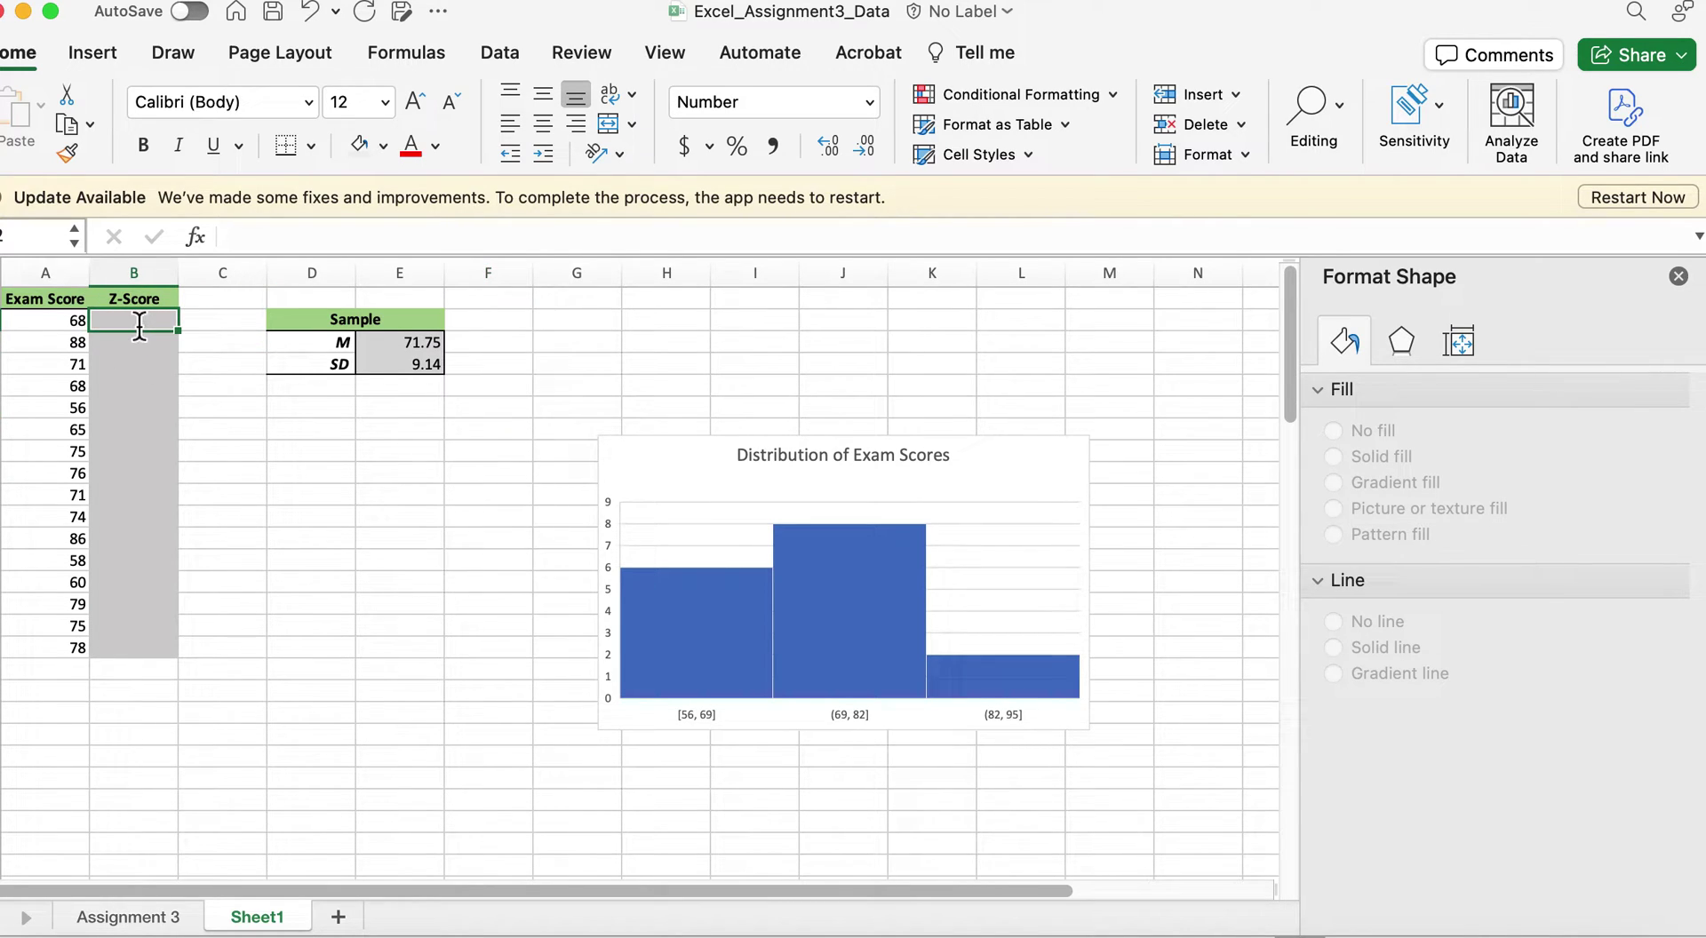
# Step: Build STANDARDIZE in B2 with arguments A2, mean E3 and SD E4
pyautogui.write('=')
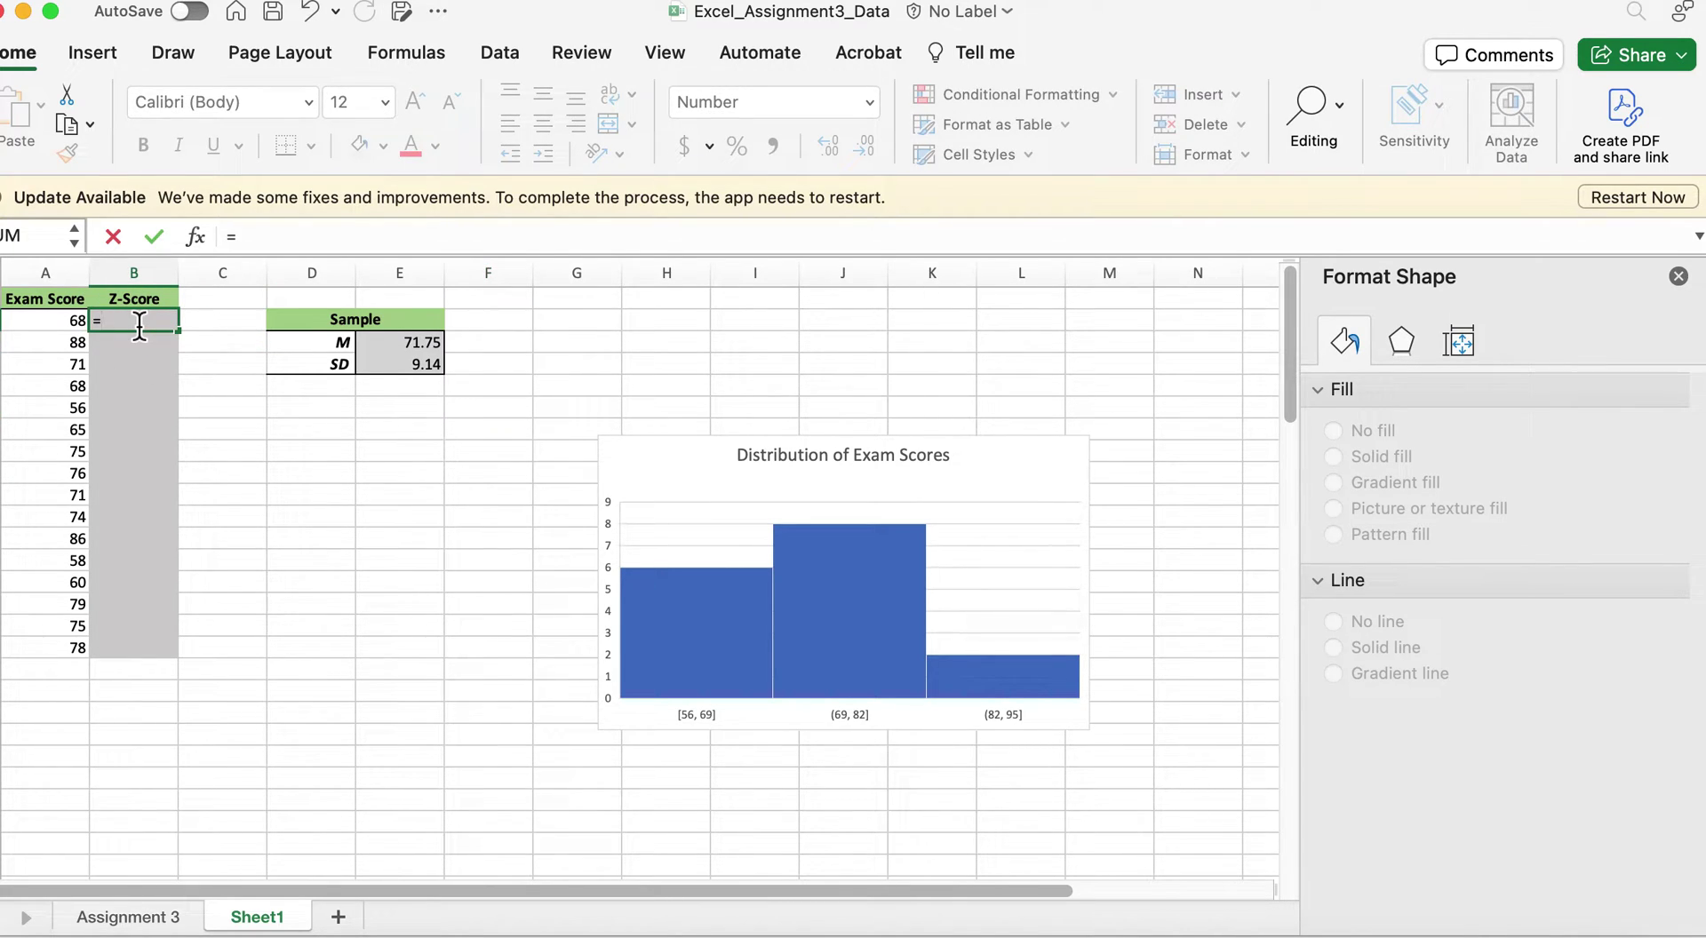
pyautogui.write('ST')
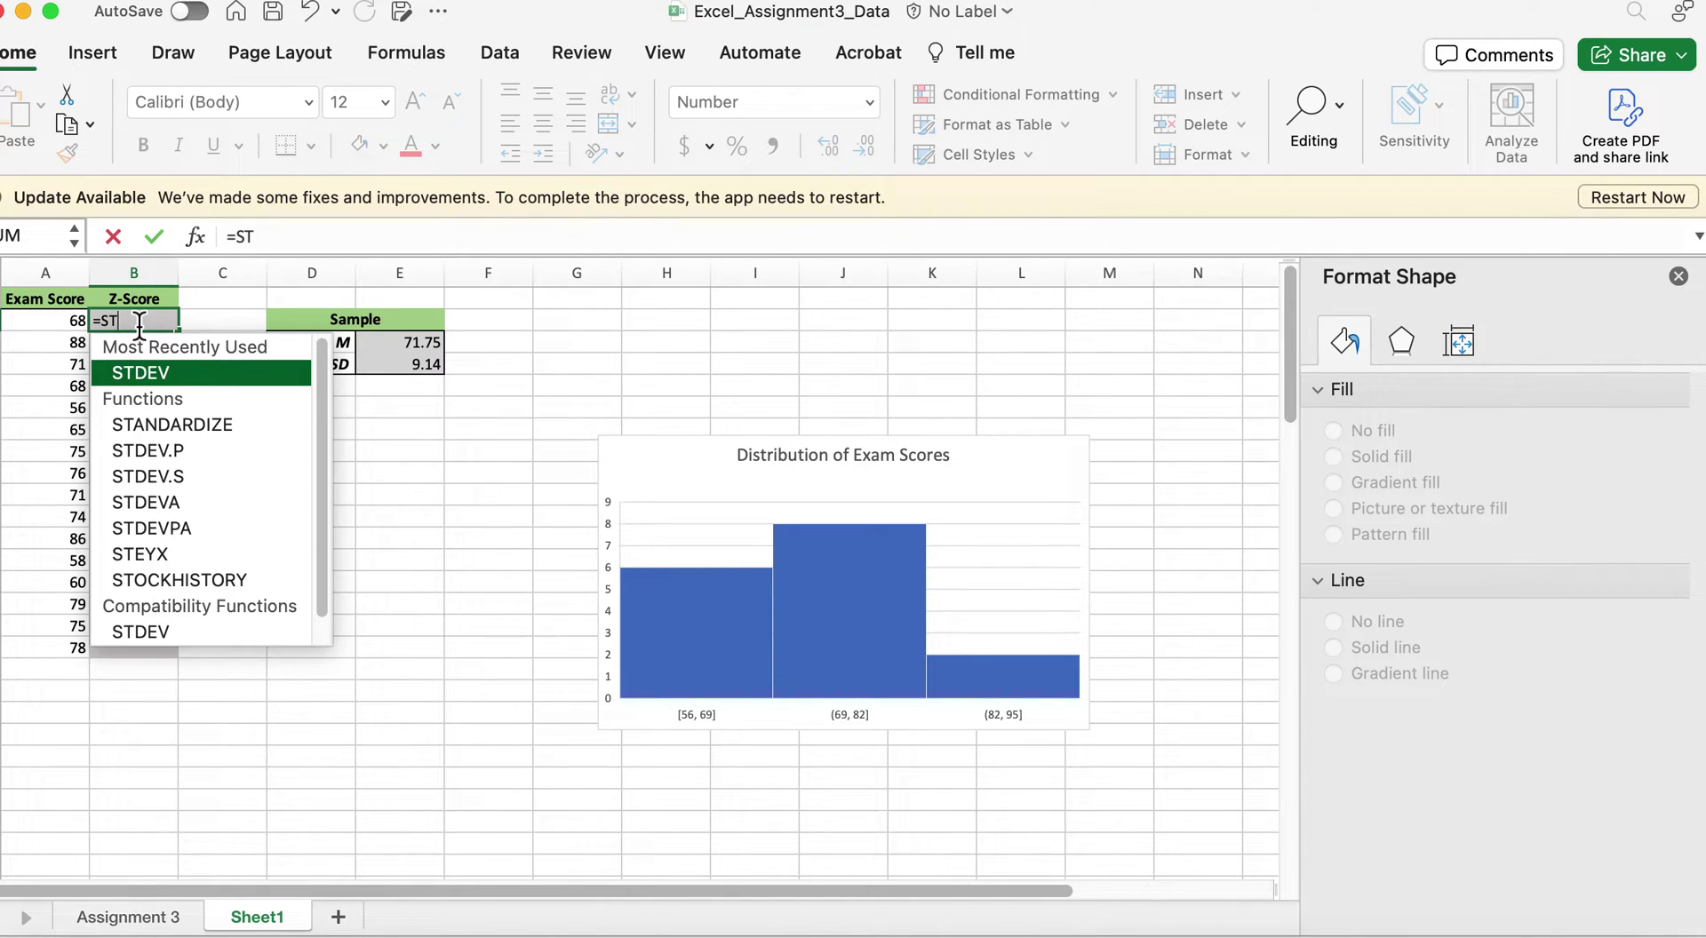
pyautogui.doubleClick(186, 424)
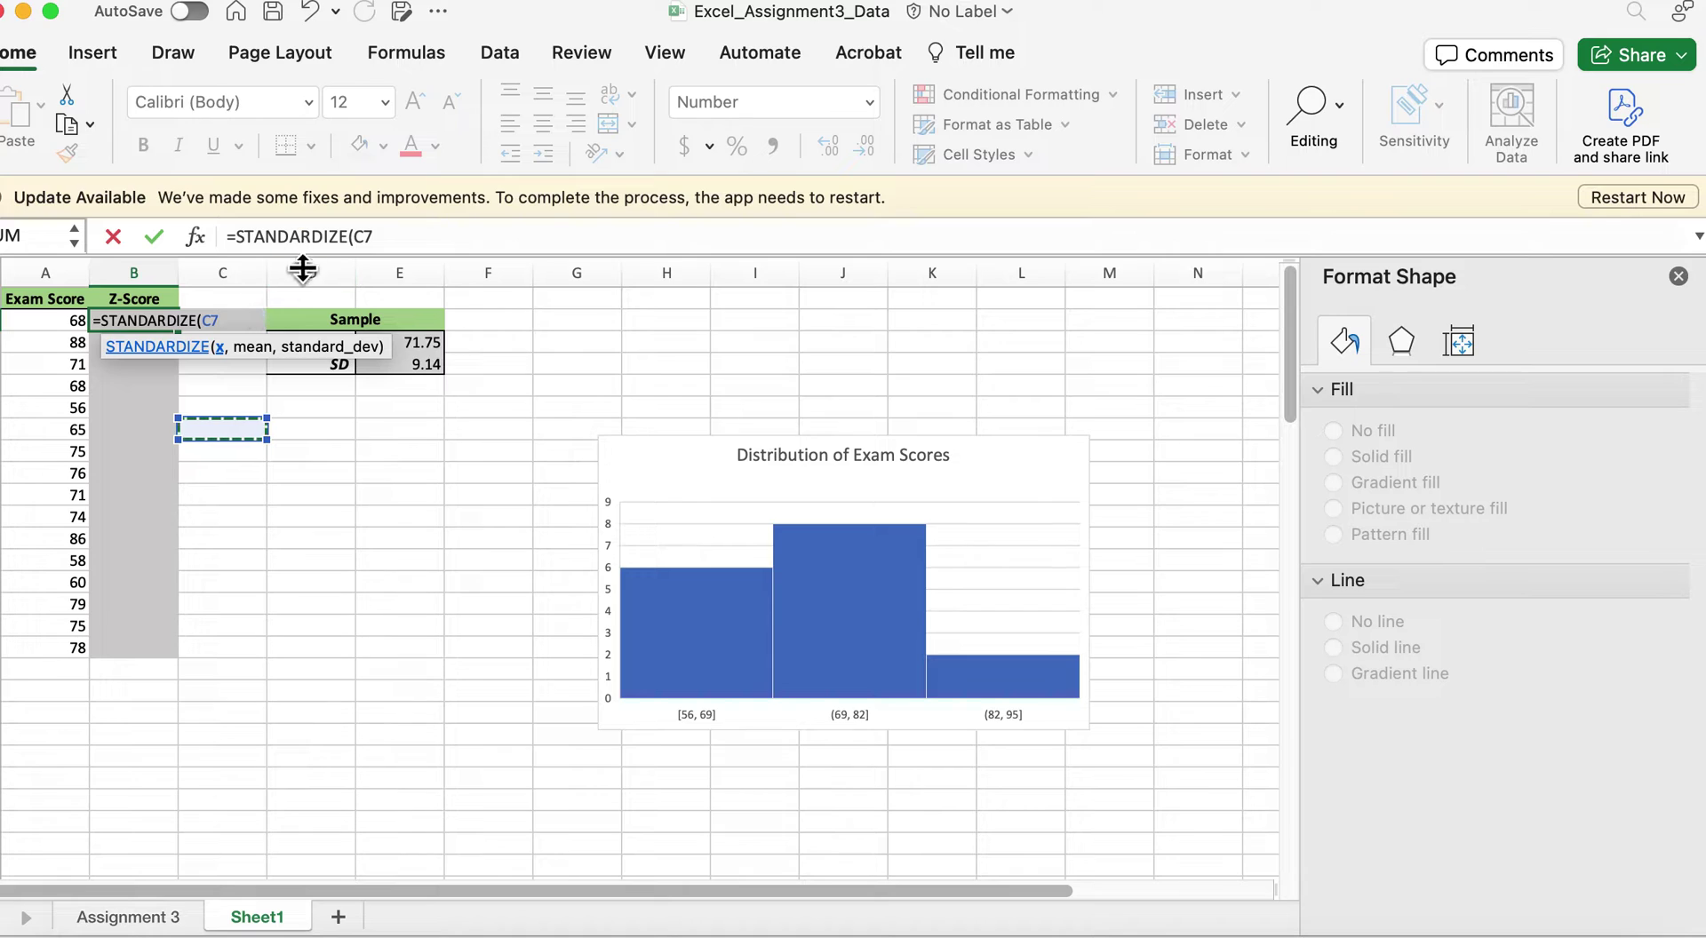
pyautogui.press('BackSpace')
pyautogui.press('BackSpace')
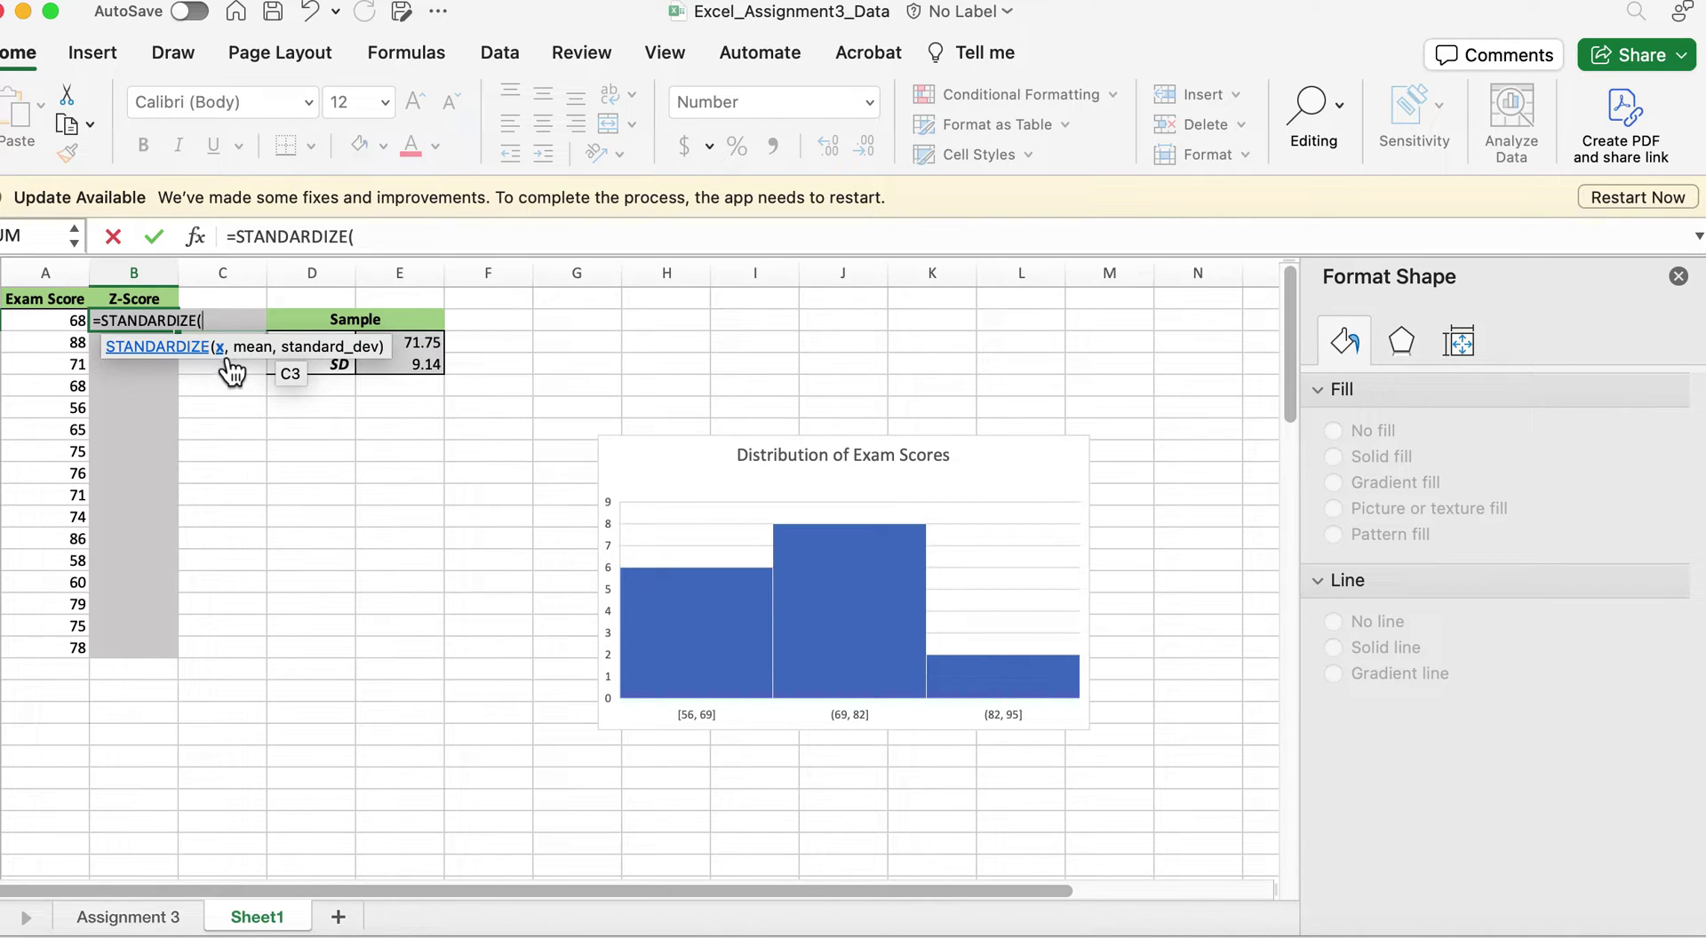
pyautogui.click(56, 331)
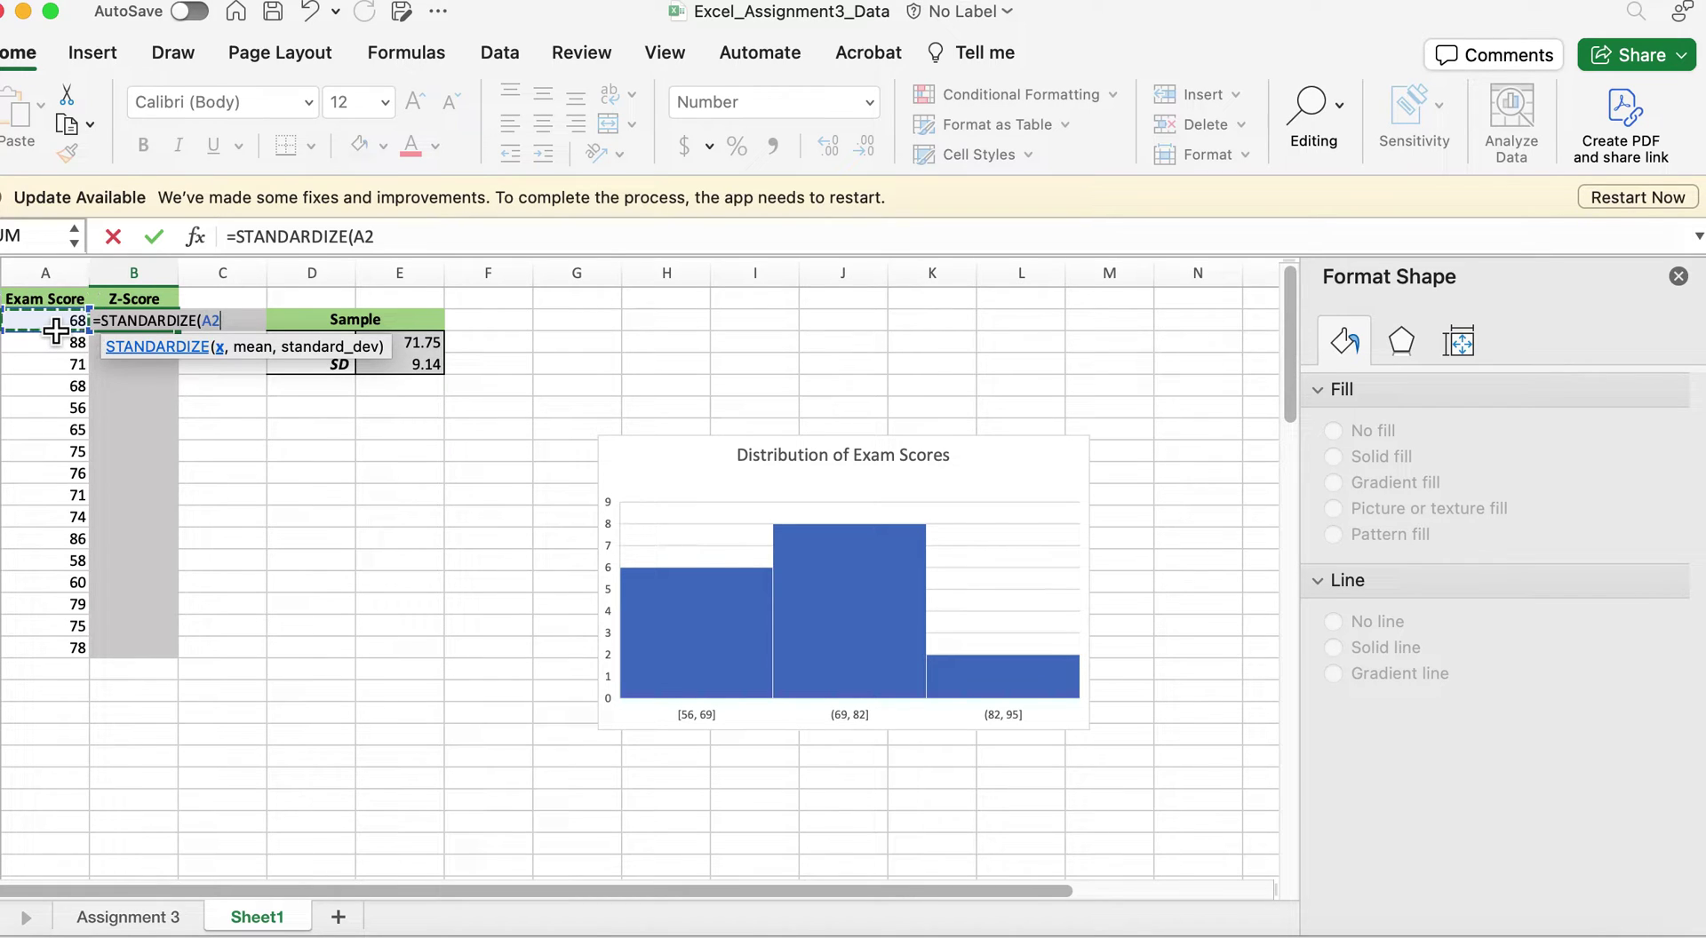
pyautogui.write(',')
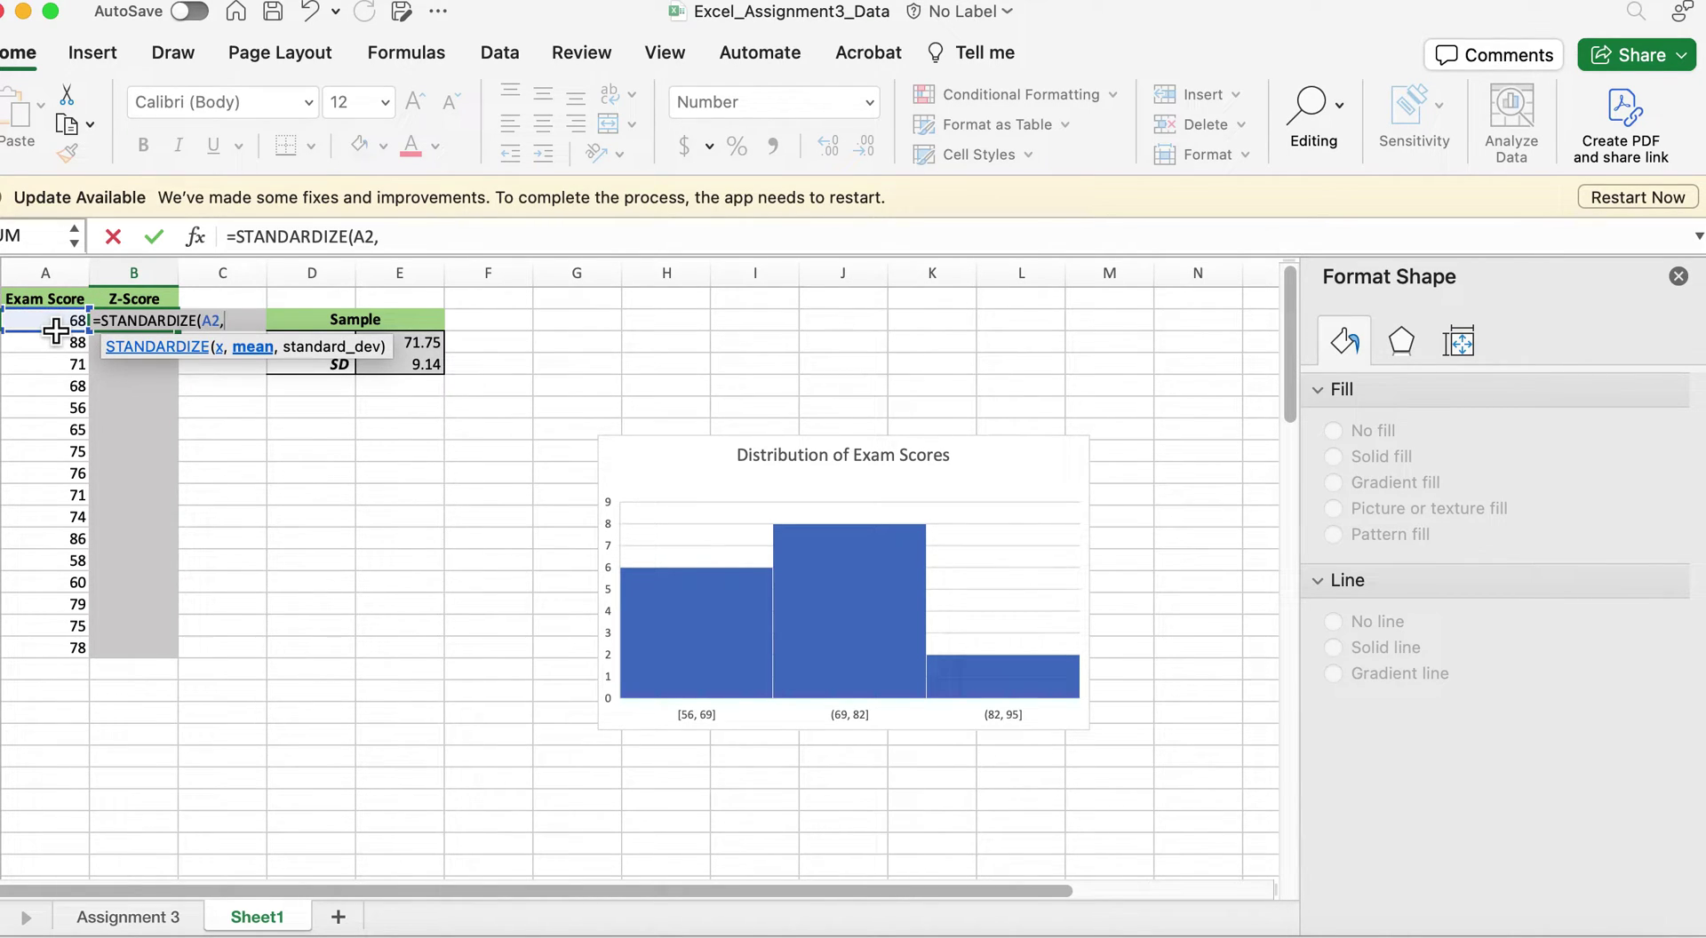
pyautogui.click(433, 347)
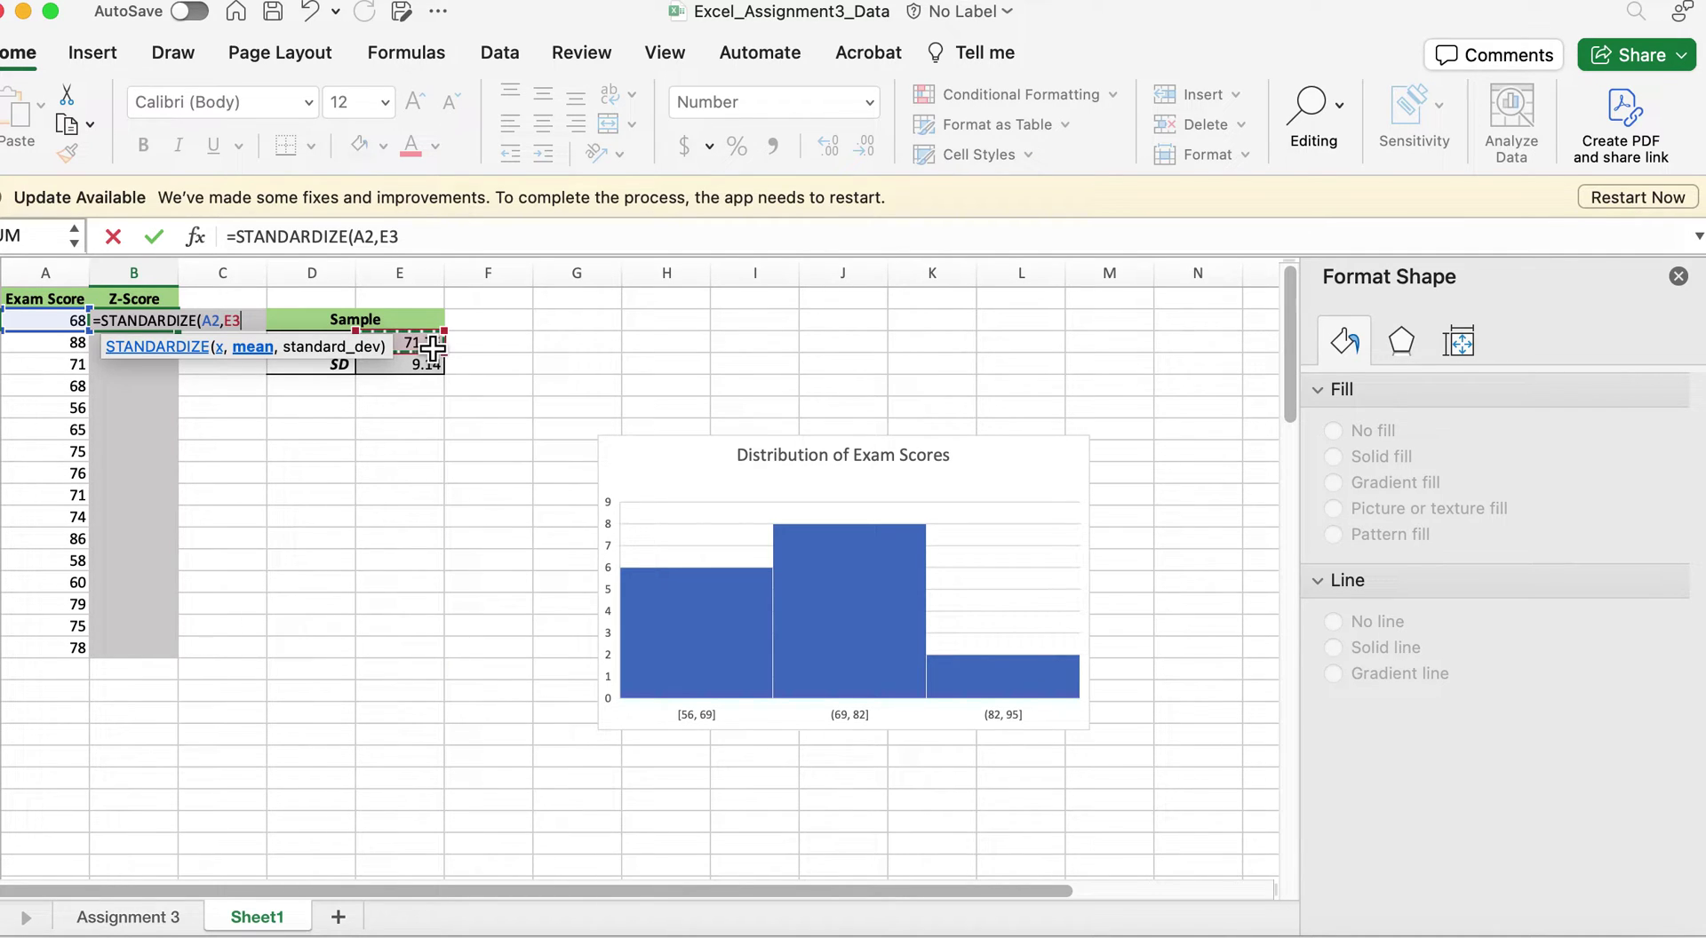
pyautogui.write(',')
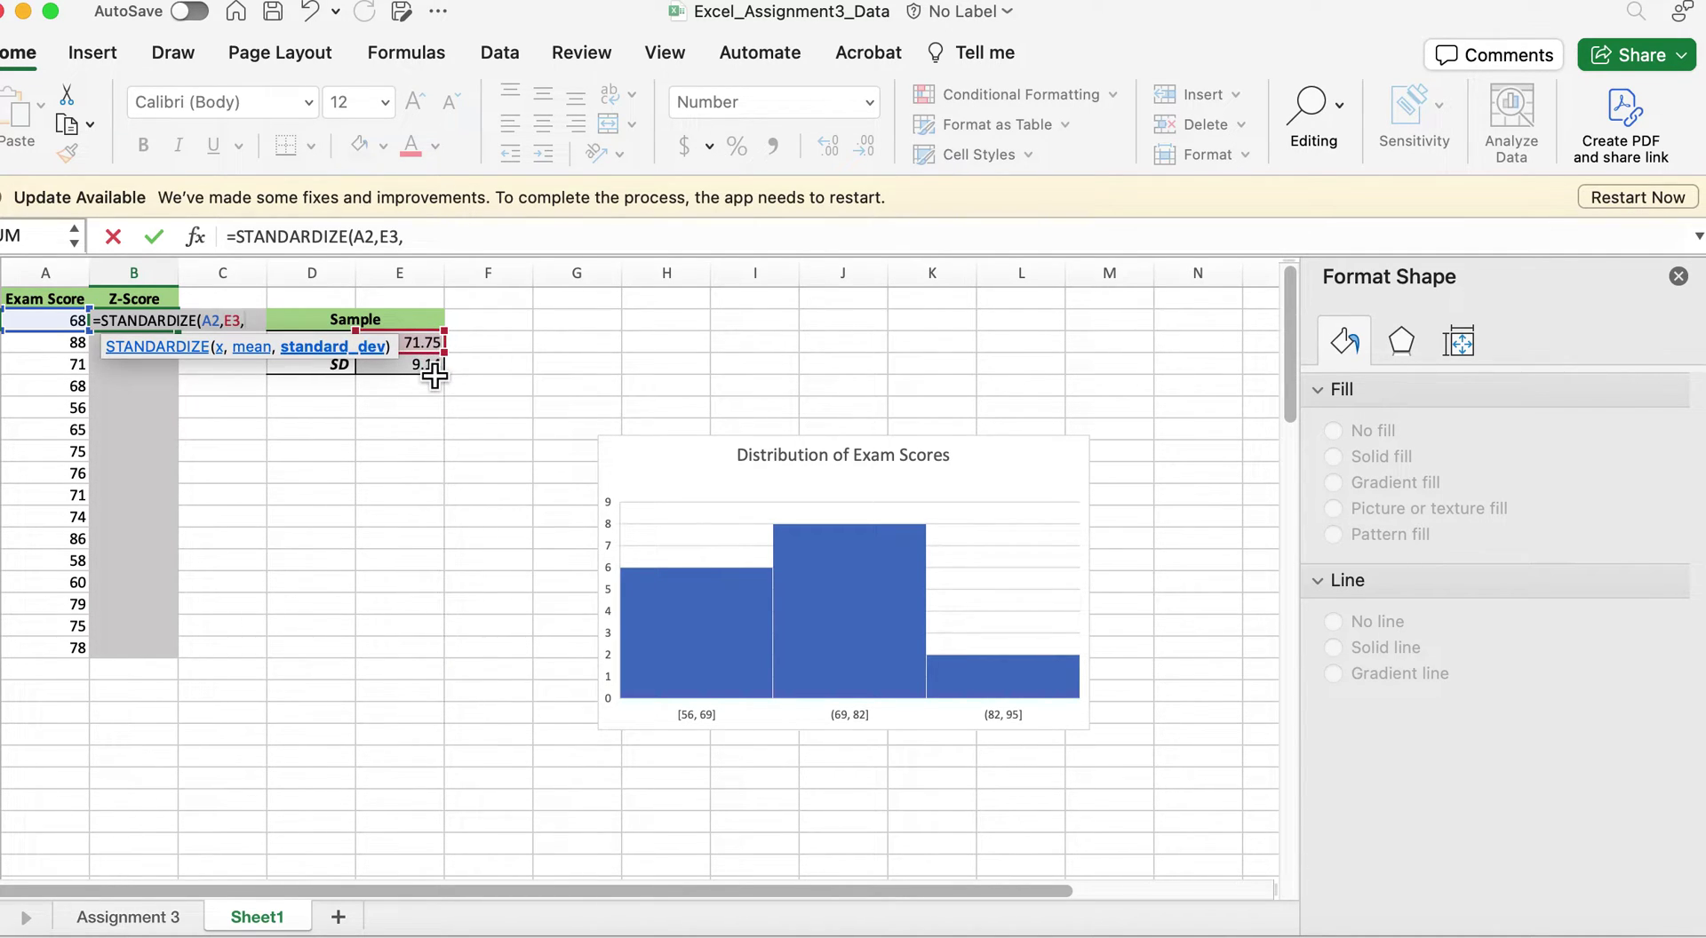
pyautogui.click(434, 375)
# Step: Close the formula and begin making the E3 mean reference absolute
pyautogui.click(450, 236)
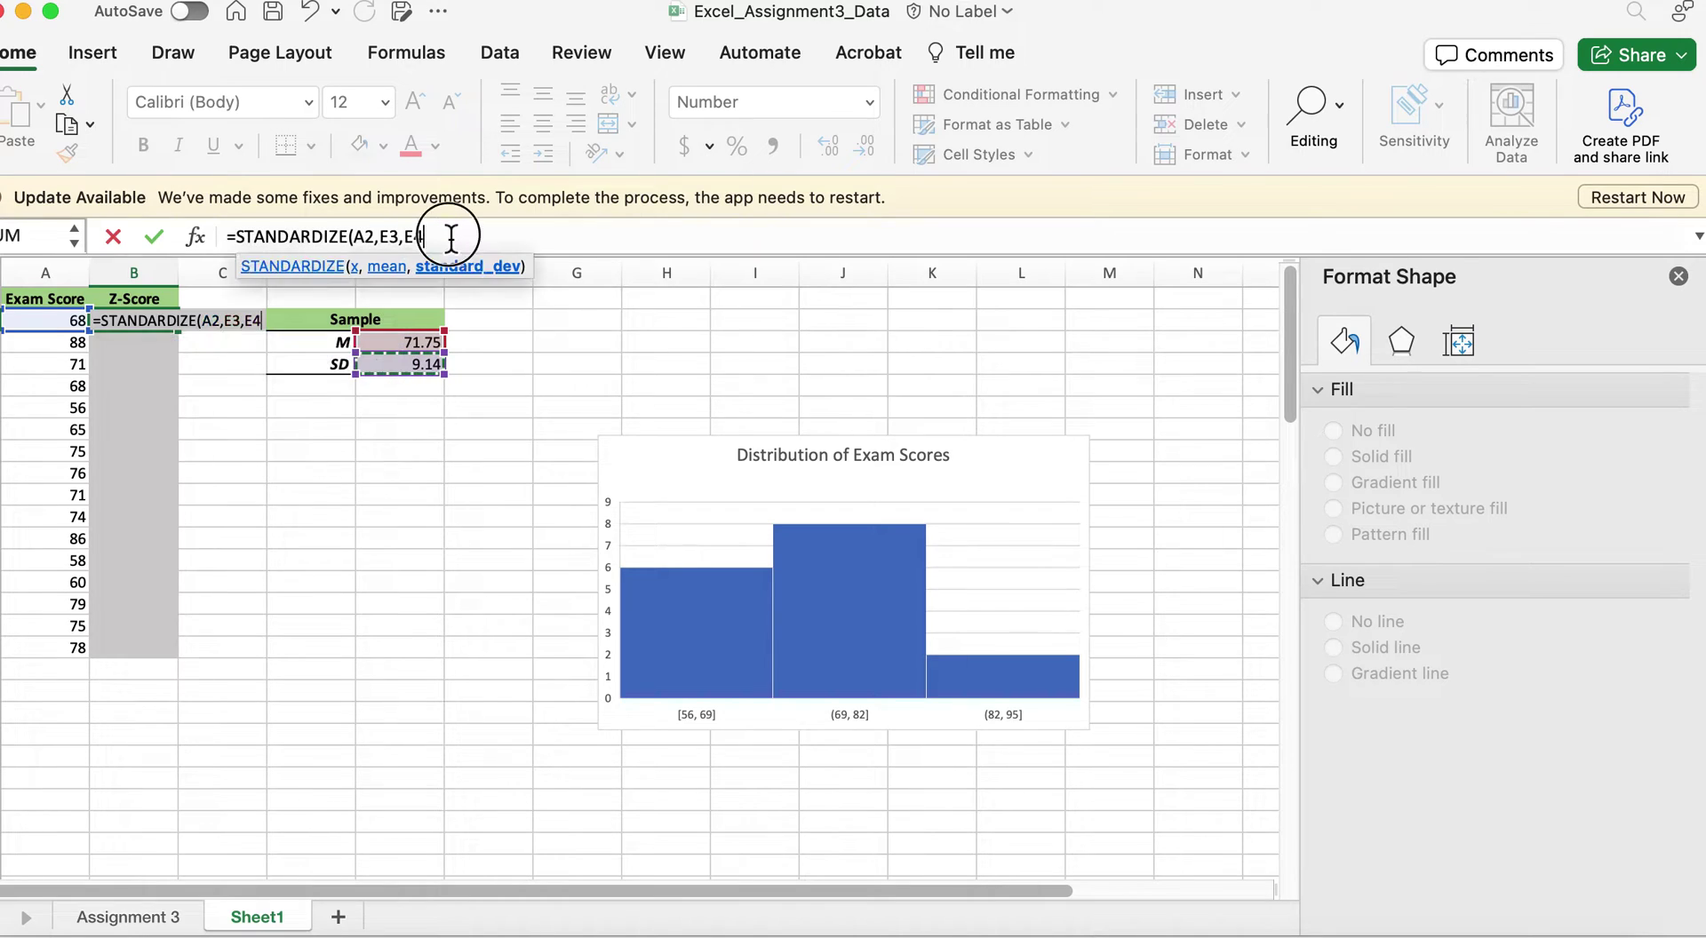
pyautogui.write(')')
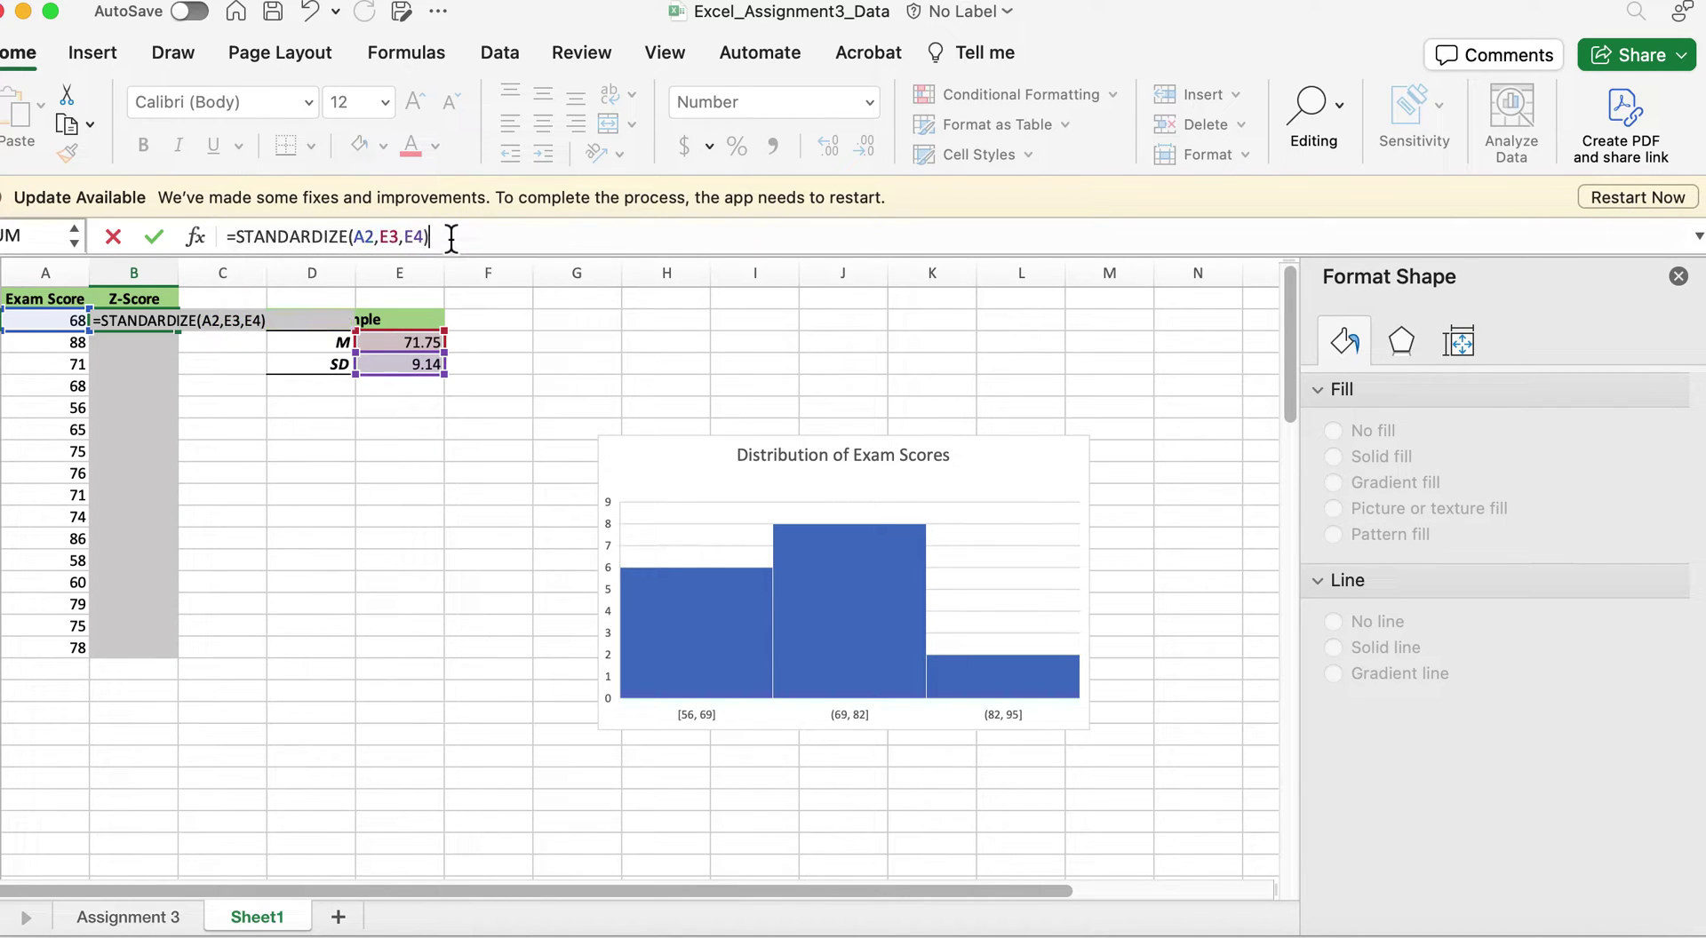
pyautogui.click(379, 236)
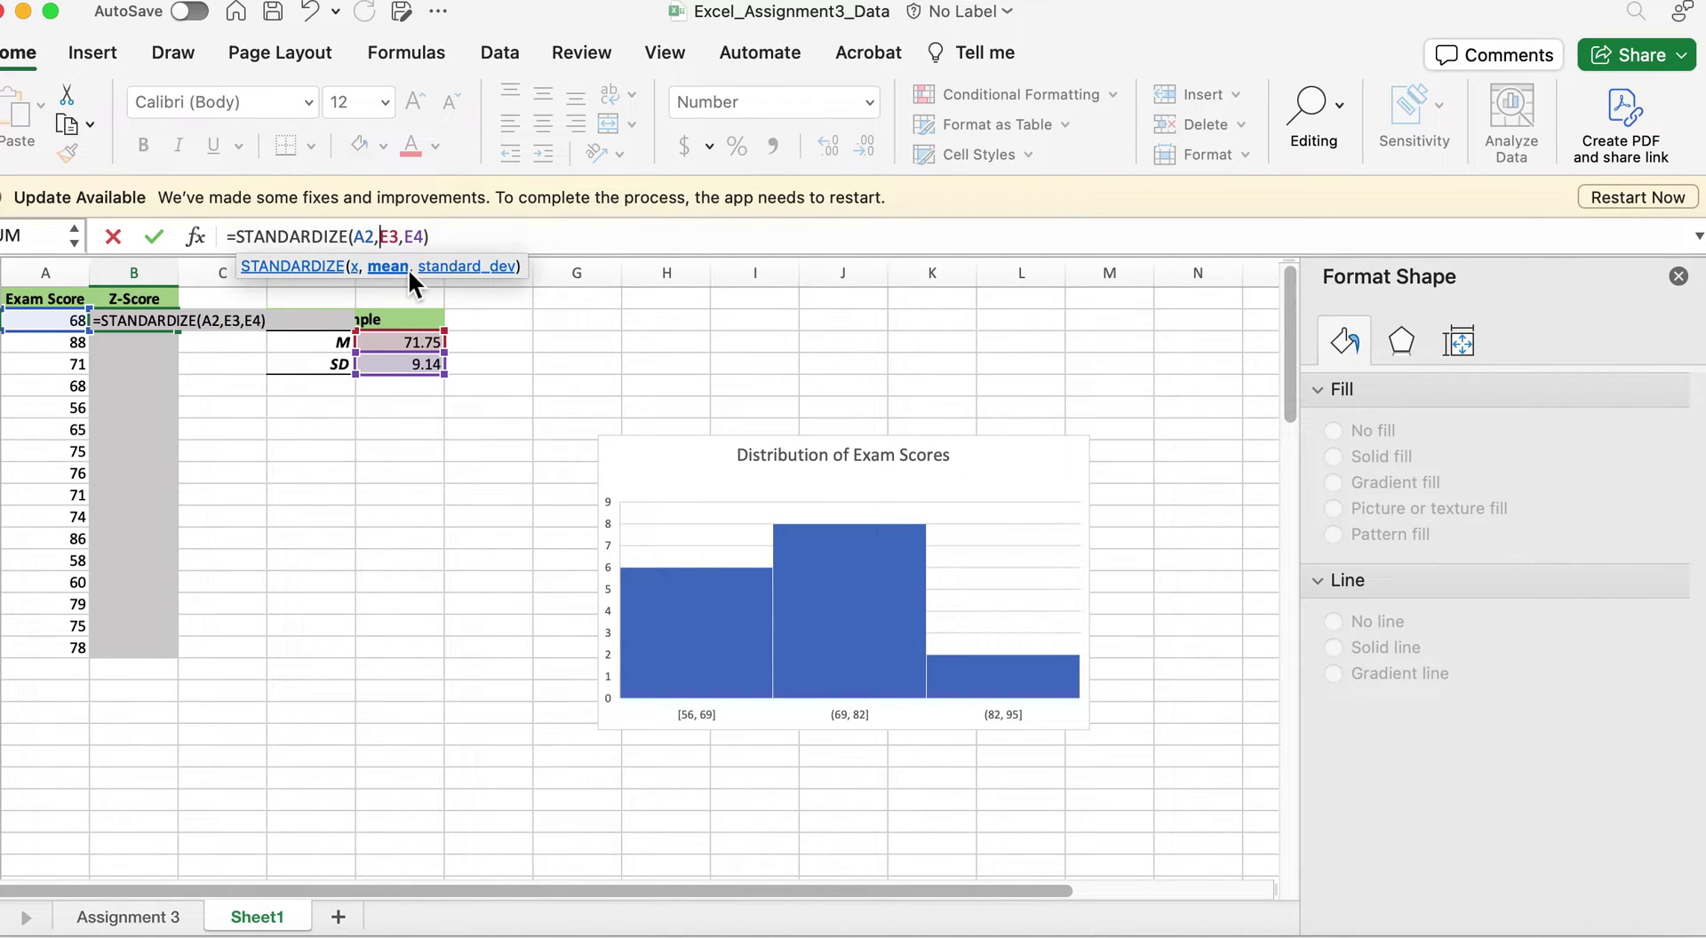
pyautogui.write('$')
pyautogui.click(402, 236)
# Step: Add the remaining $ signs so the formula reads =STANDARDIZE(A2,$E$3,$E$4)
pyautogui.write('$')
pyautogui.click(439, 237)
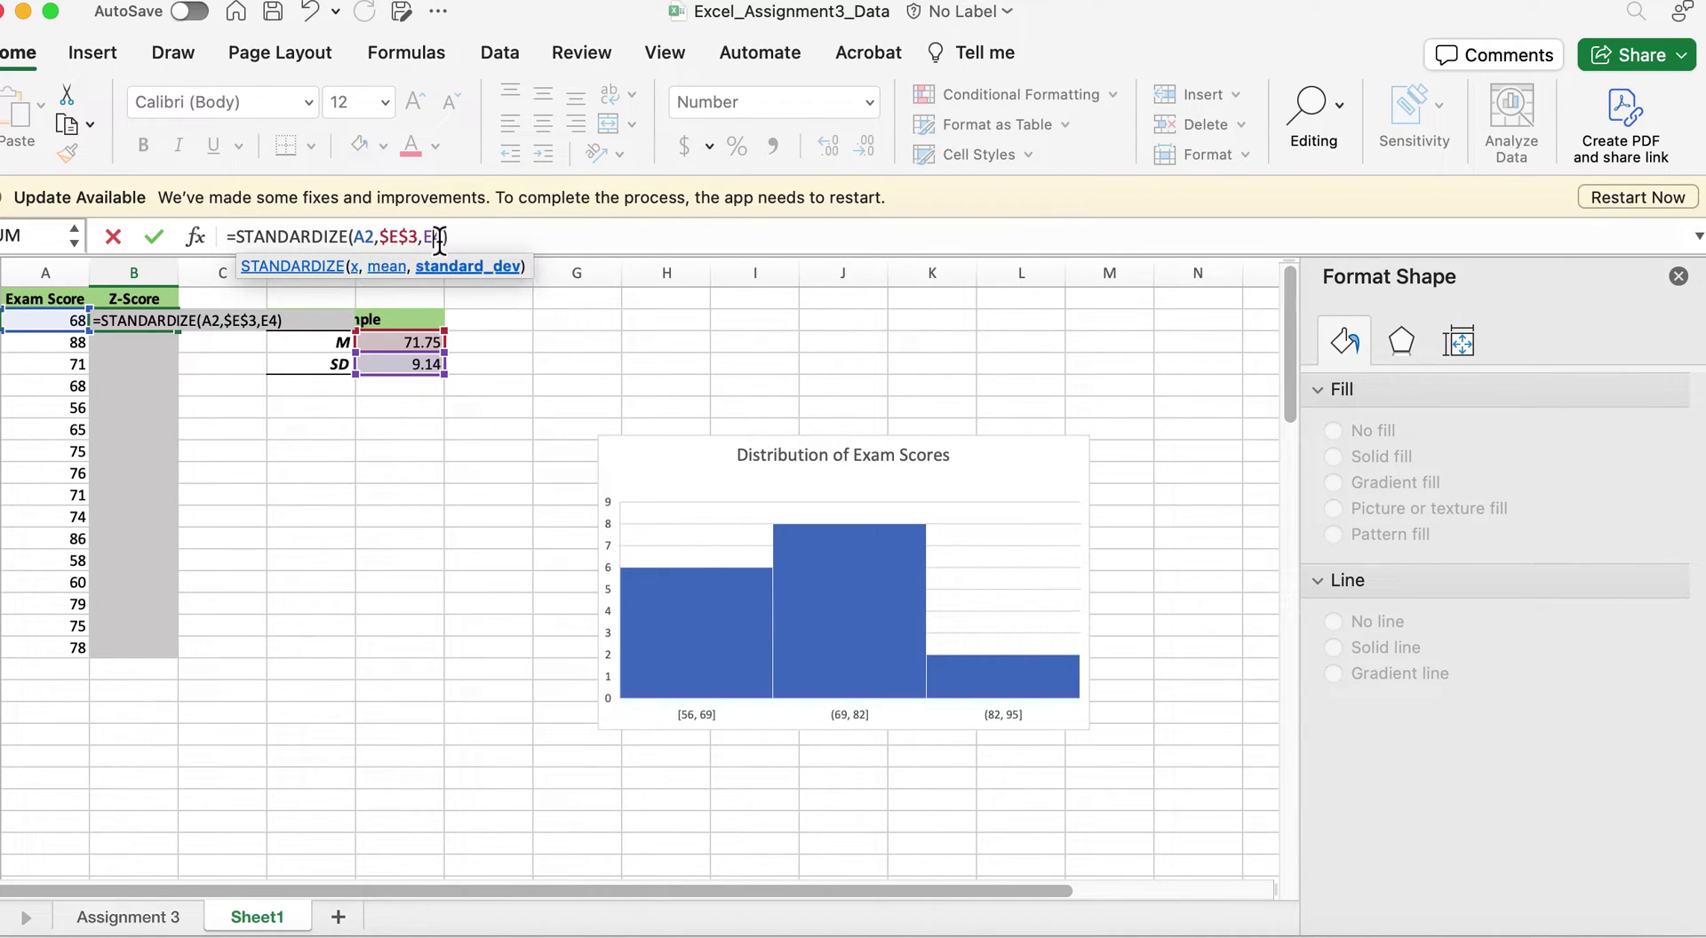
pyautogui.click(428, 239)
pyautogui.write('$E$')
pyautogui.click(498, 241)
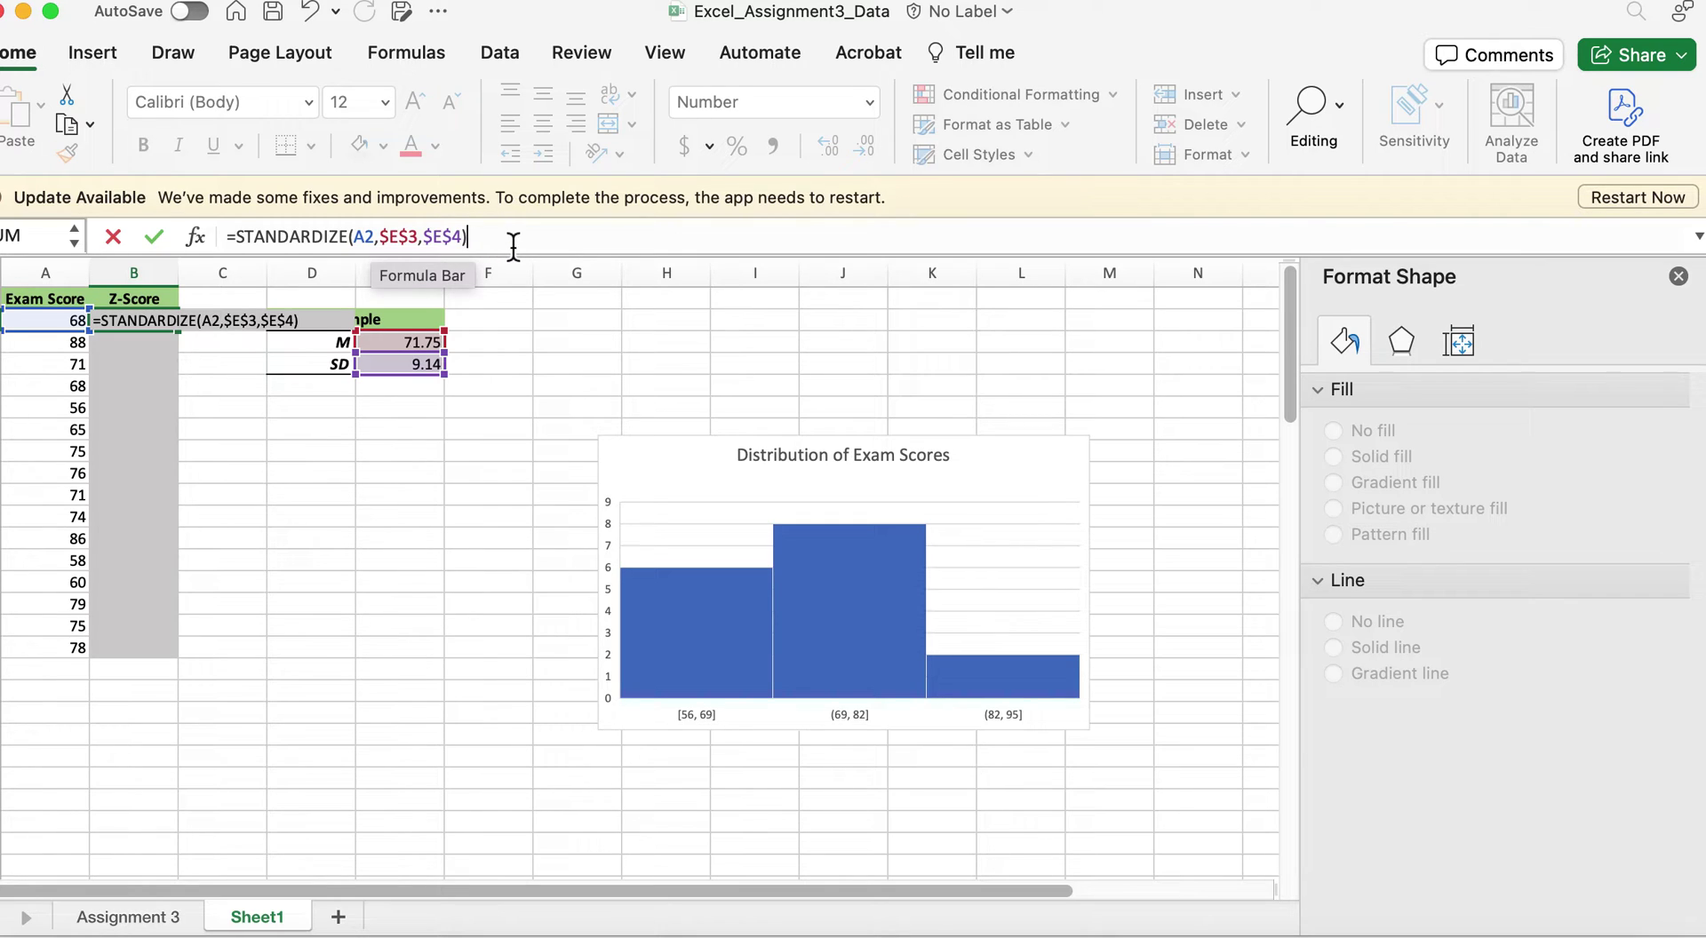
# Step: Commit B2 and copy it down to B17, giving z-scores from -0.41 to 0.68
pyautogui.press('Return')
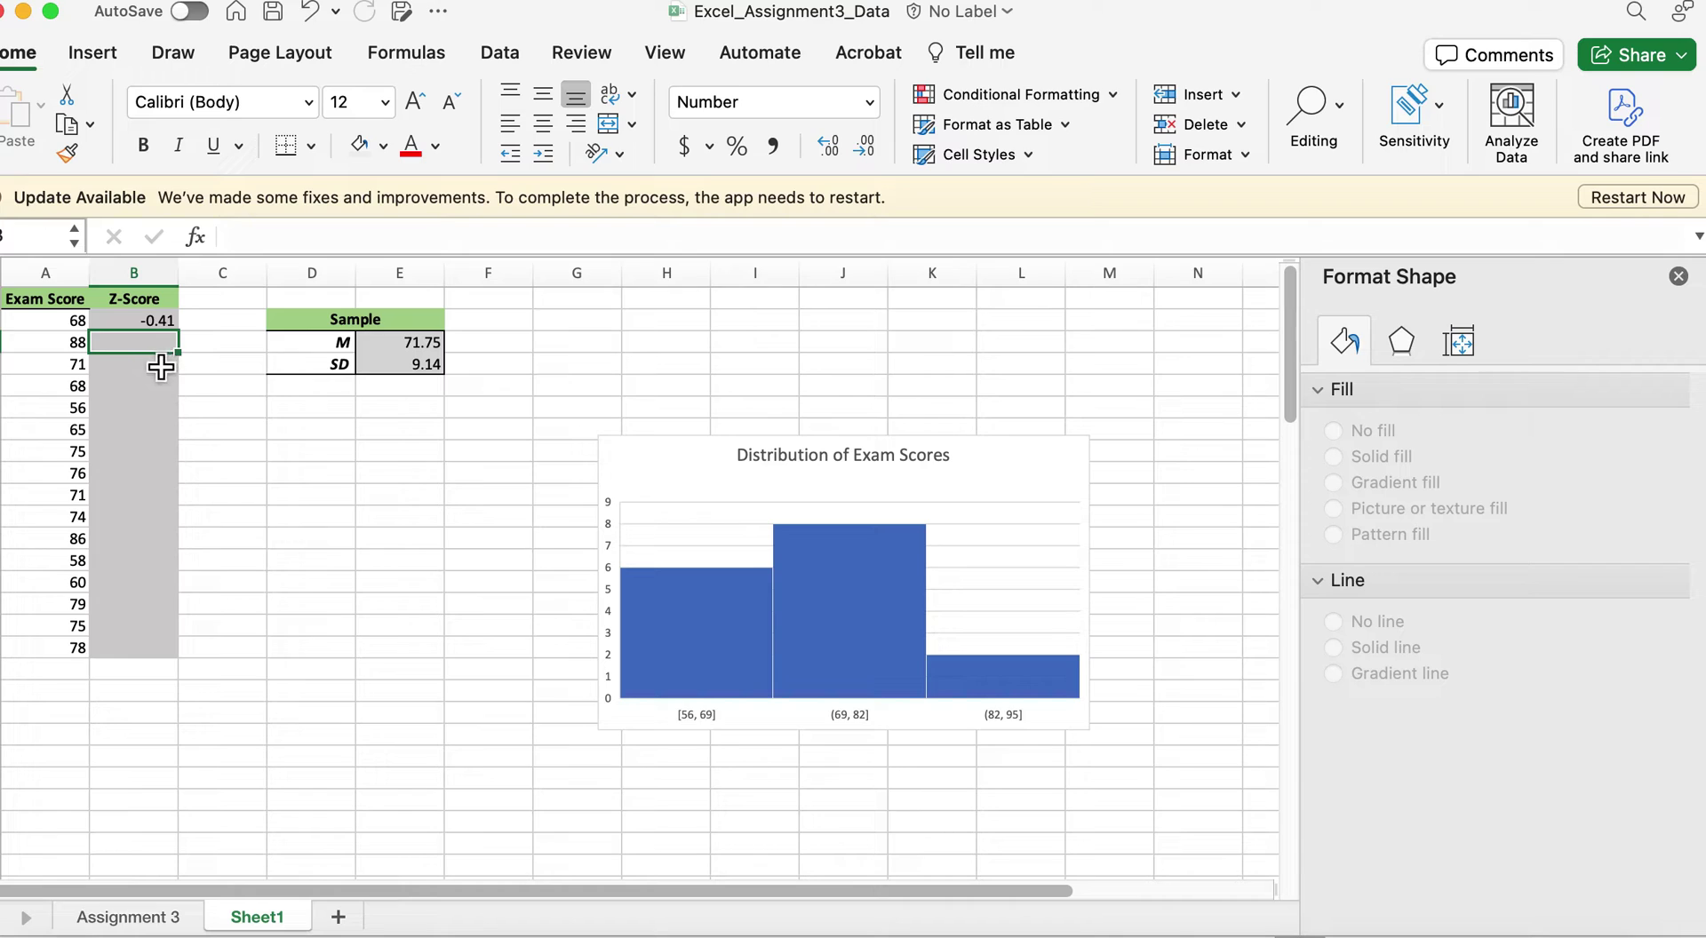
pyautogui.click(145, 322)
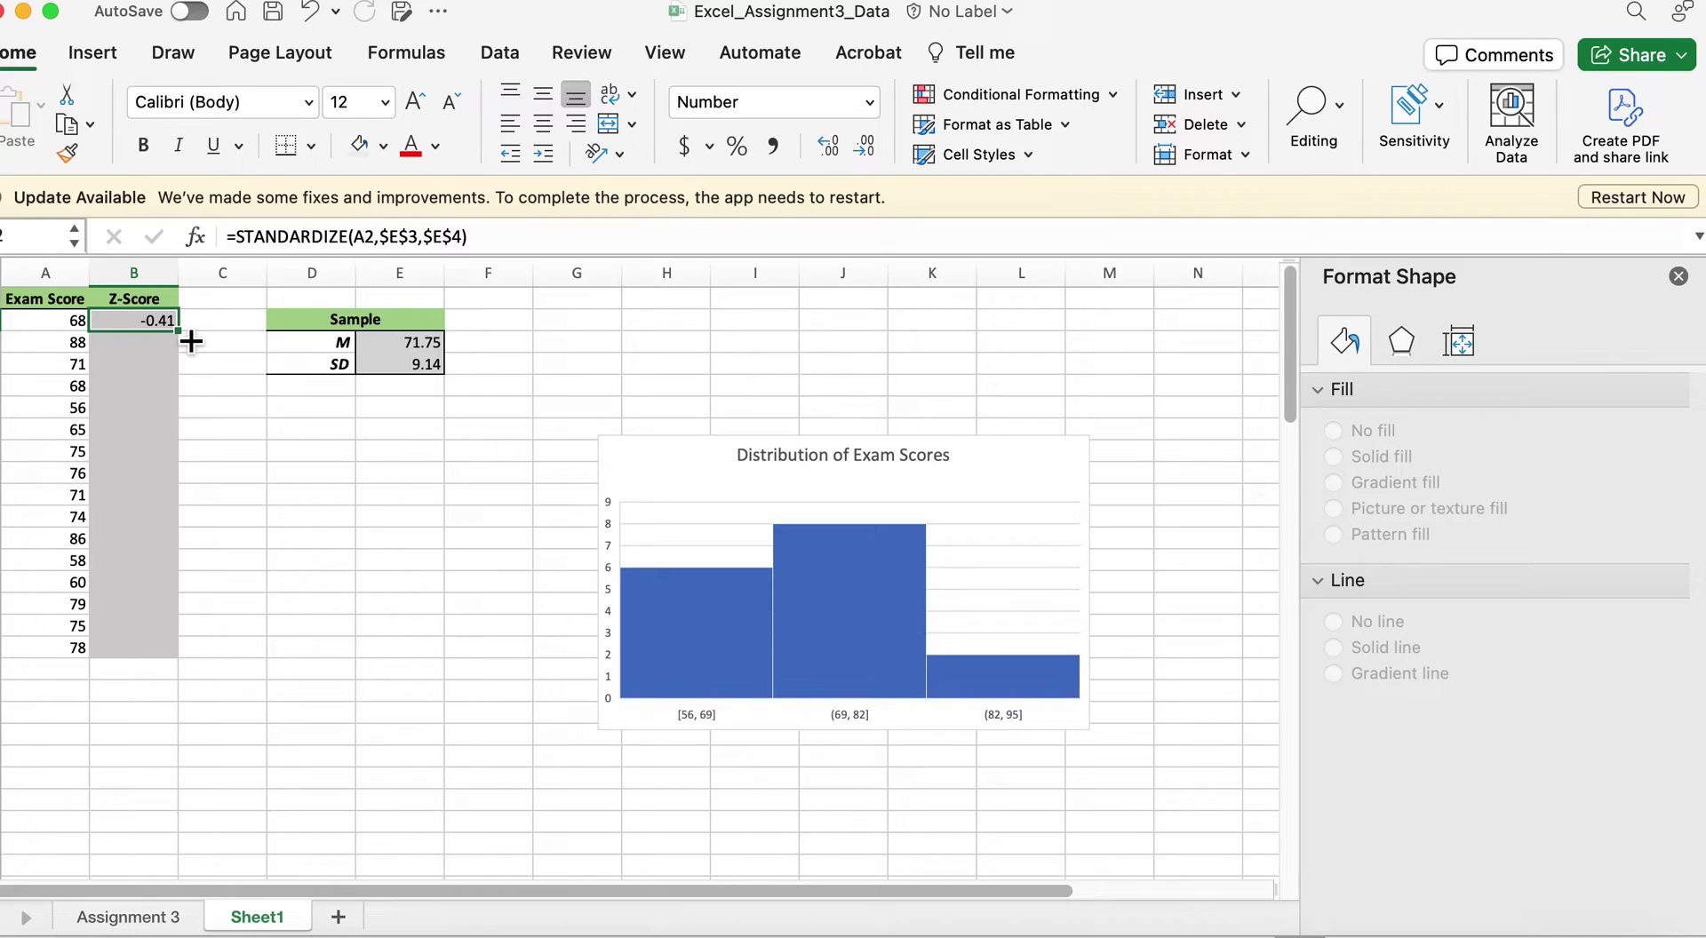
pyautogui.doubleClick(191, 340)
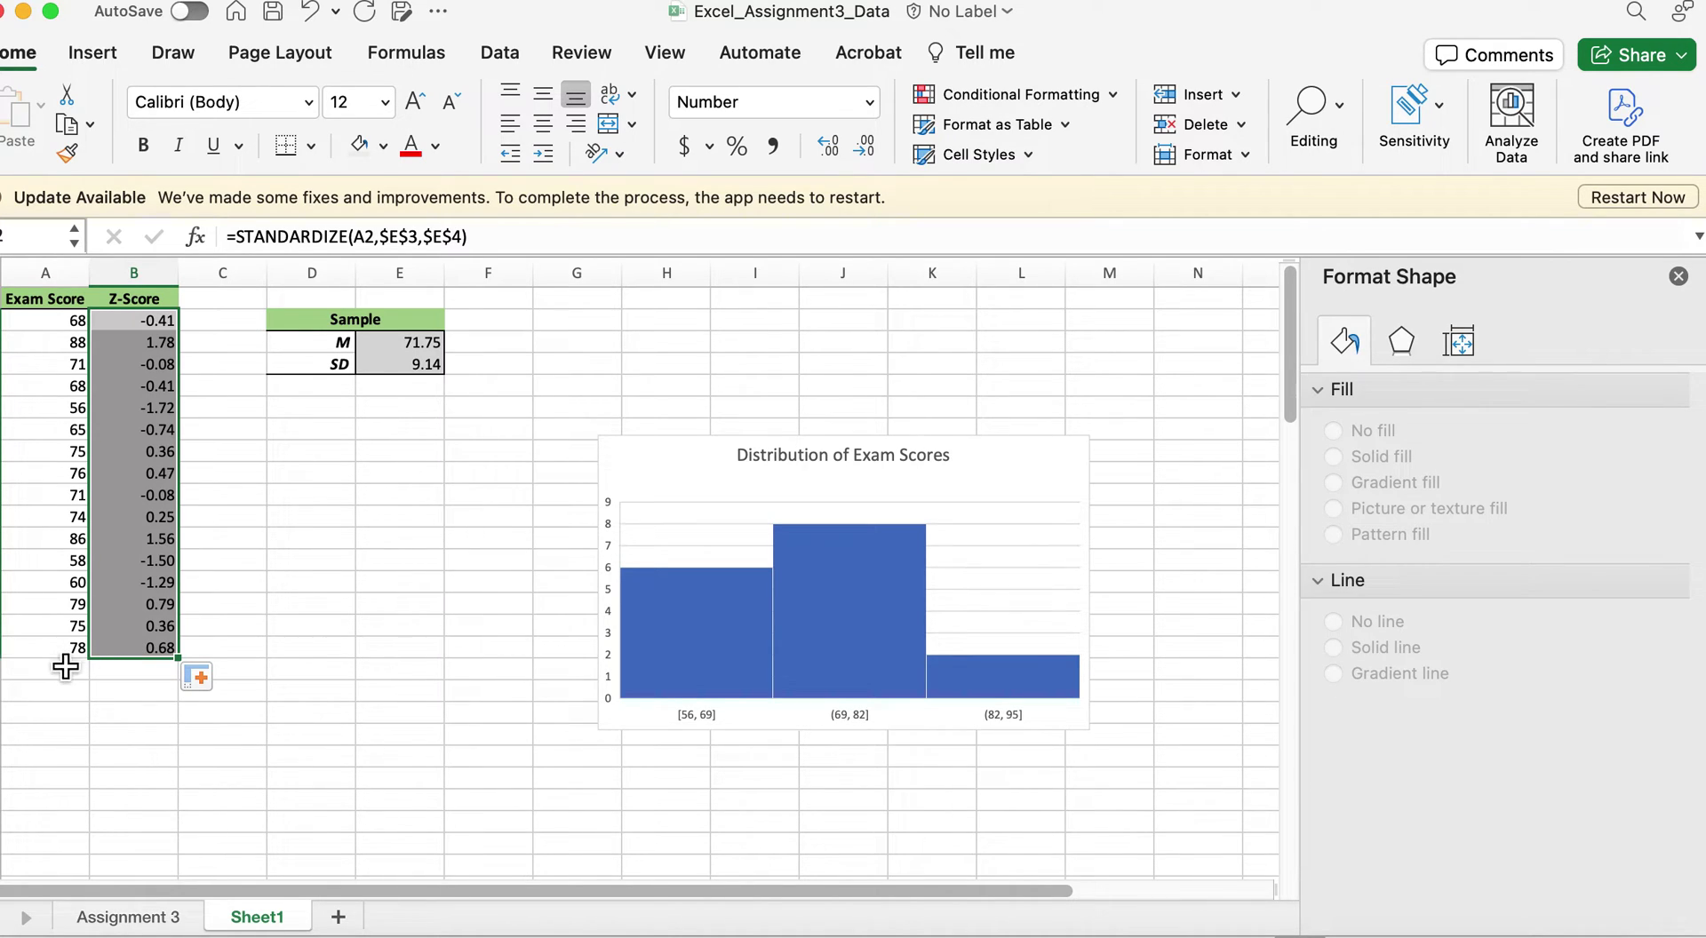
pyautogui.click(238, 549)
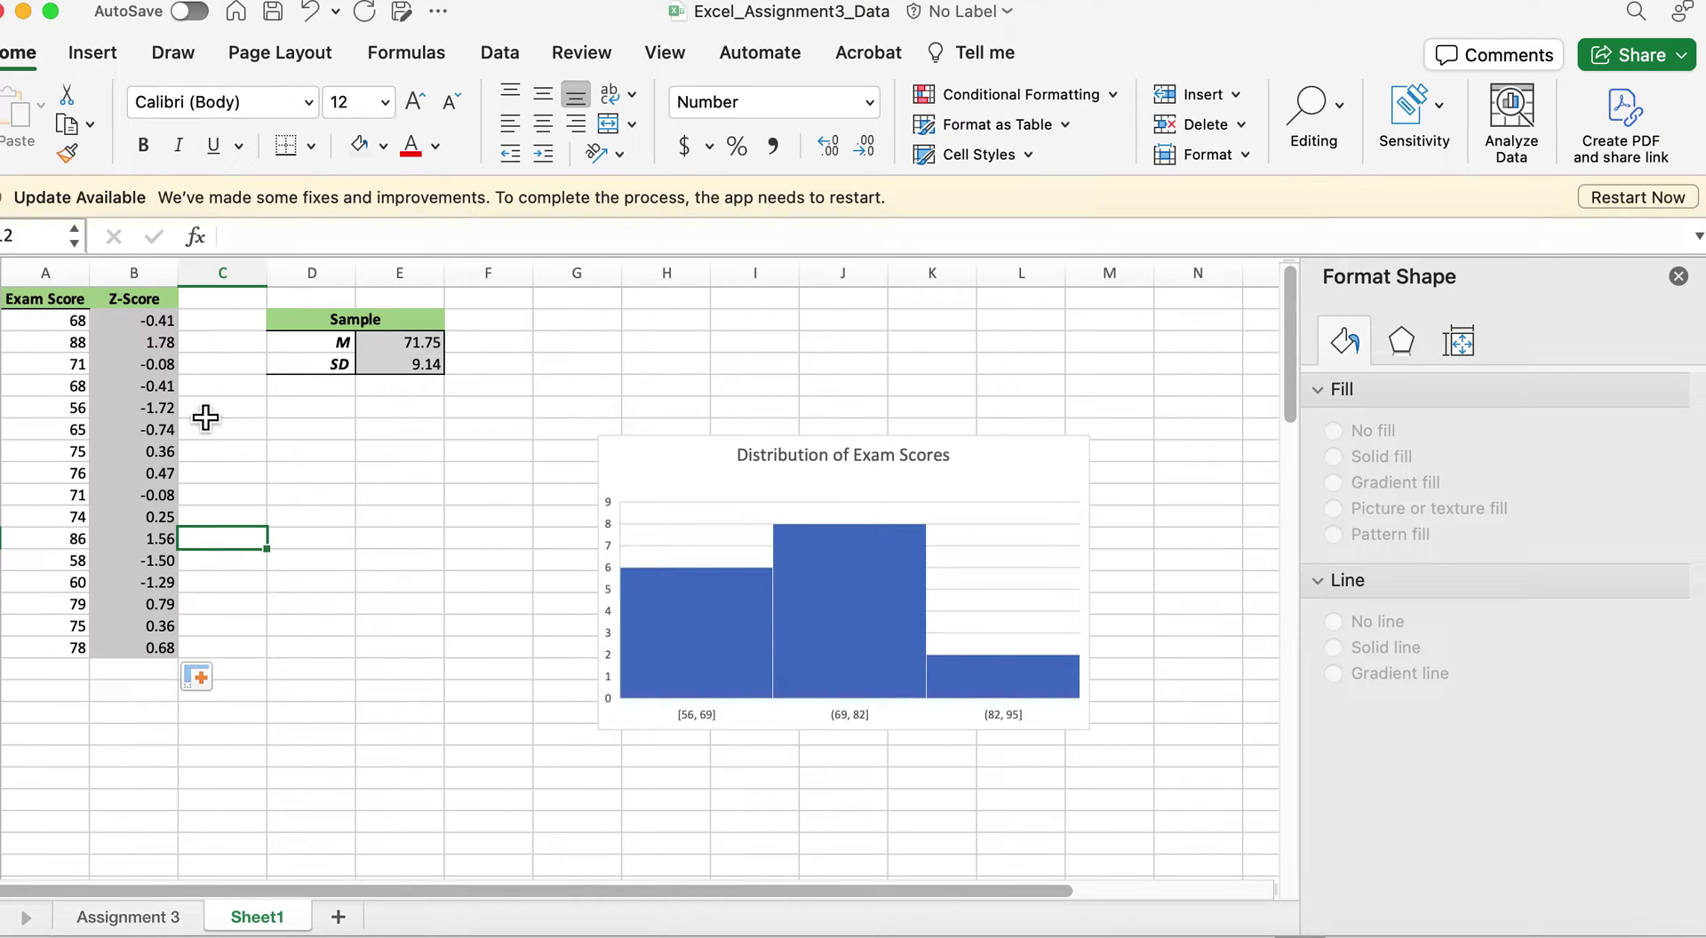
pyautogui.click(151, 415)
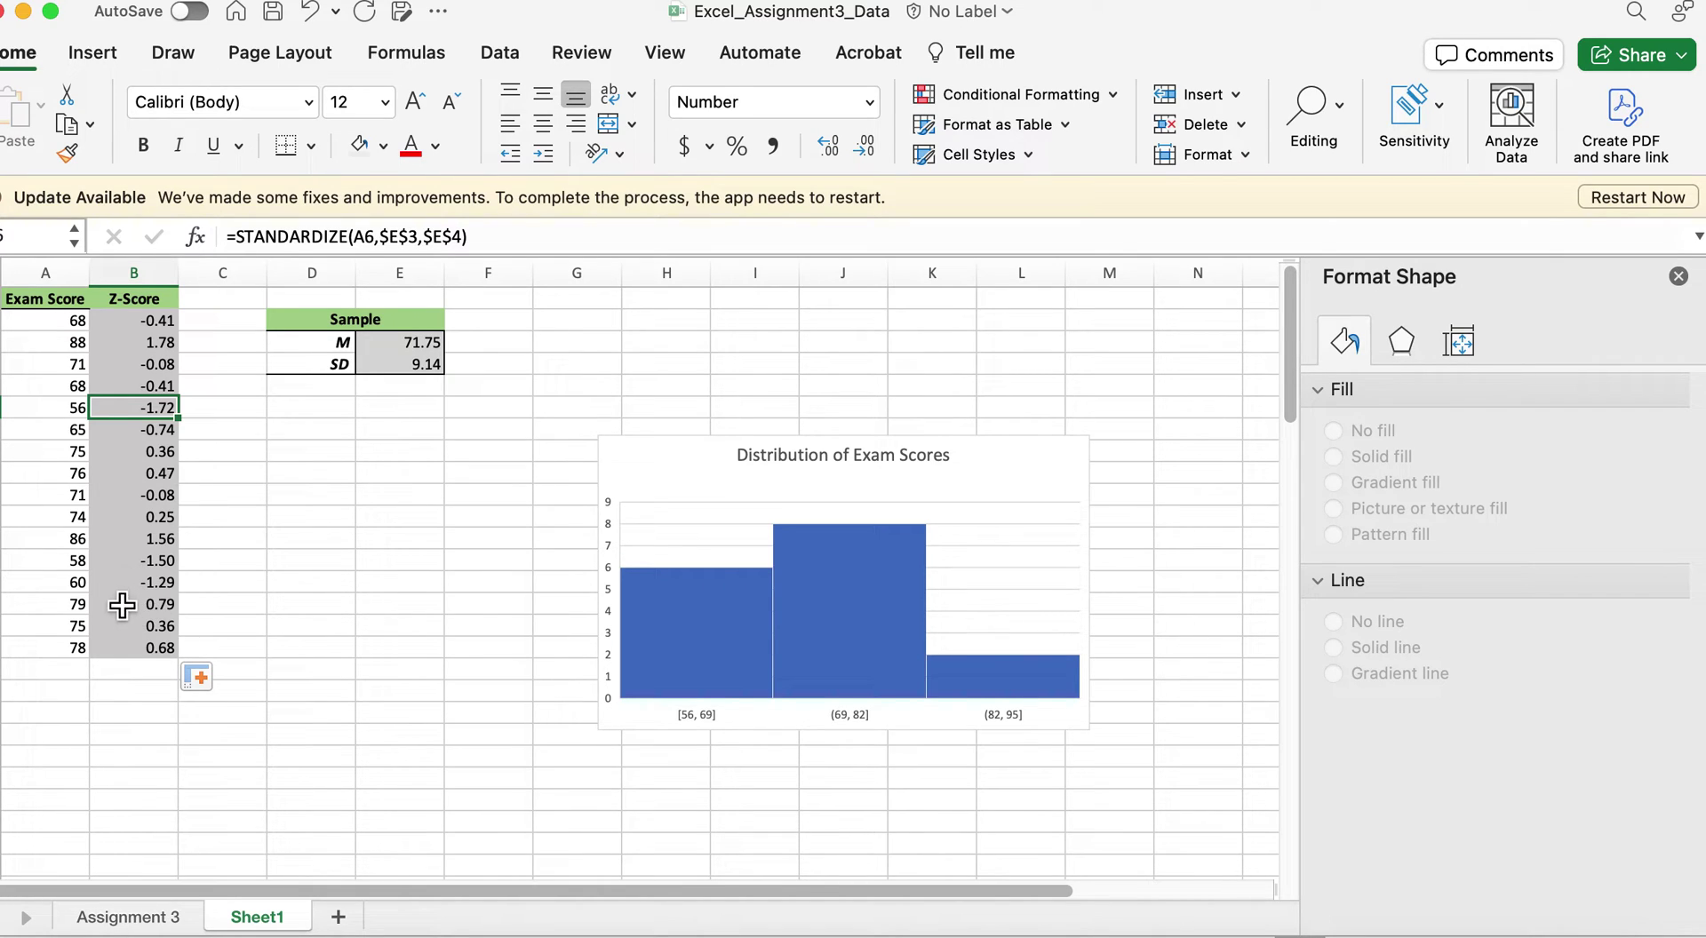
pyautogui.click(137, 639)
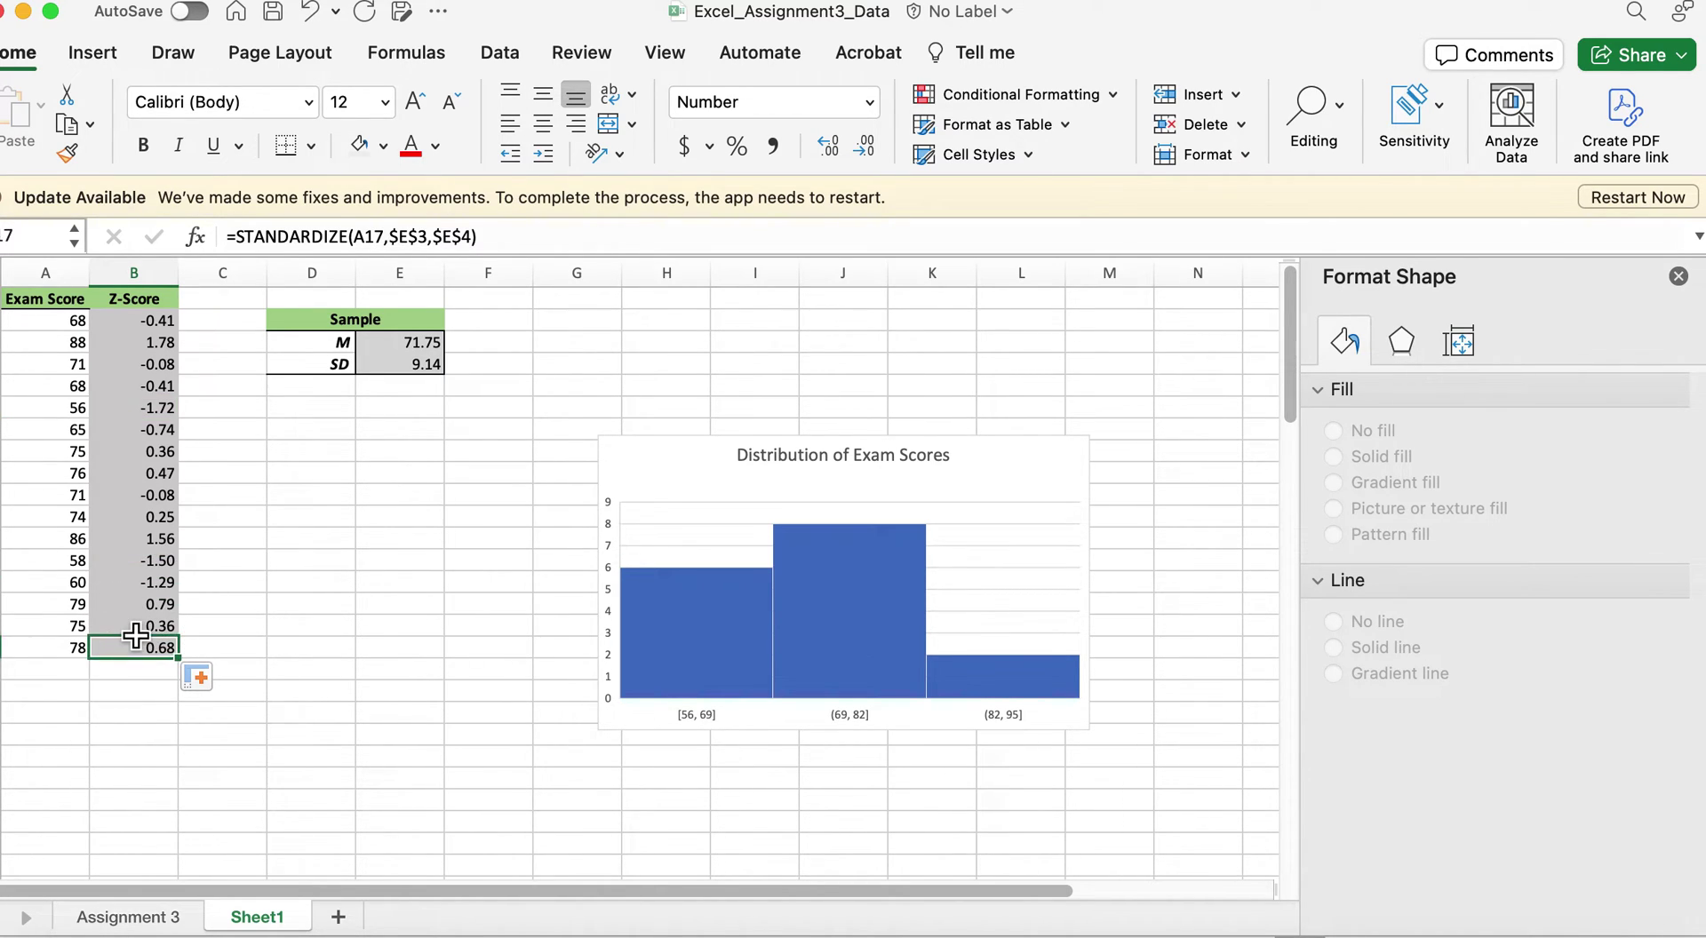
pyautogui.click(136, 625)
pyautogui.click(137, 606)
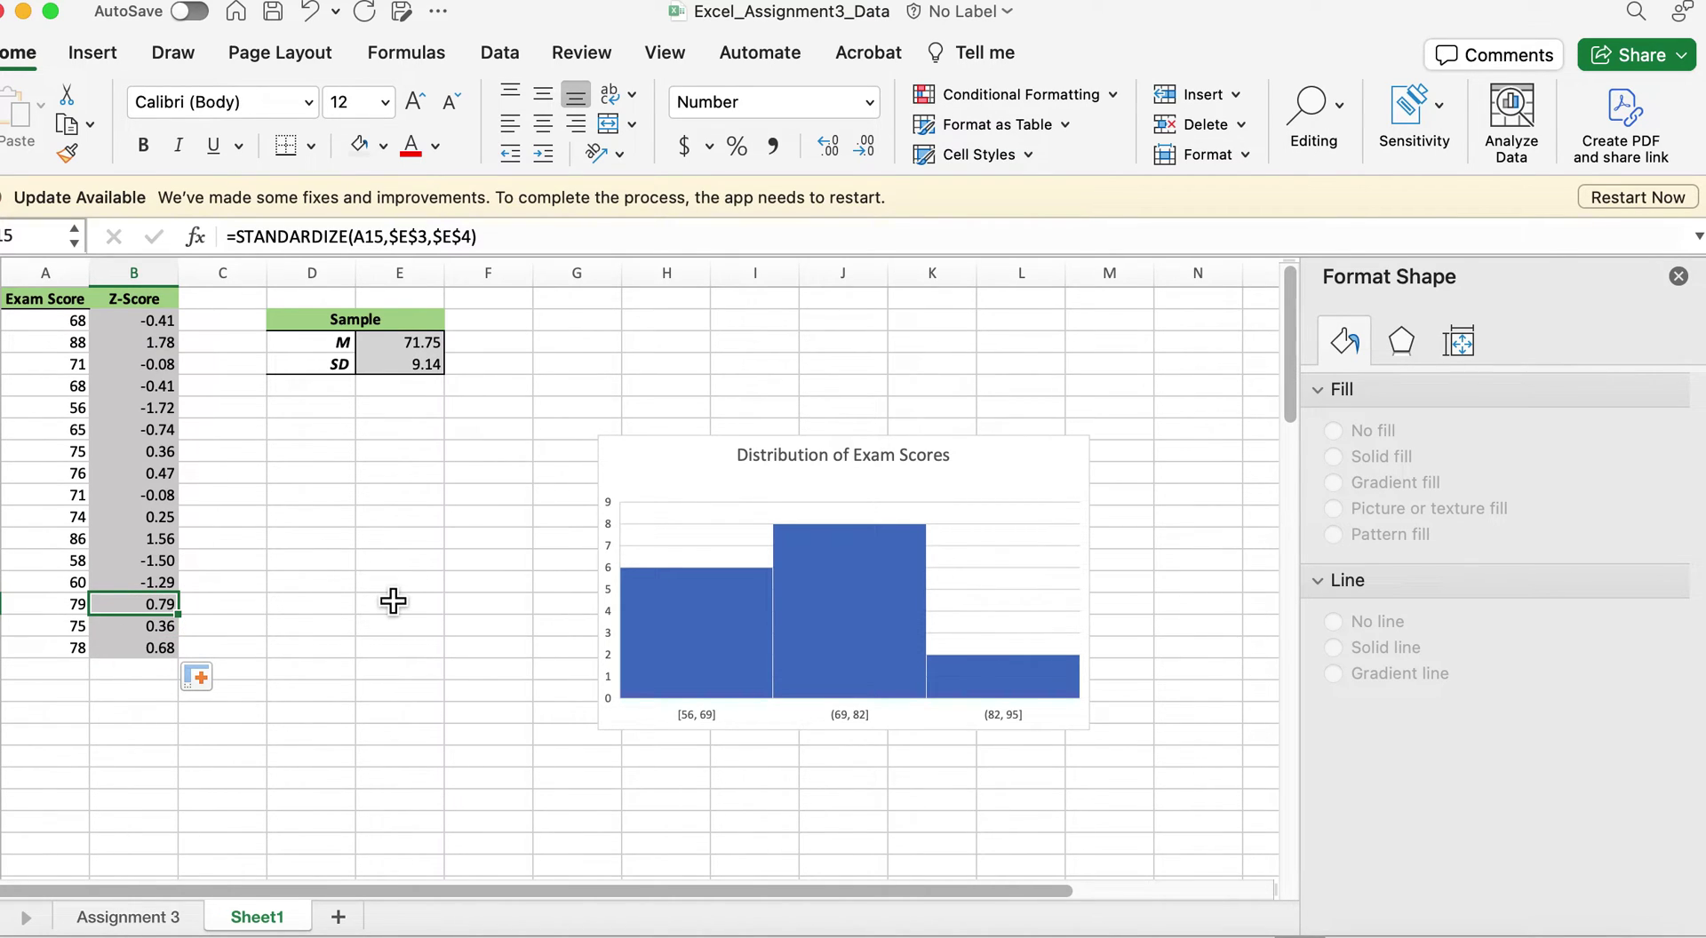
pyautogui.click(160, 494)
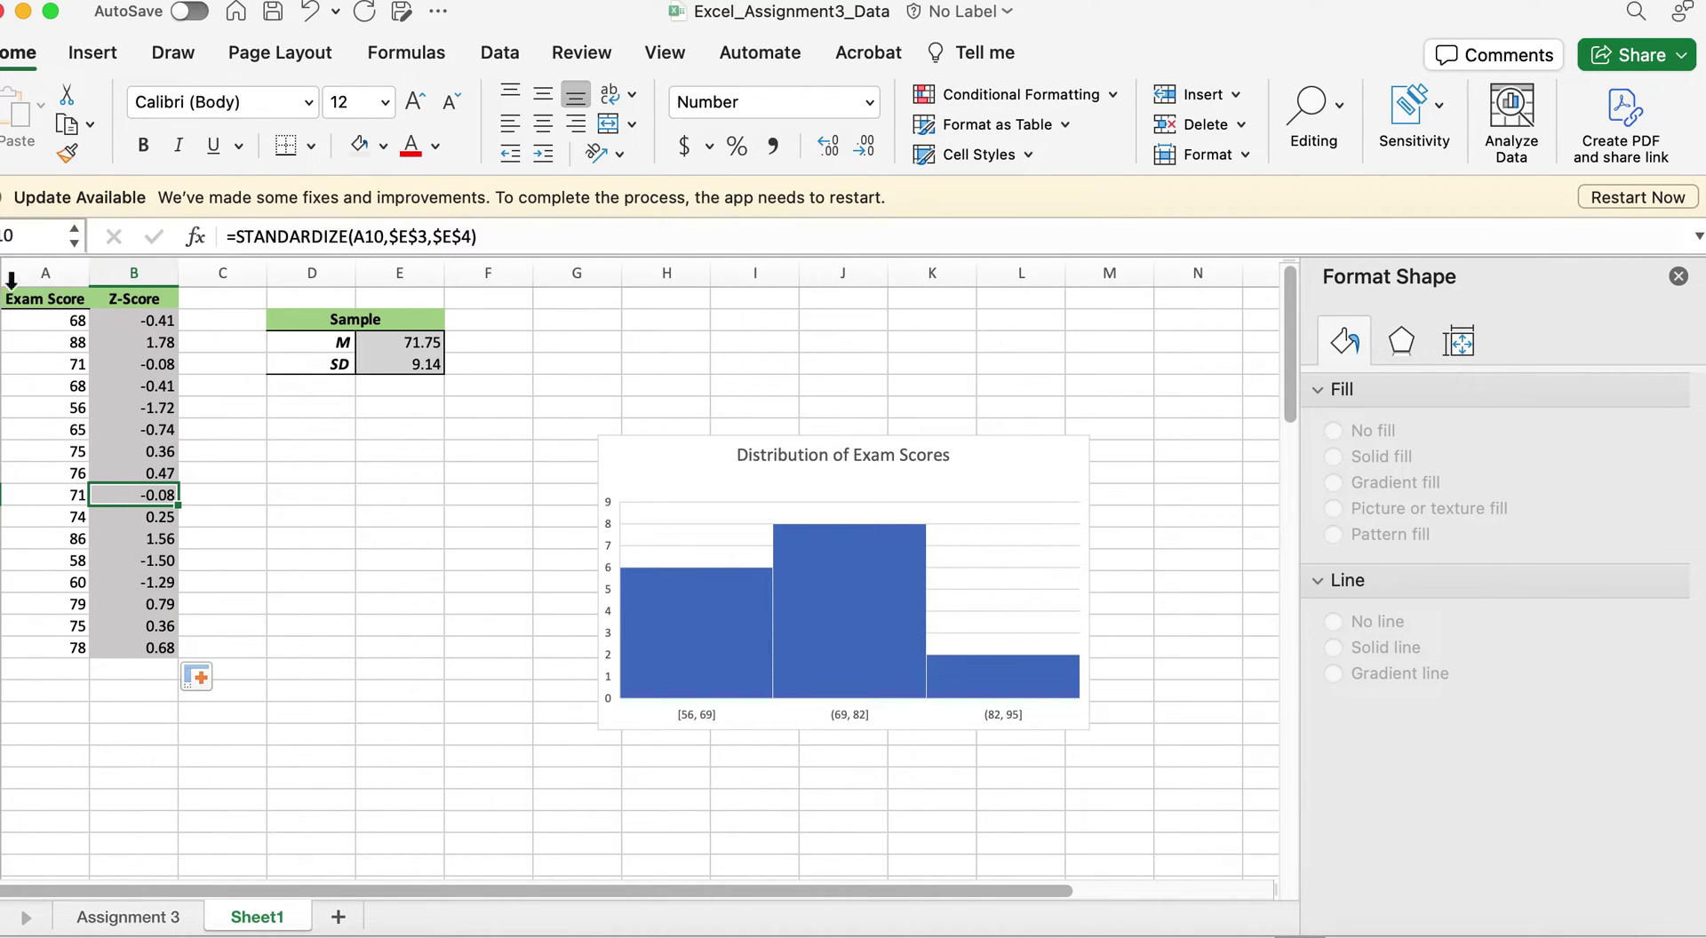
pyautogui.click(44, 329)
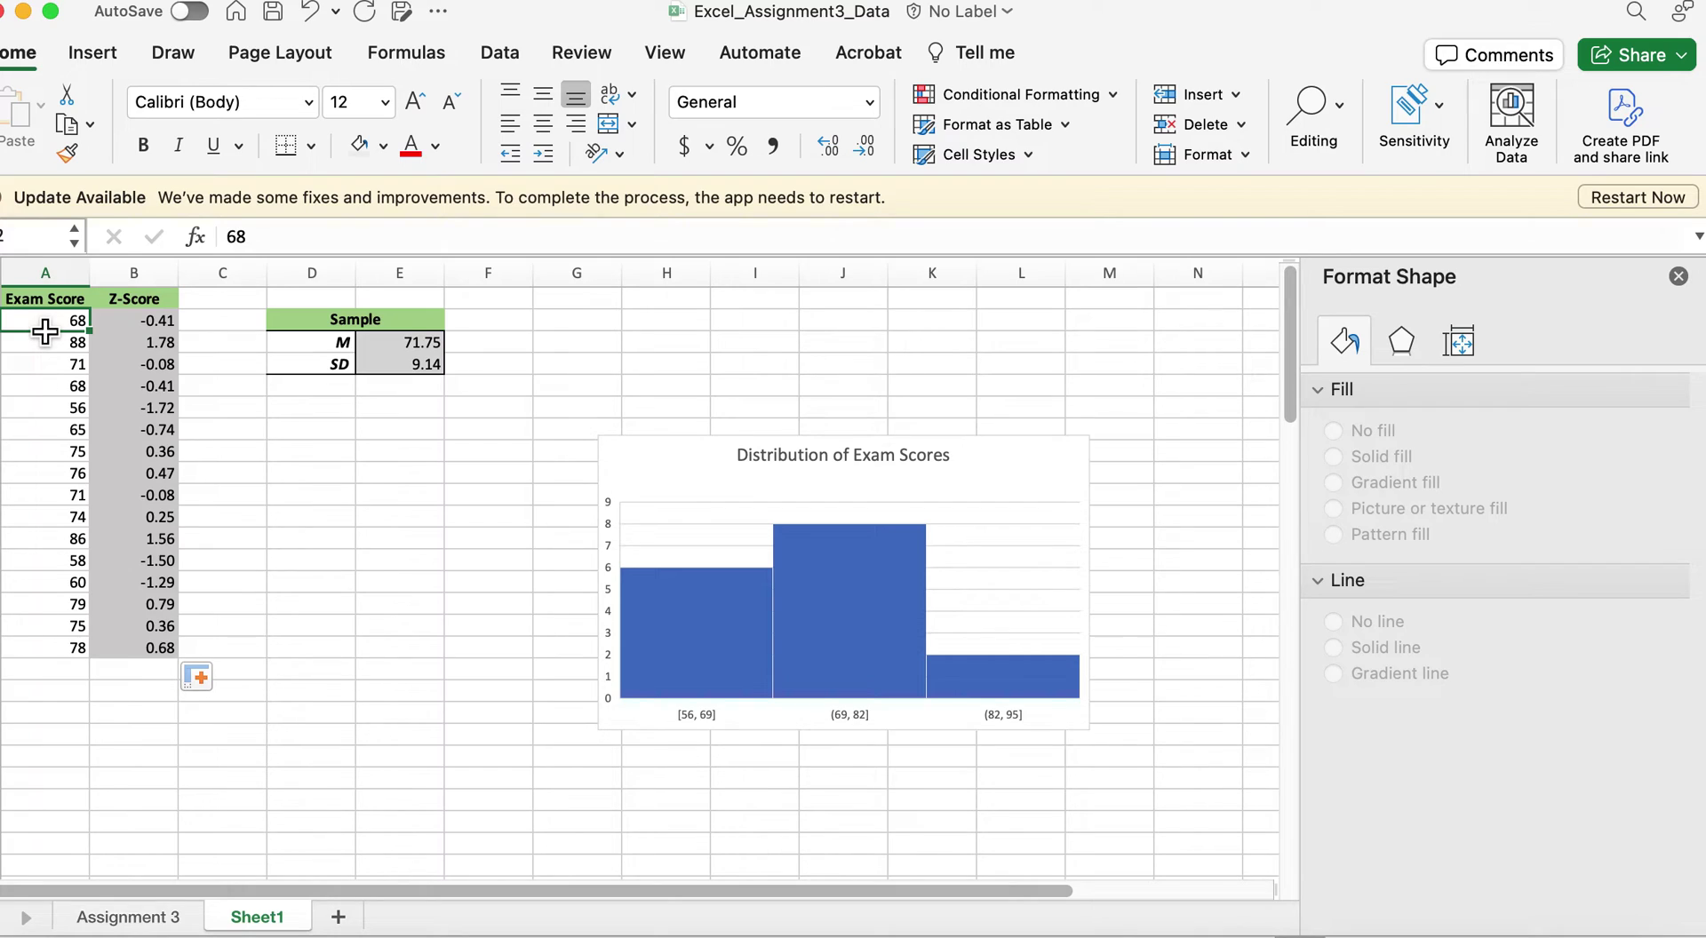
pyautogui.click(127, 329)
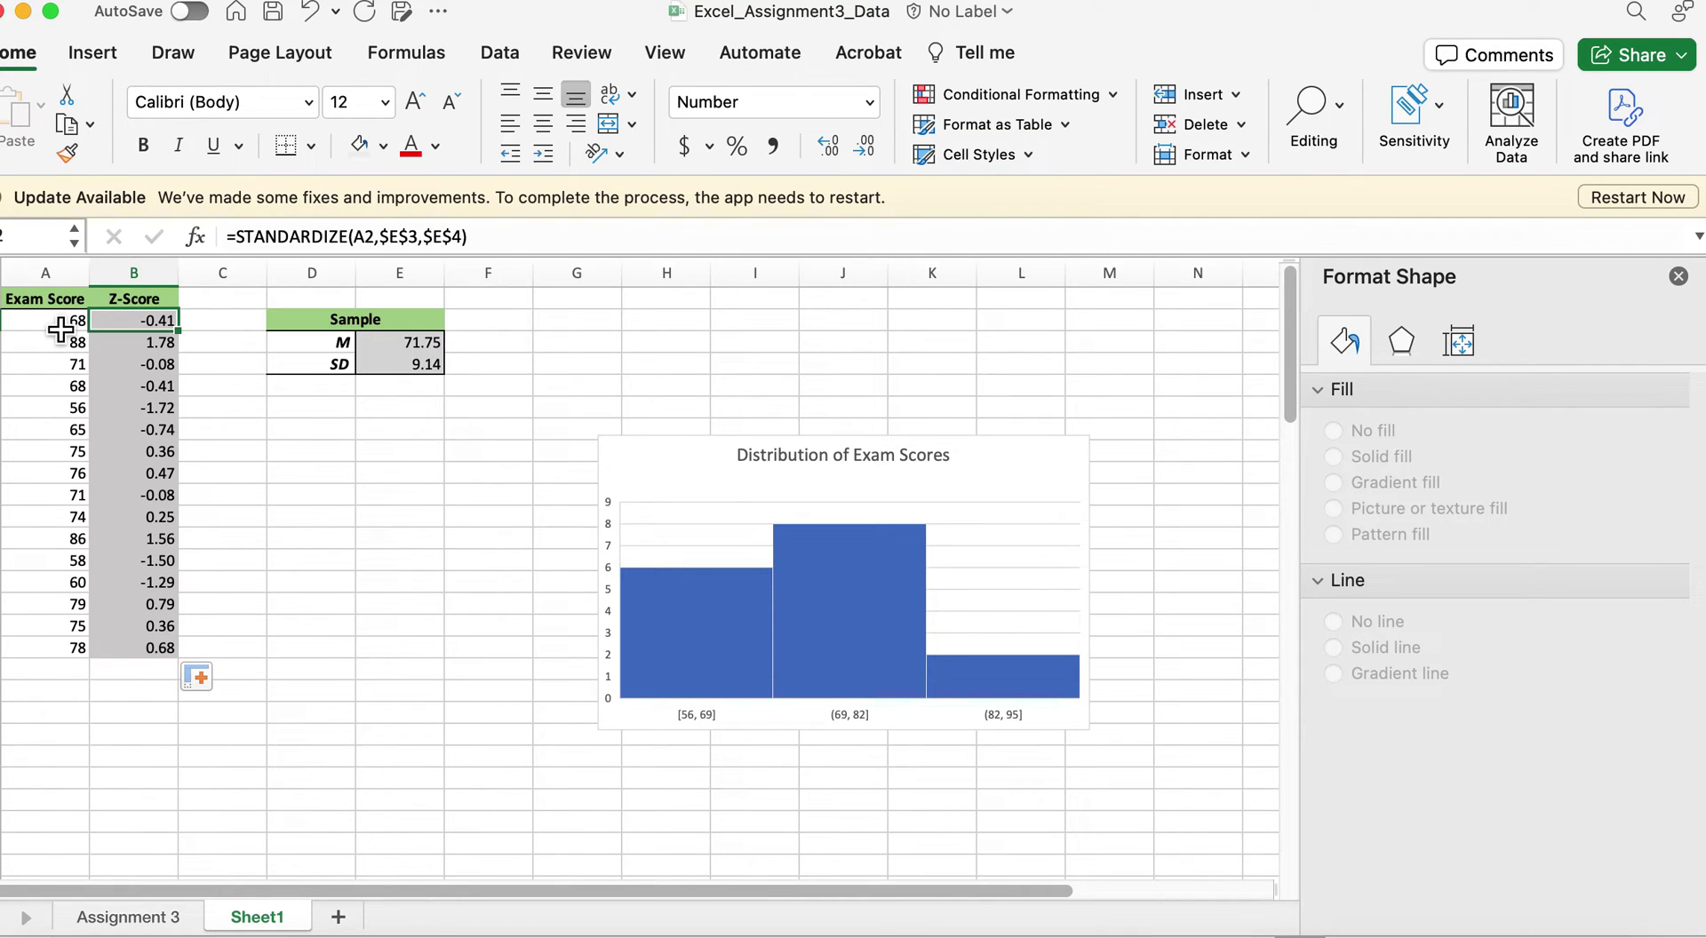
# Step: Enter =E3-A2 in G3 as a check value showing 3.75
pyautogui.click(577, 346)
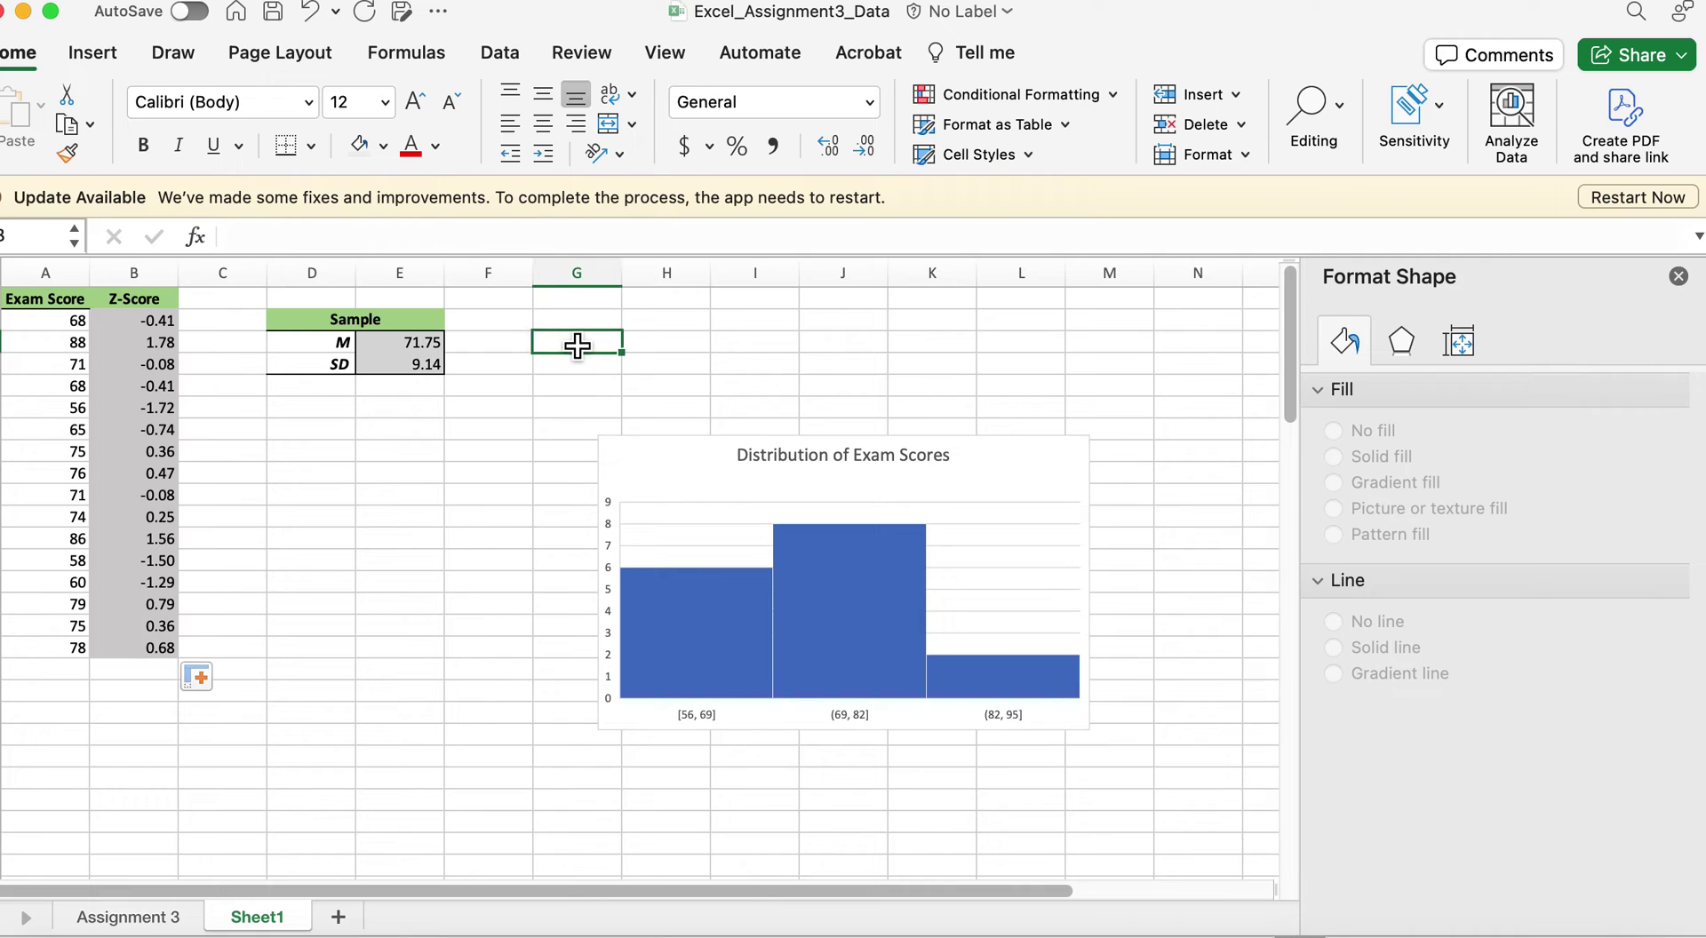
pyautogui.write('=')
pyautogui.click(416, 353)
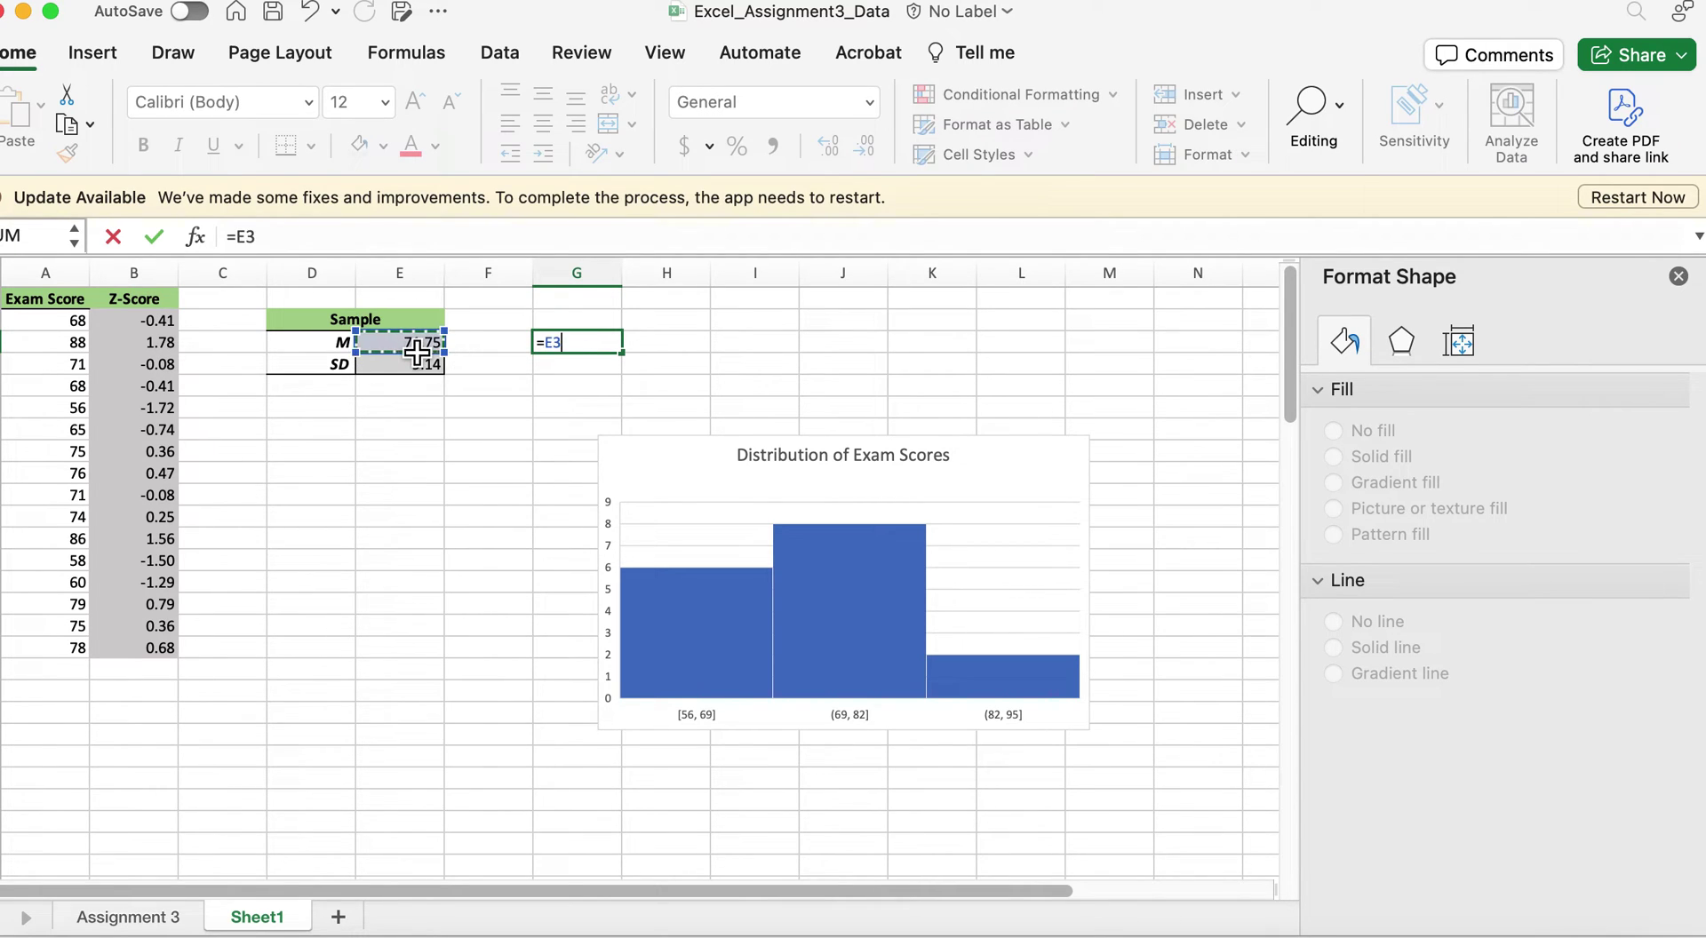
pyautogui.write('-')
pyautogui.click(74, 321)
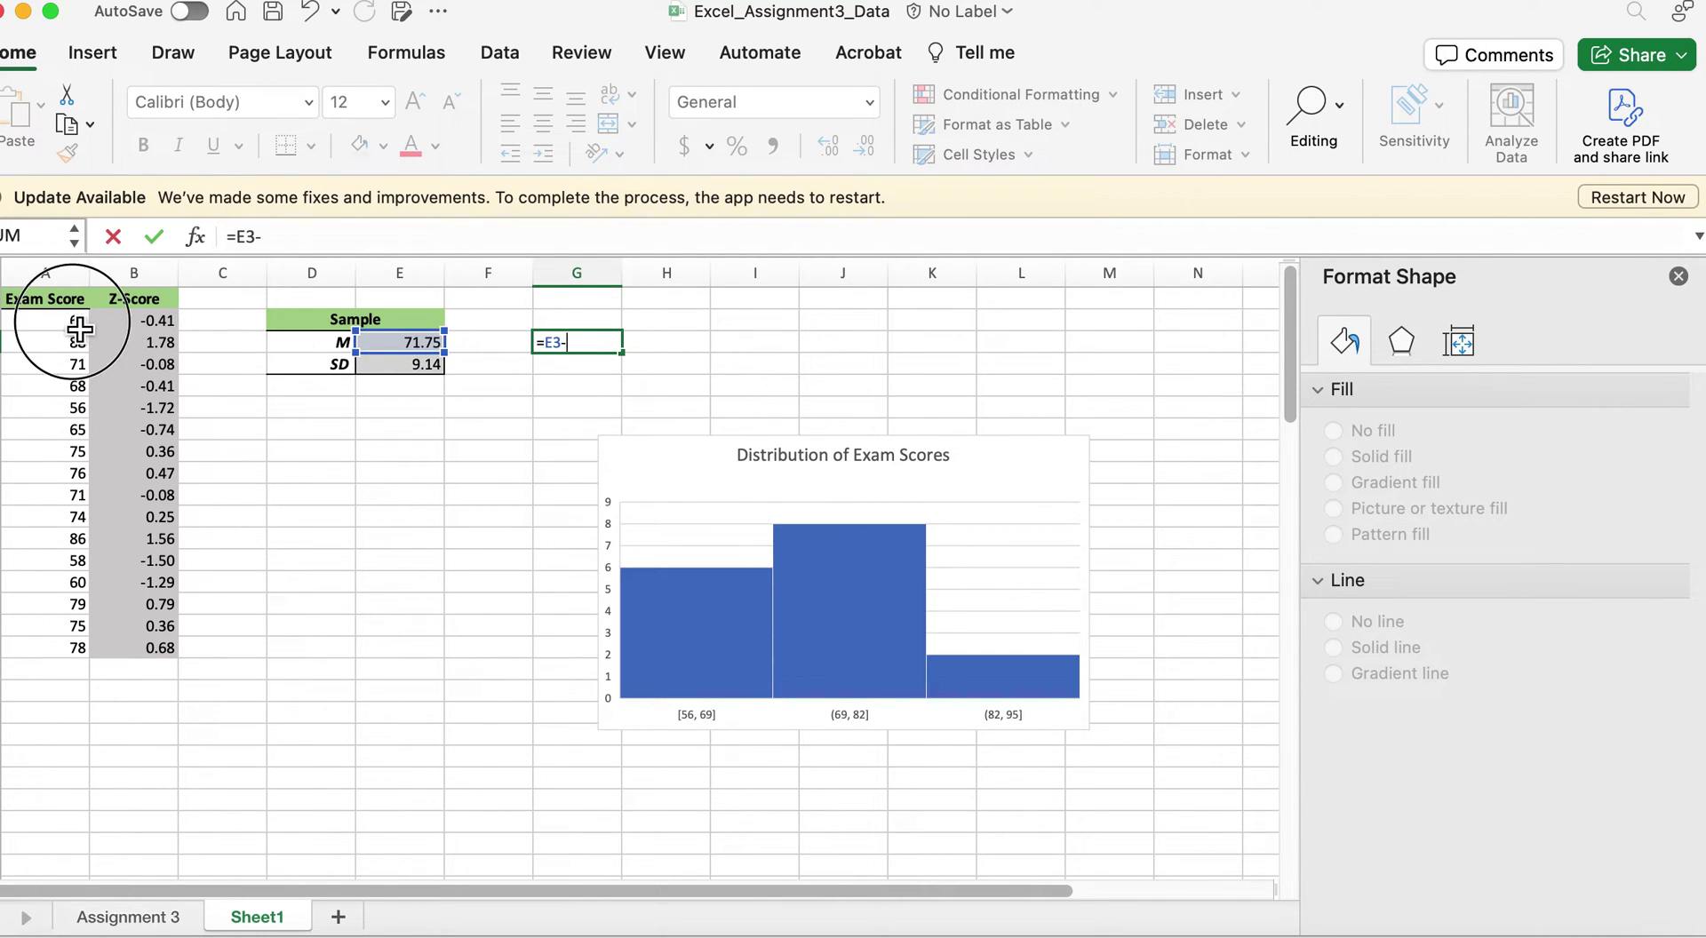
pyautogui.press('Return')
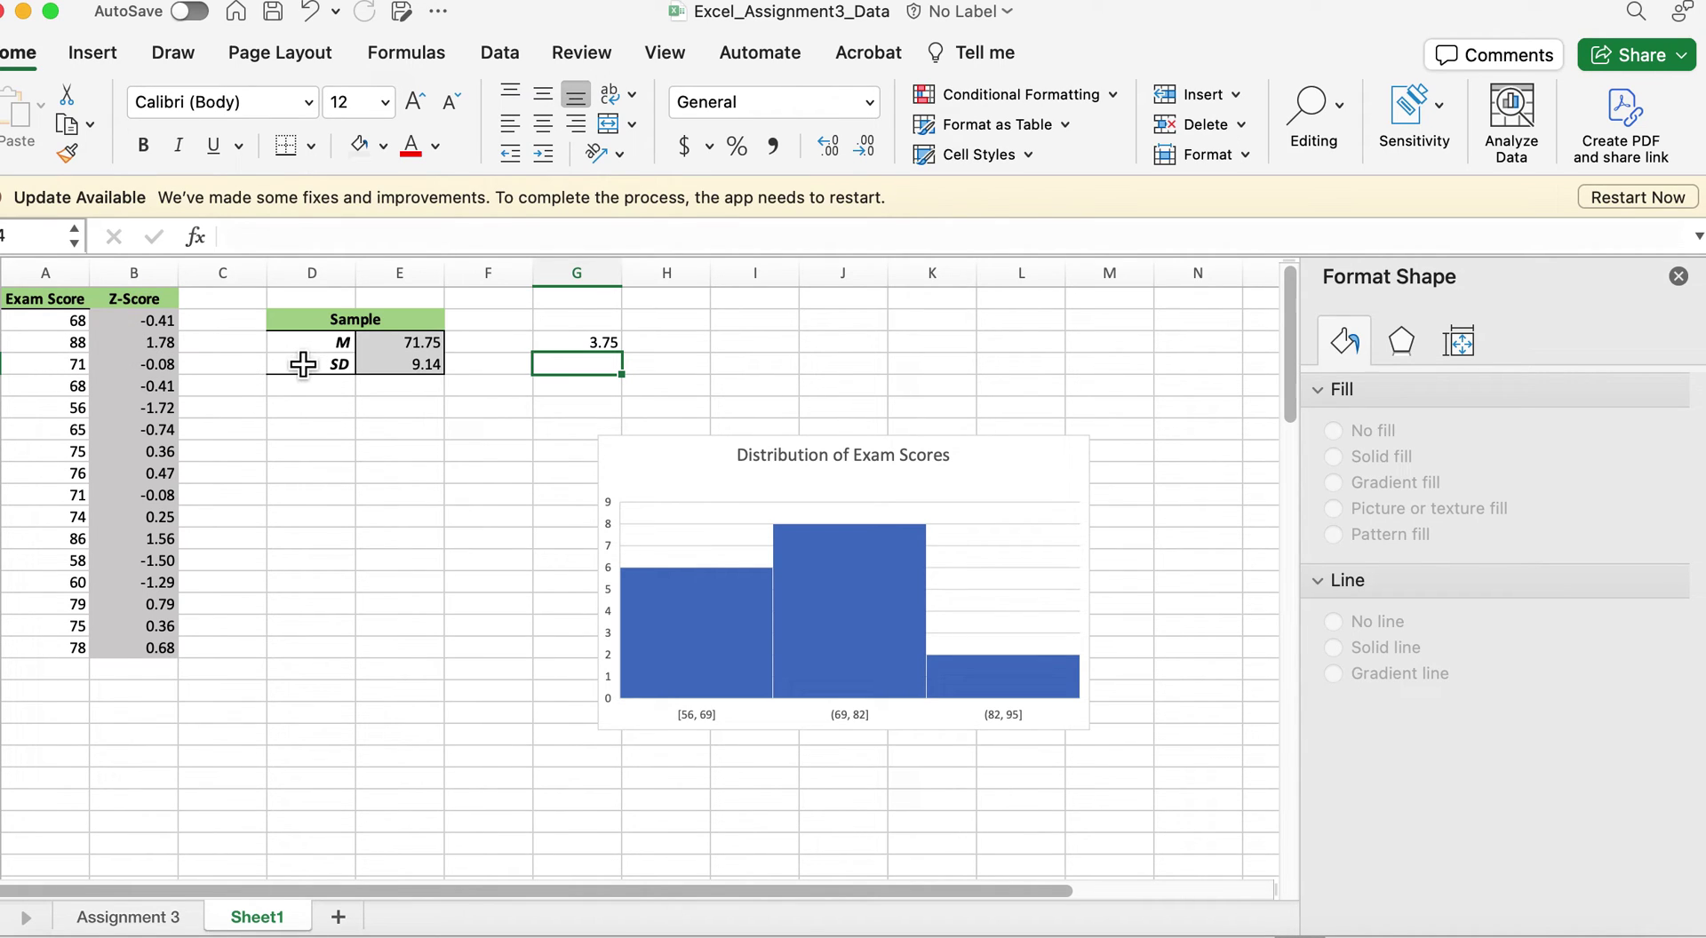
pyautogui.click(151, 345)
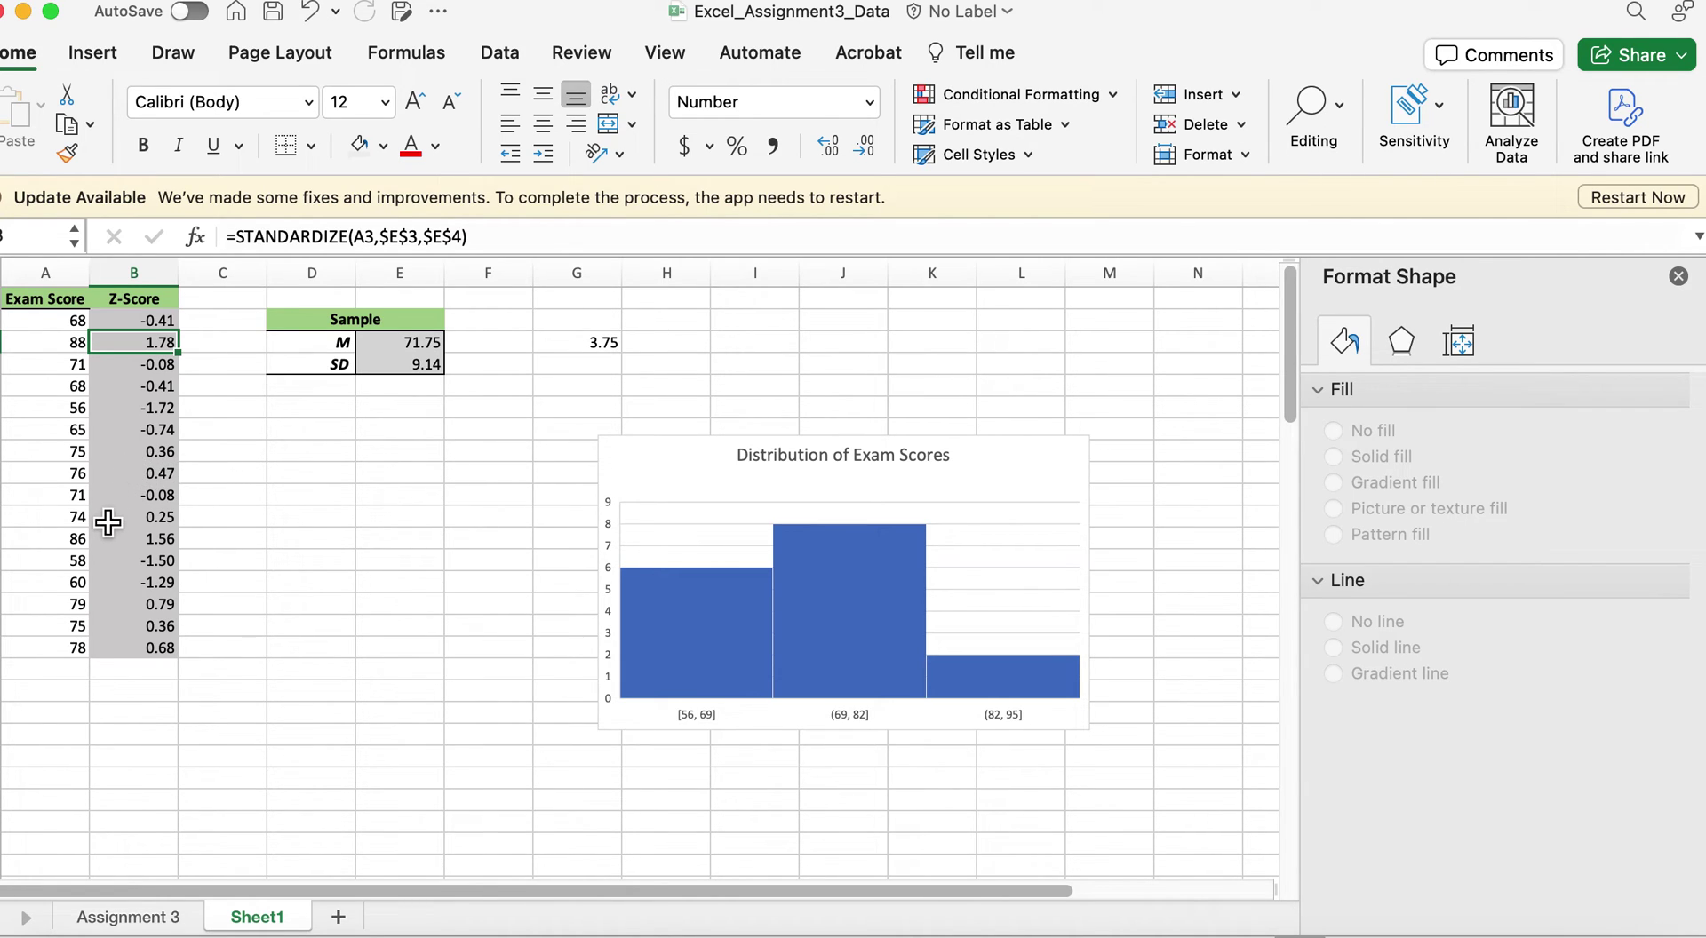
pyautogui.click(60, 495)
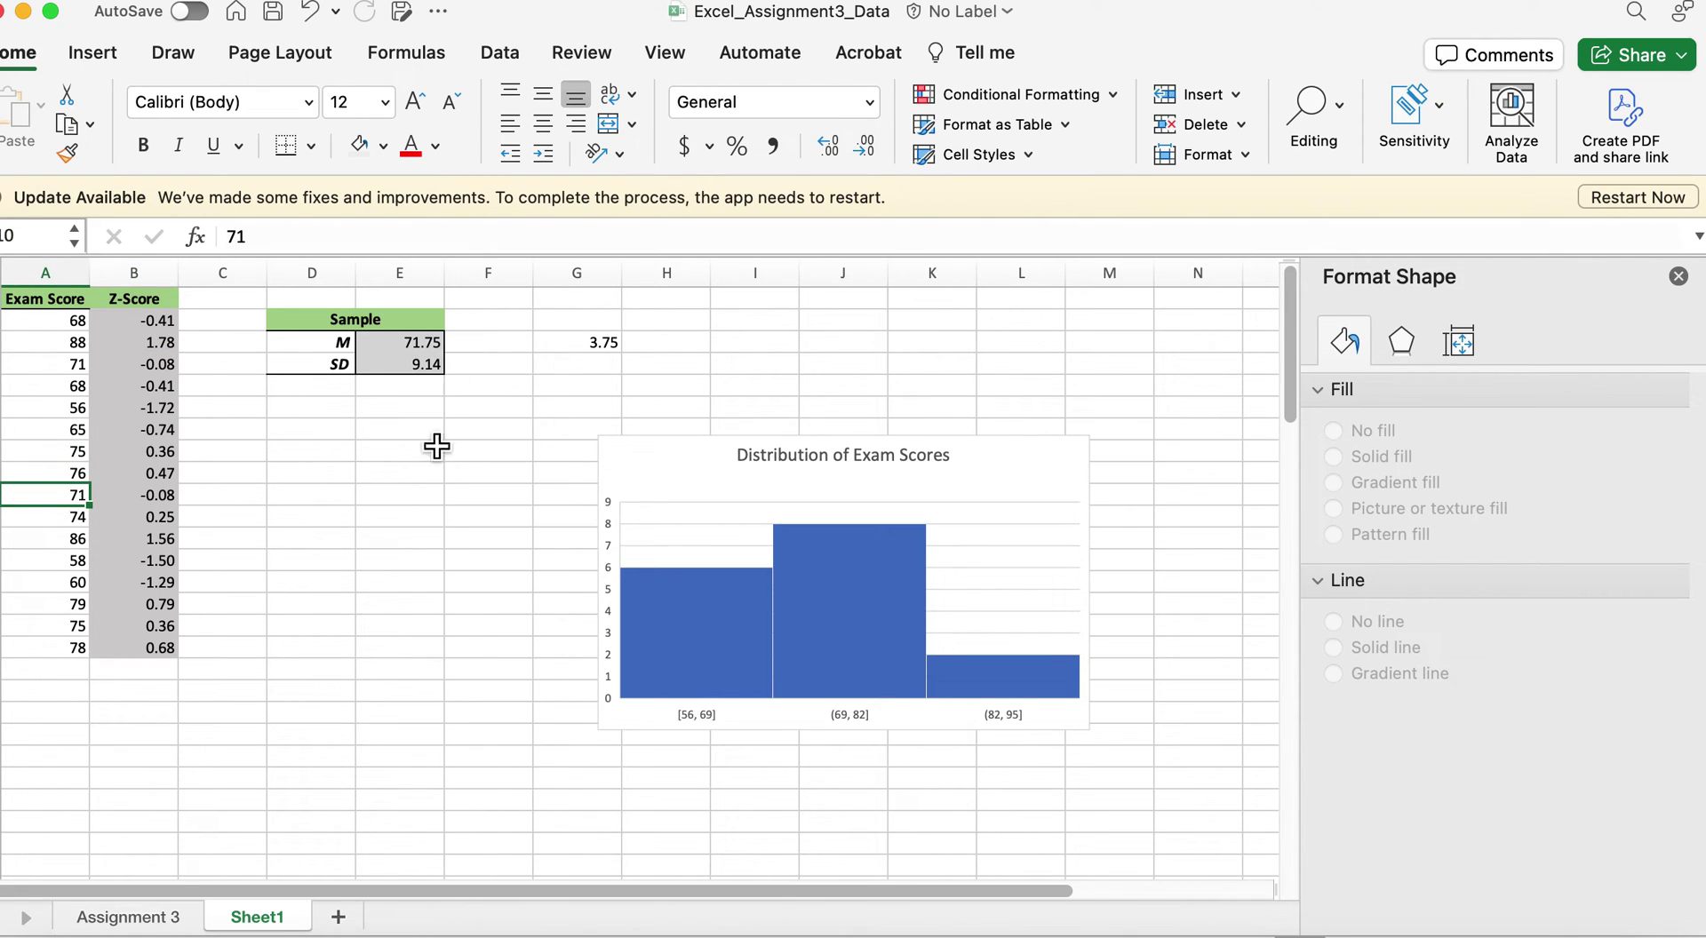
pyautogui.click(169, 497)
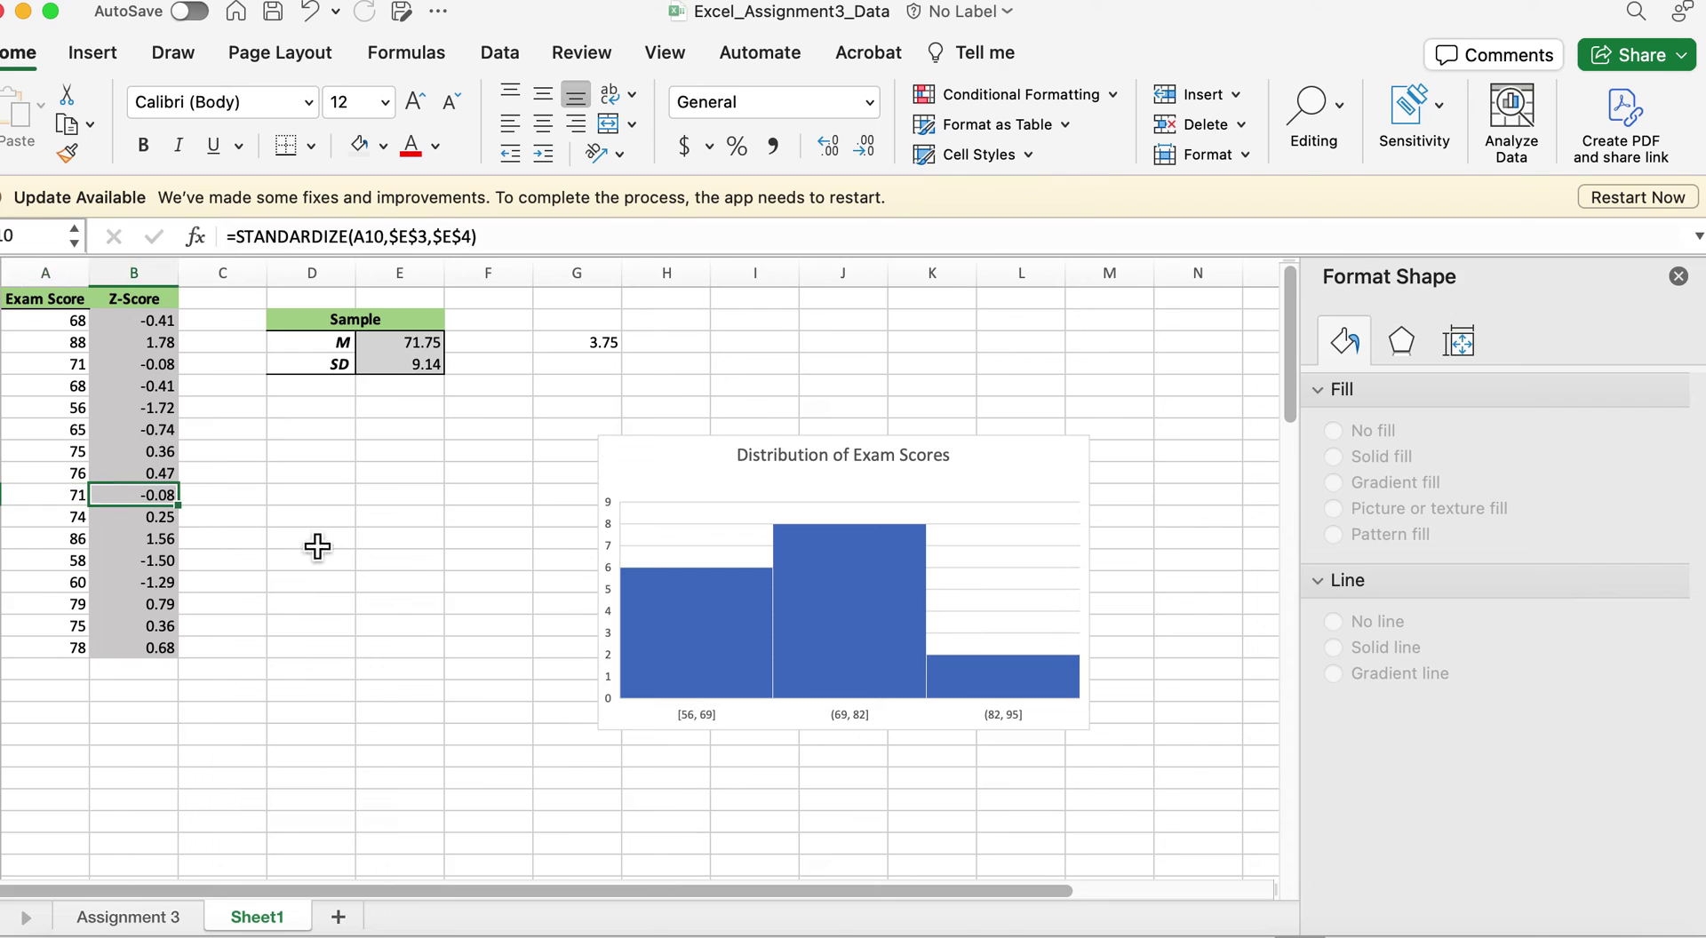
pyautogui.click(55, 497)
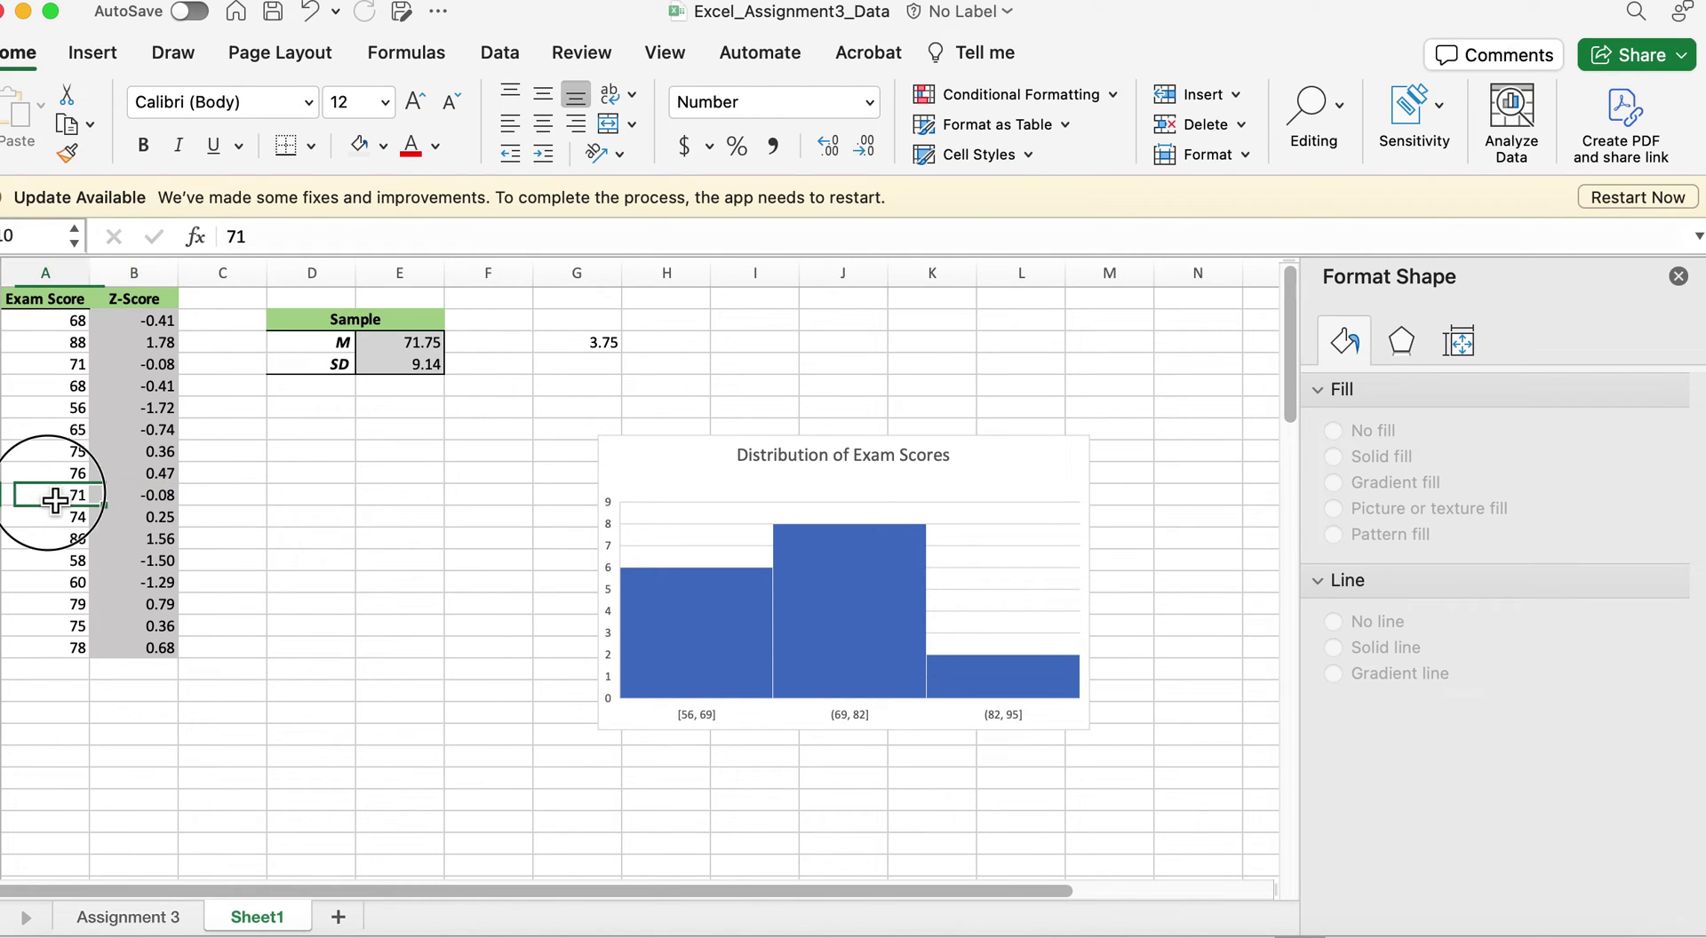
pyautogui.click(144, 500)
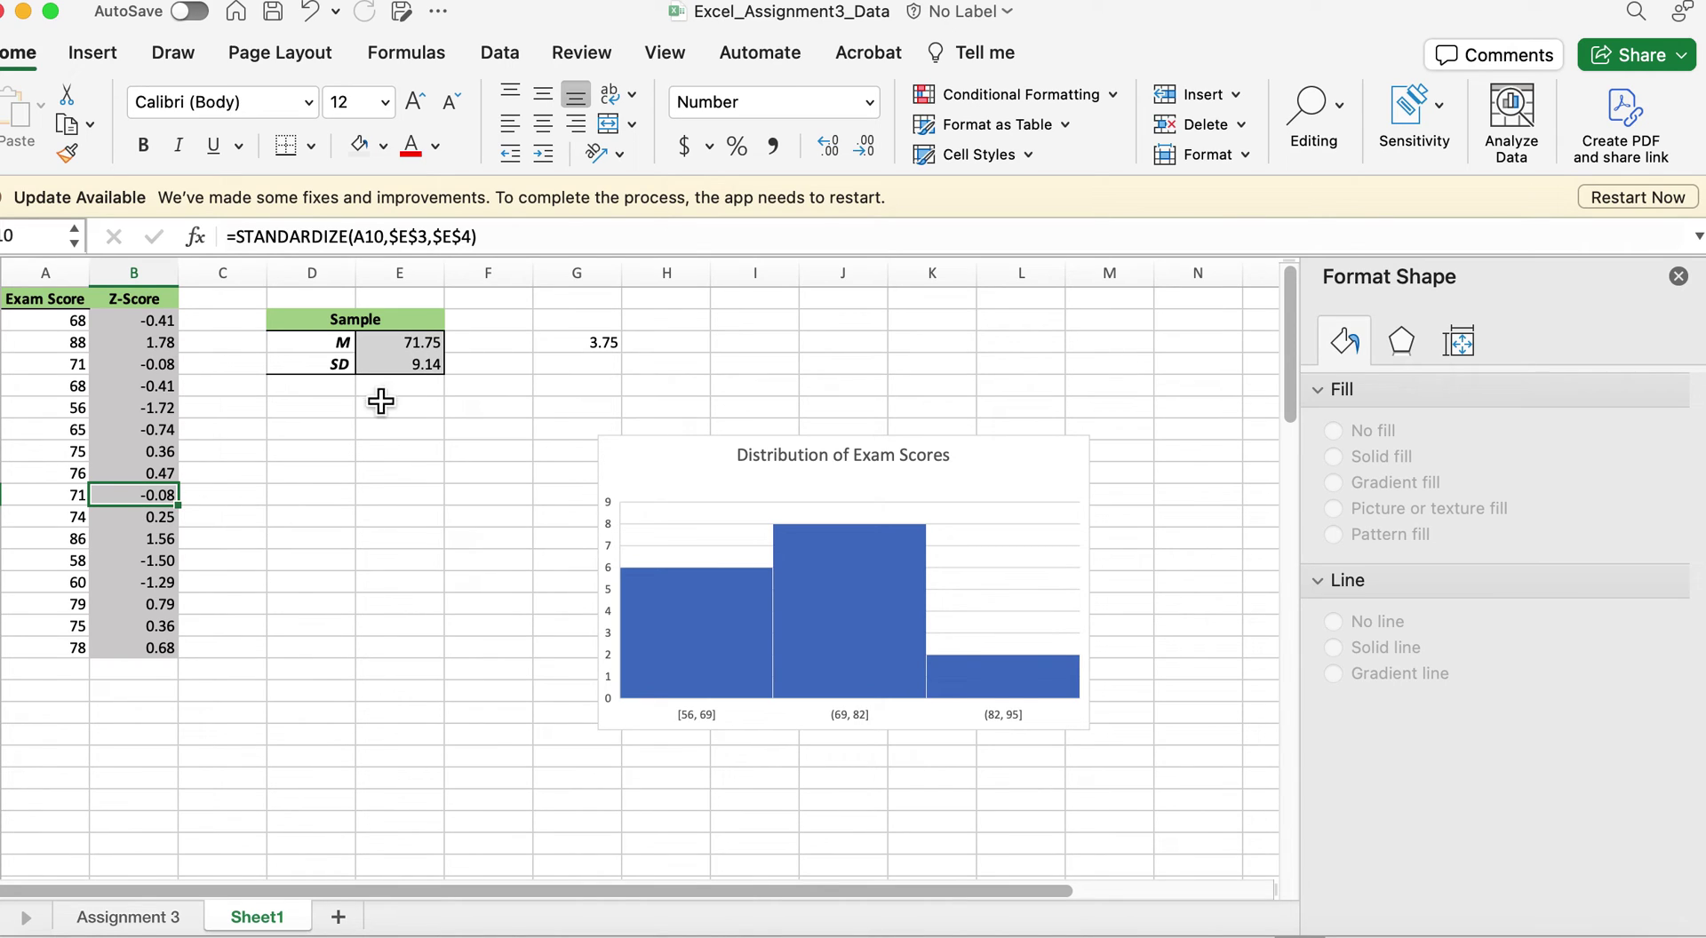
pyautogui.click(72, 673)
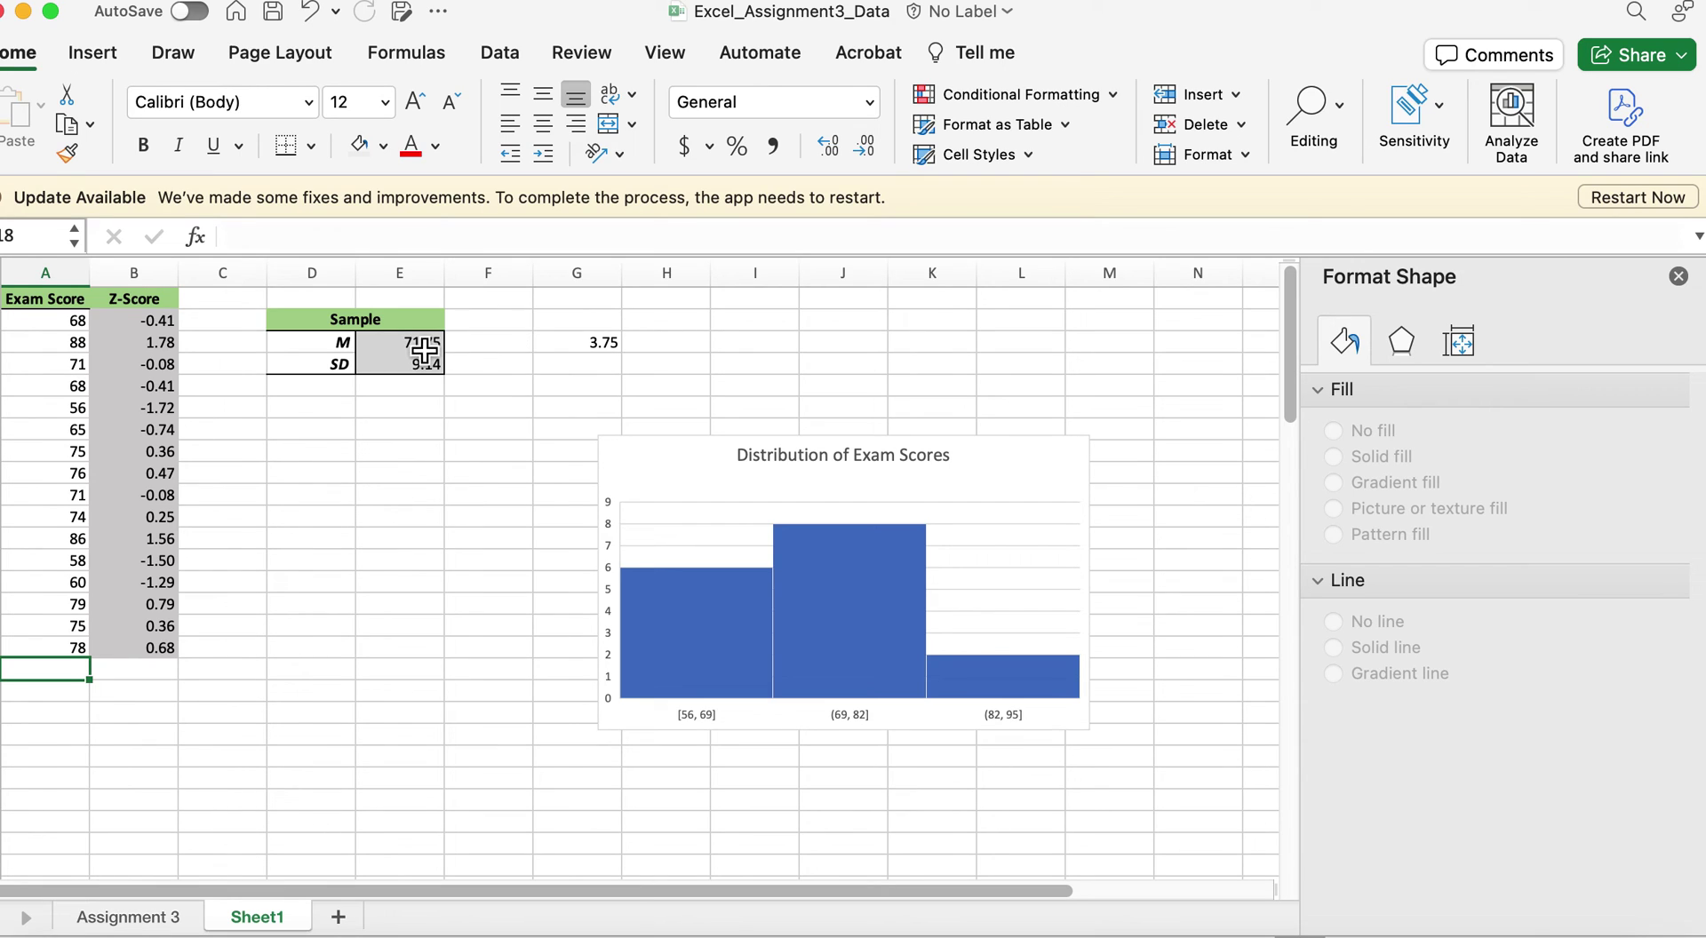
pyautogui.moveTo(423, 345); pyautogui.dragTo(423, 364)
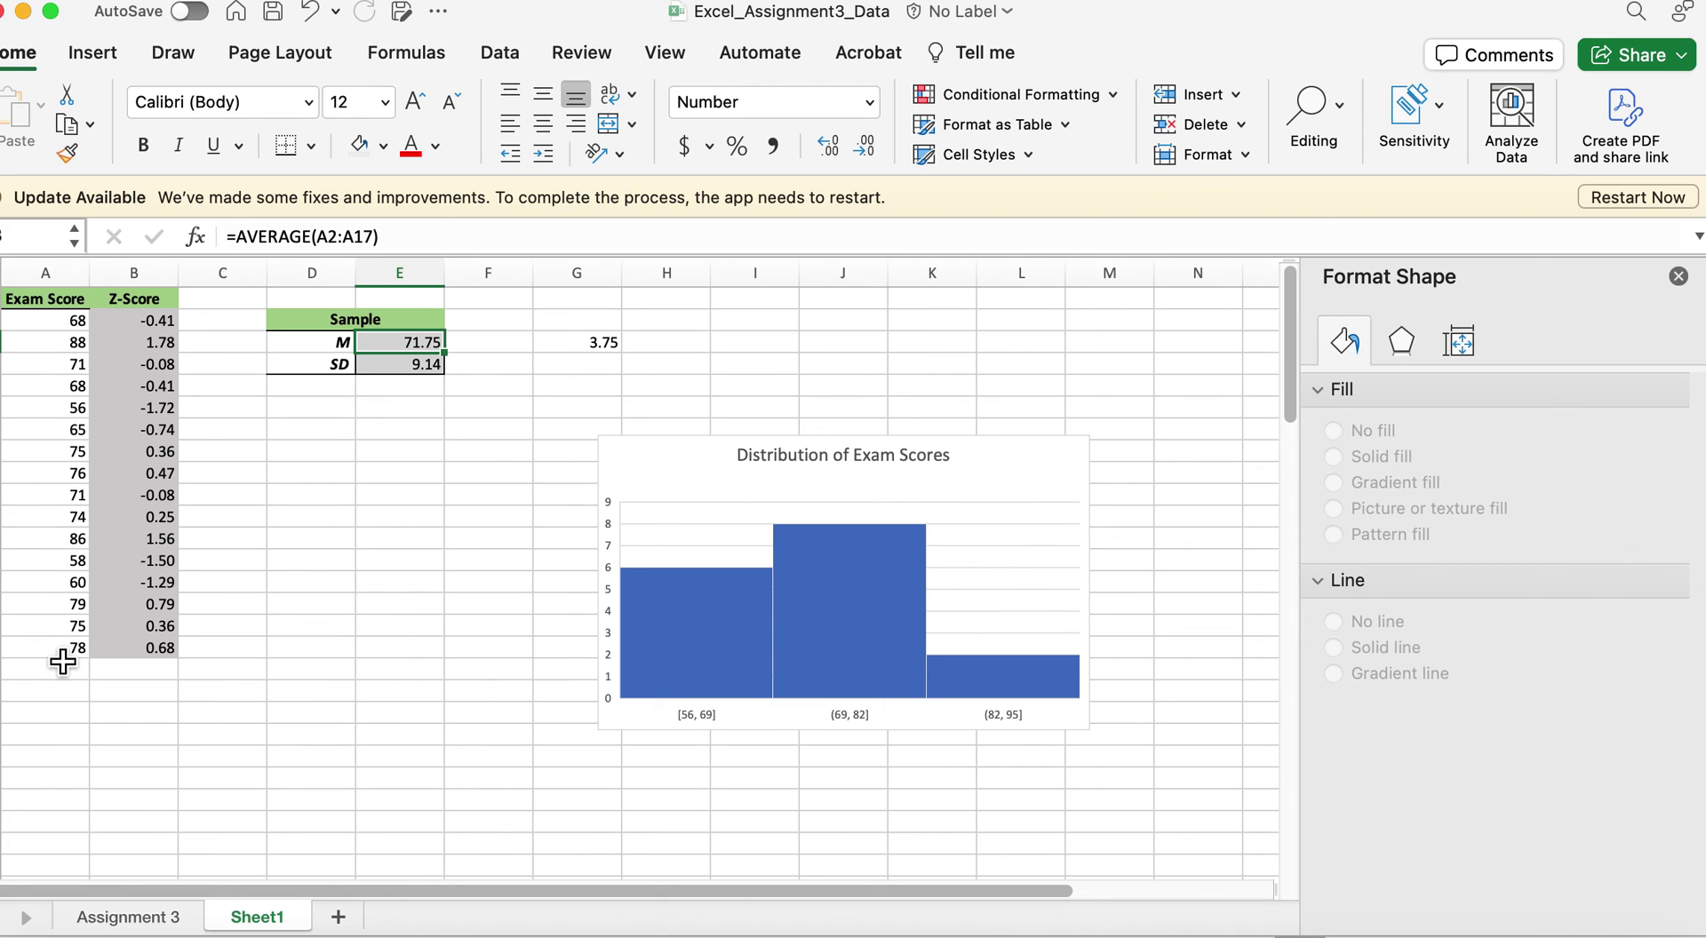
pyautogui.click(22, 653)
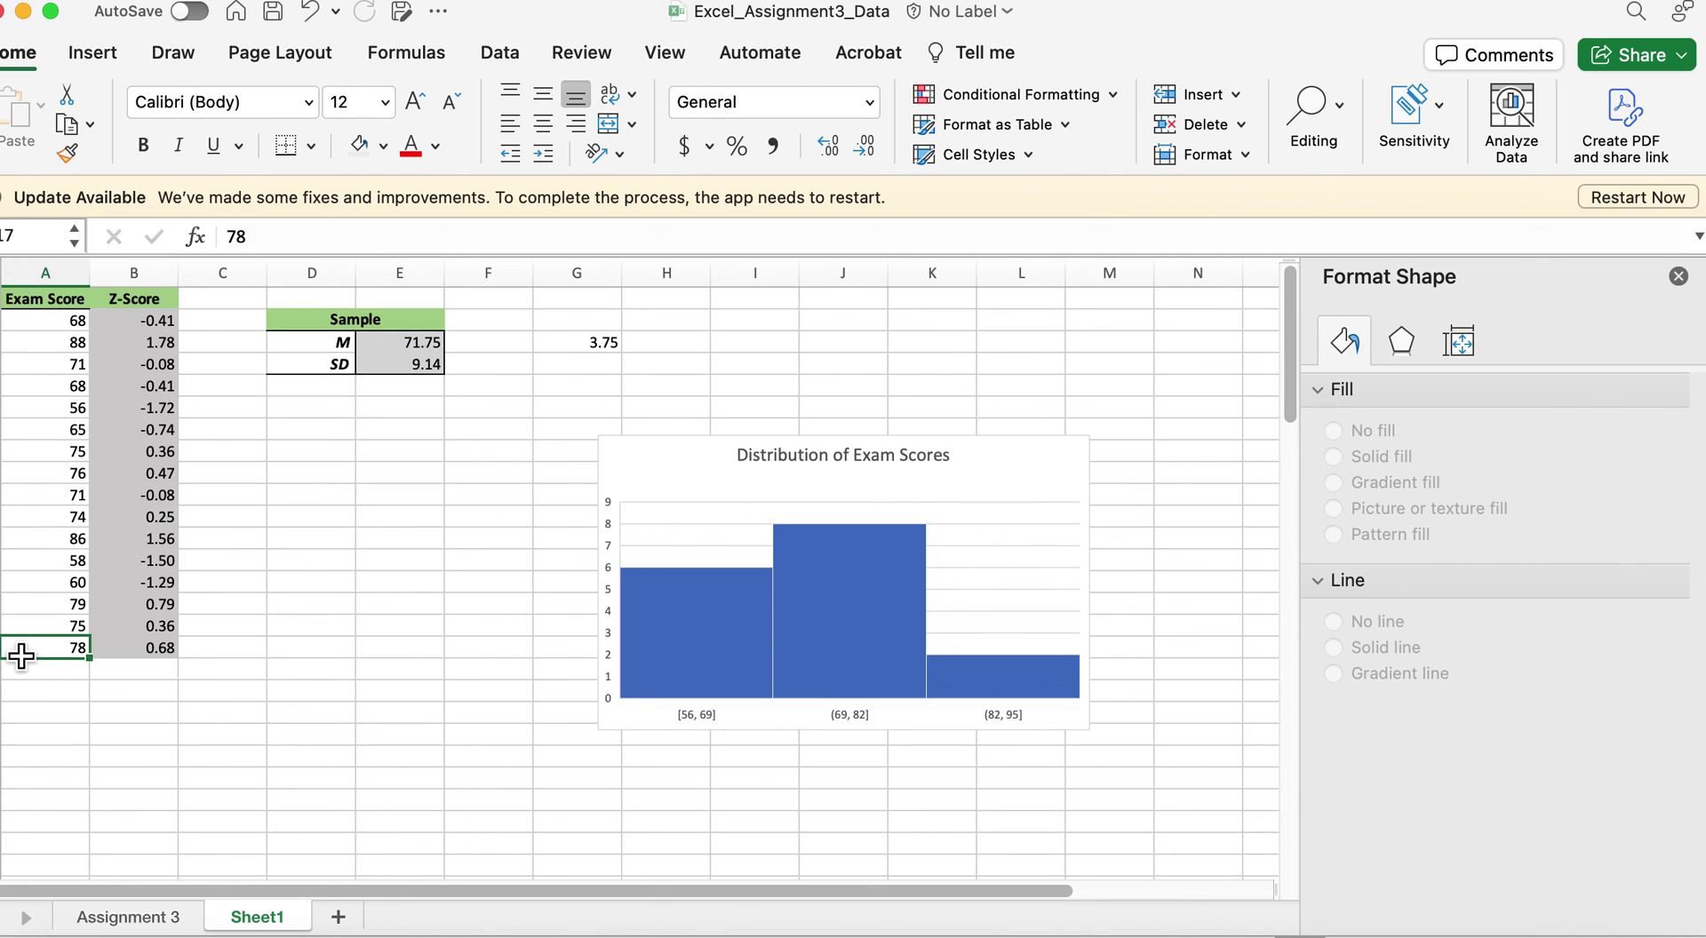